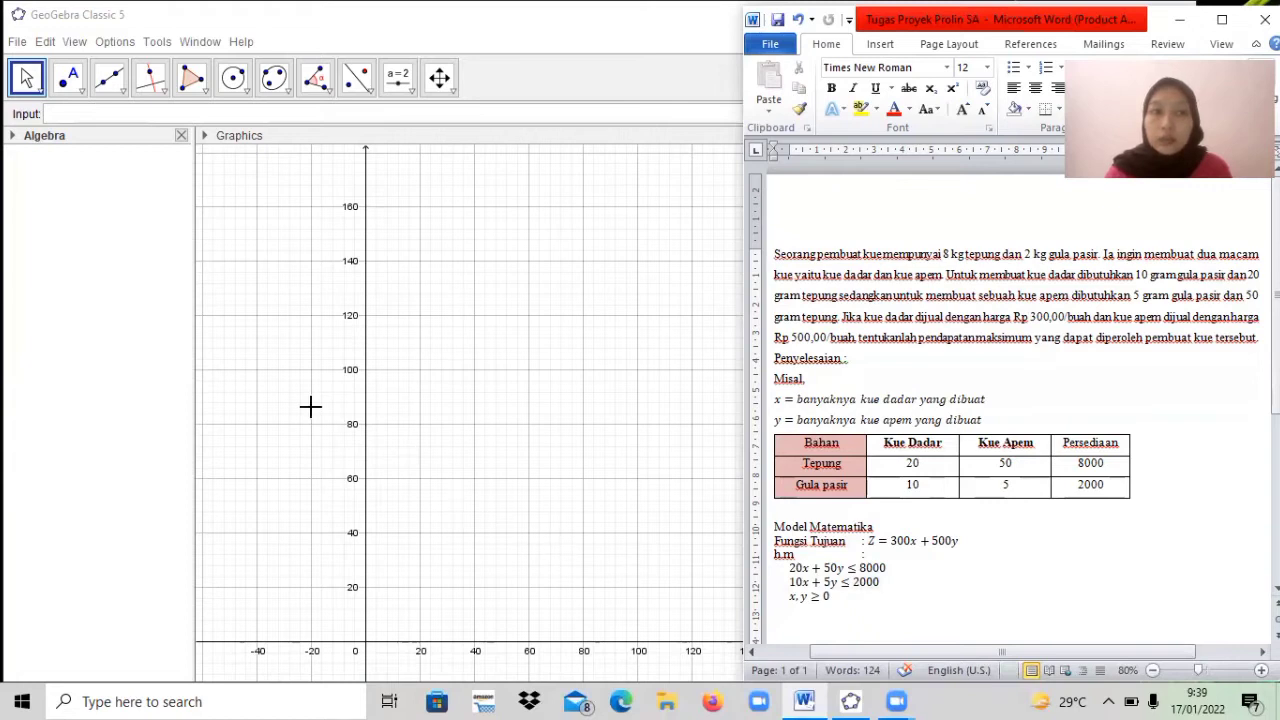
Enter the first constraint 20x+50y≤8000 as a new algebra expression in GeoGebra.
{"action": "left_click", "coordinate": [99, 113]}
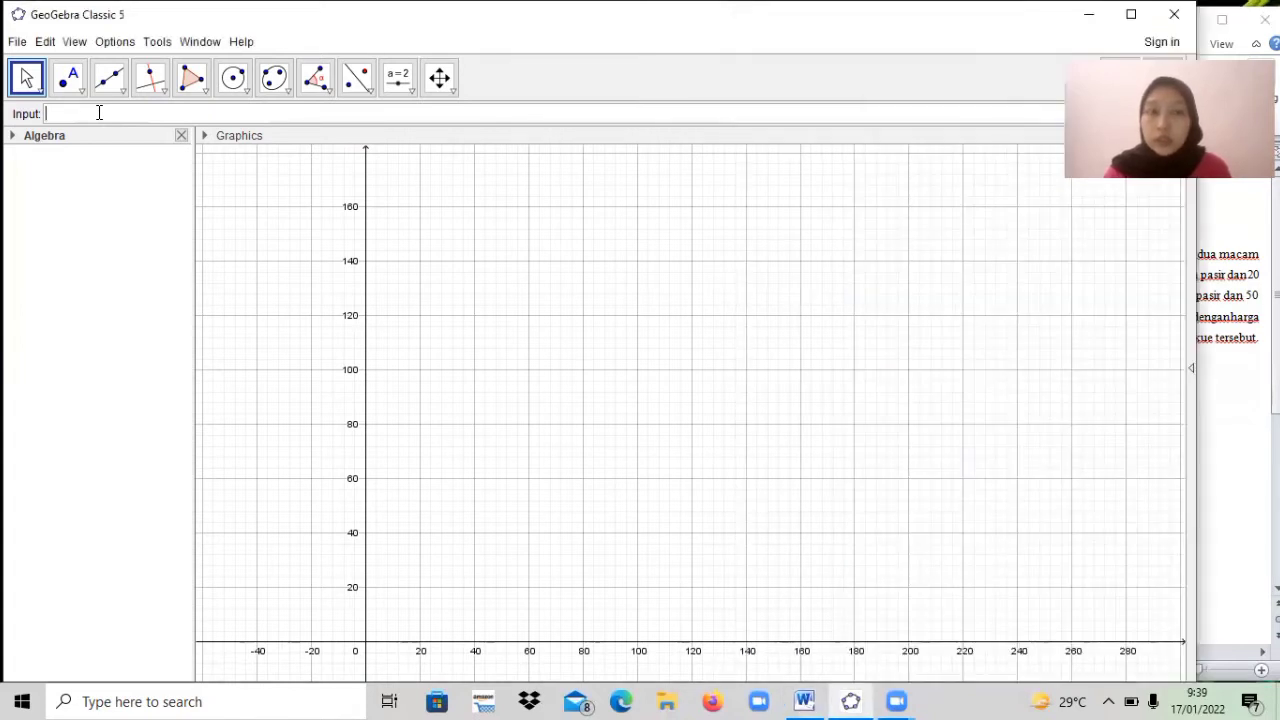
{"action": "type", "text": "20"}
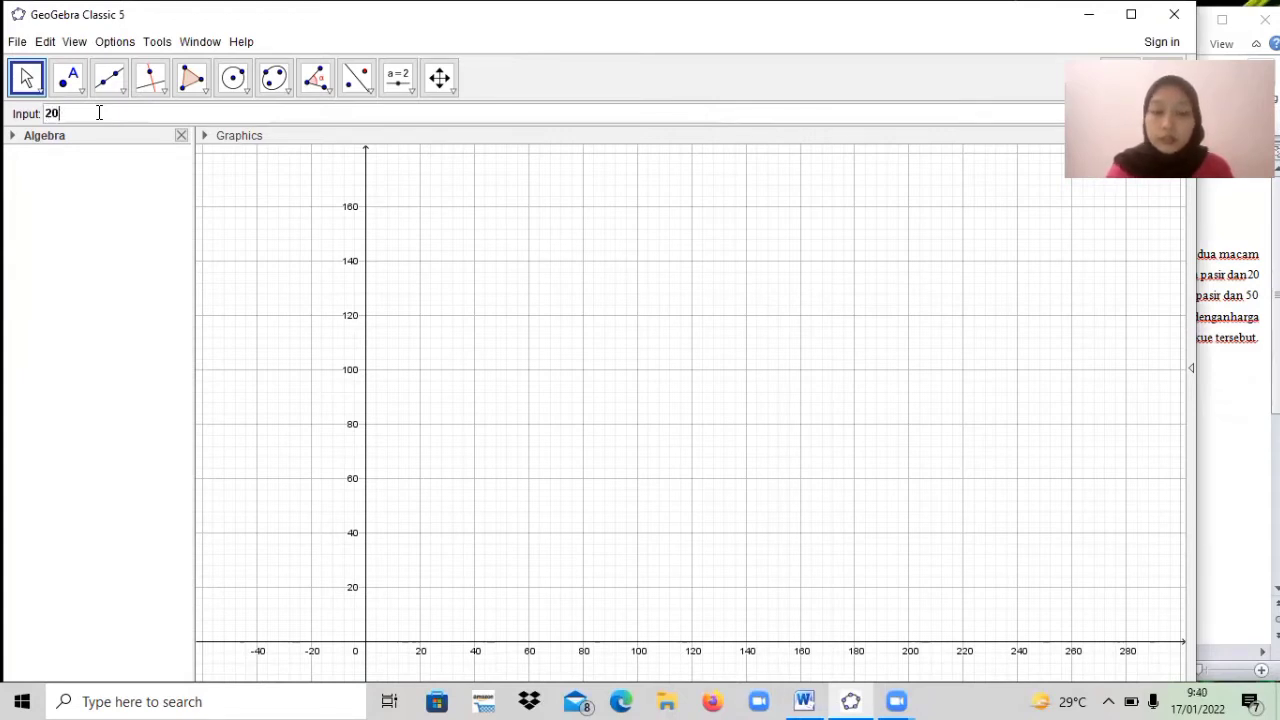
{"action": "type", "text": "x+50y"}
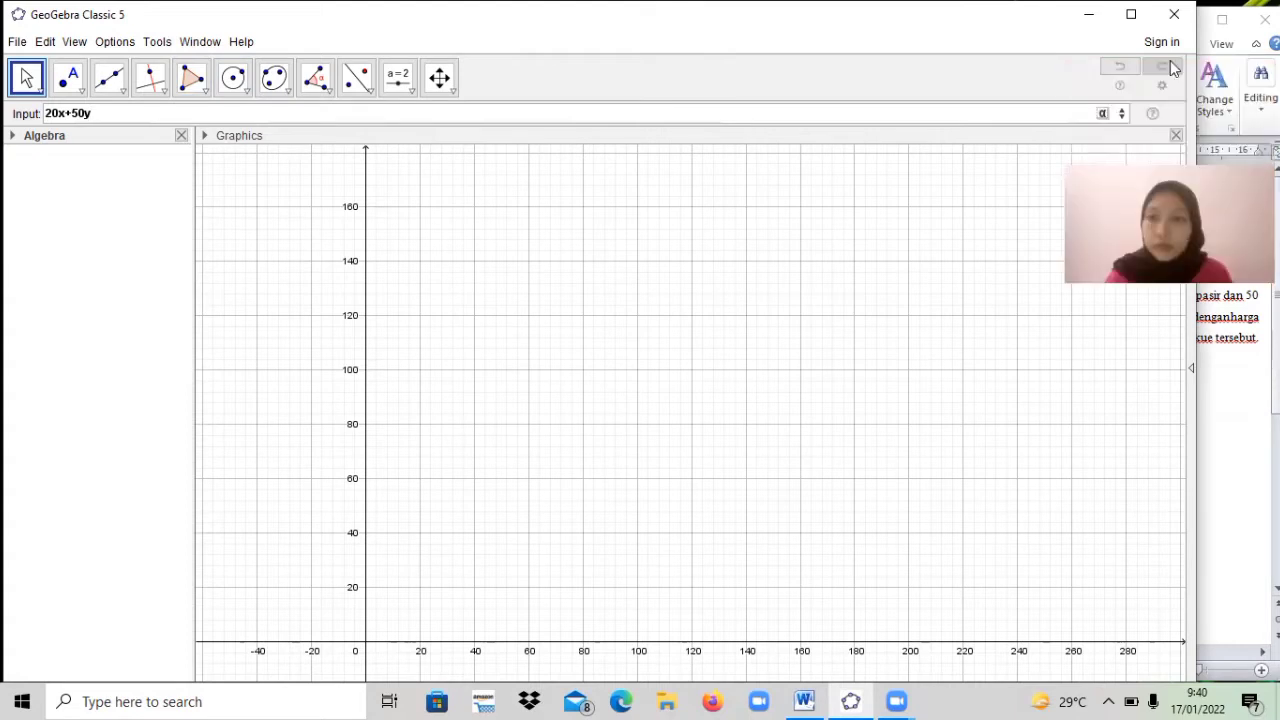
{"action": "left_click", "coordinate": [1103, 115]}
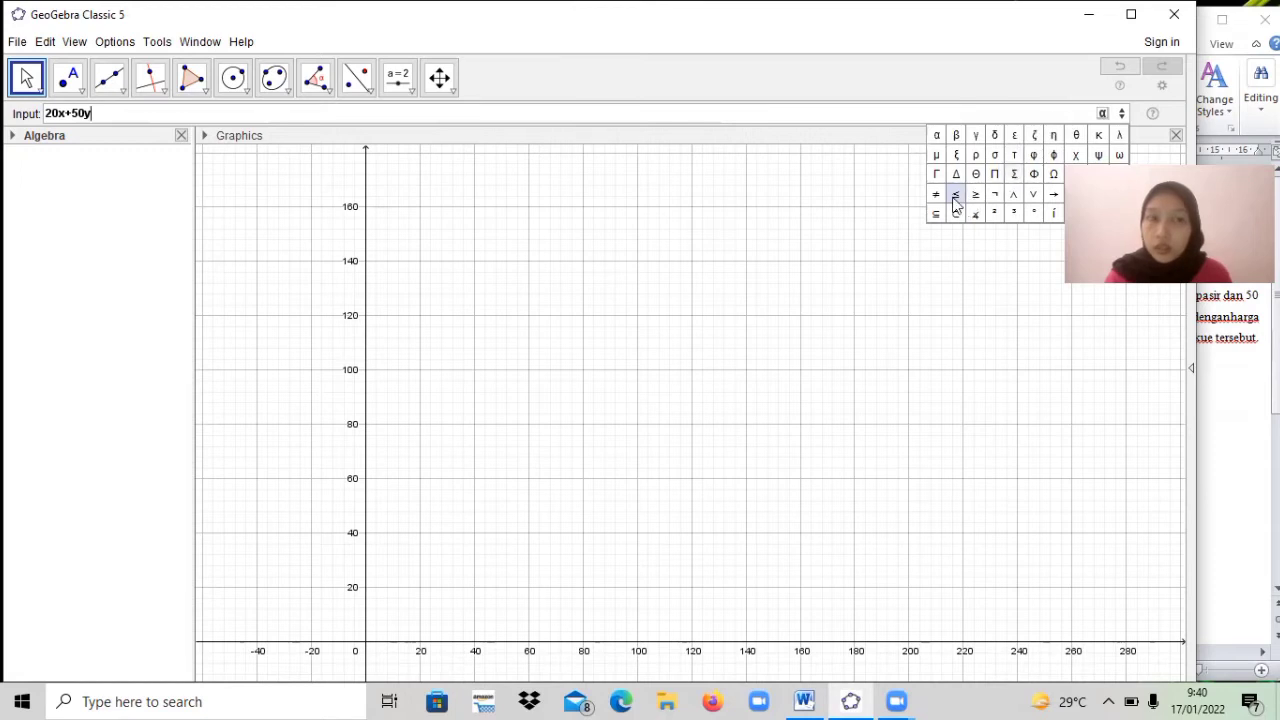
{"action": "left_click", "coordinate": [955, 202]}
{"action": "type", "text": "80"}
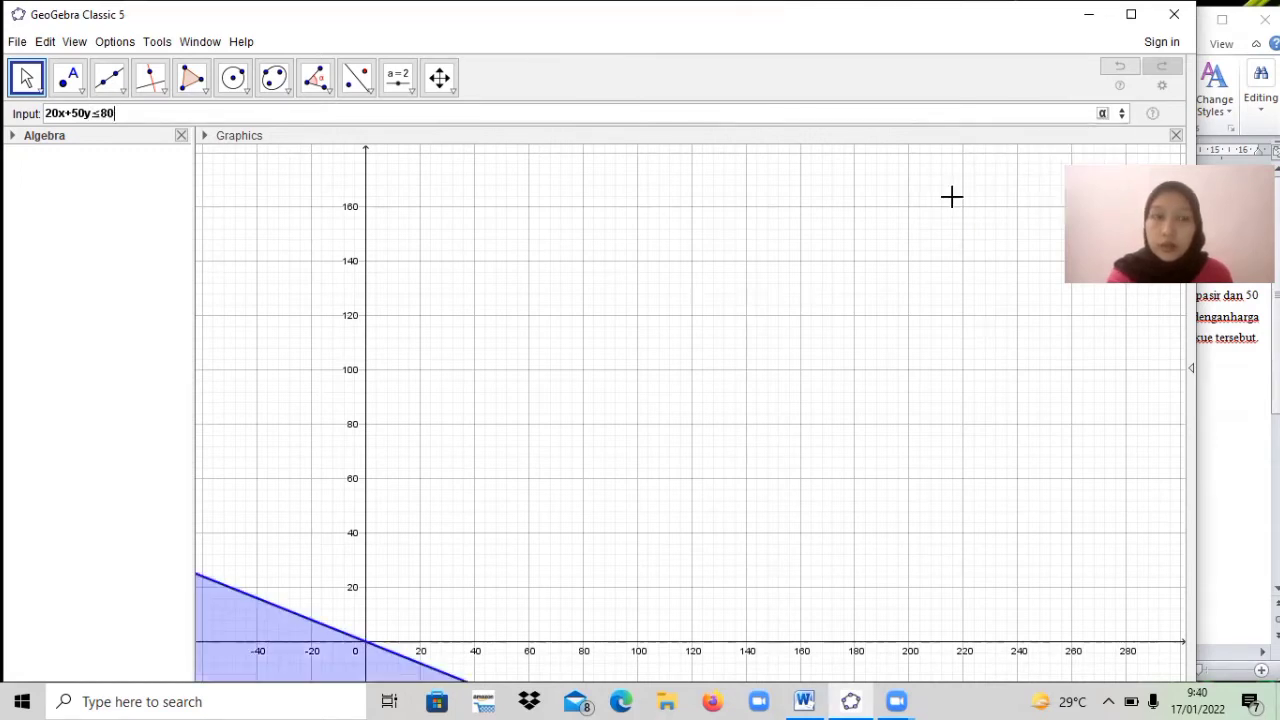
{"action": "type", "text": "00"}
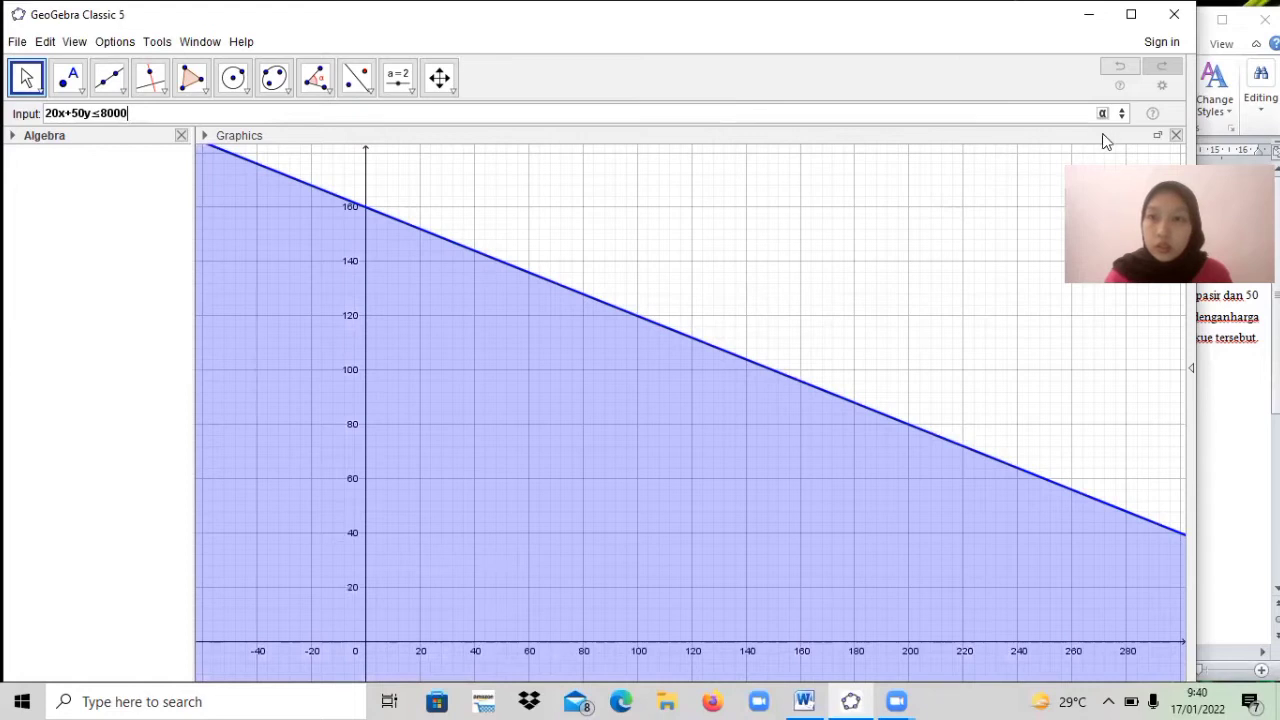
Extend the expression with ∧10x+5y≤2000 from the problem document and plot the combined inequality.
{"action": "left_click", "coordinate": [1103, 114]}
{"action": "left_click", "coordinate": [1013, 200]}
{"action": "left_click", "coordinate": [1231, 434]}
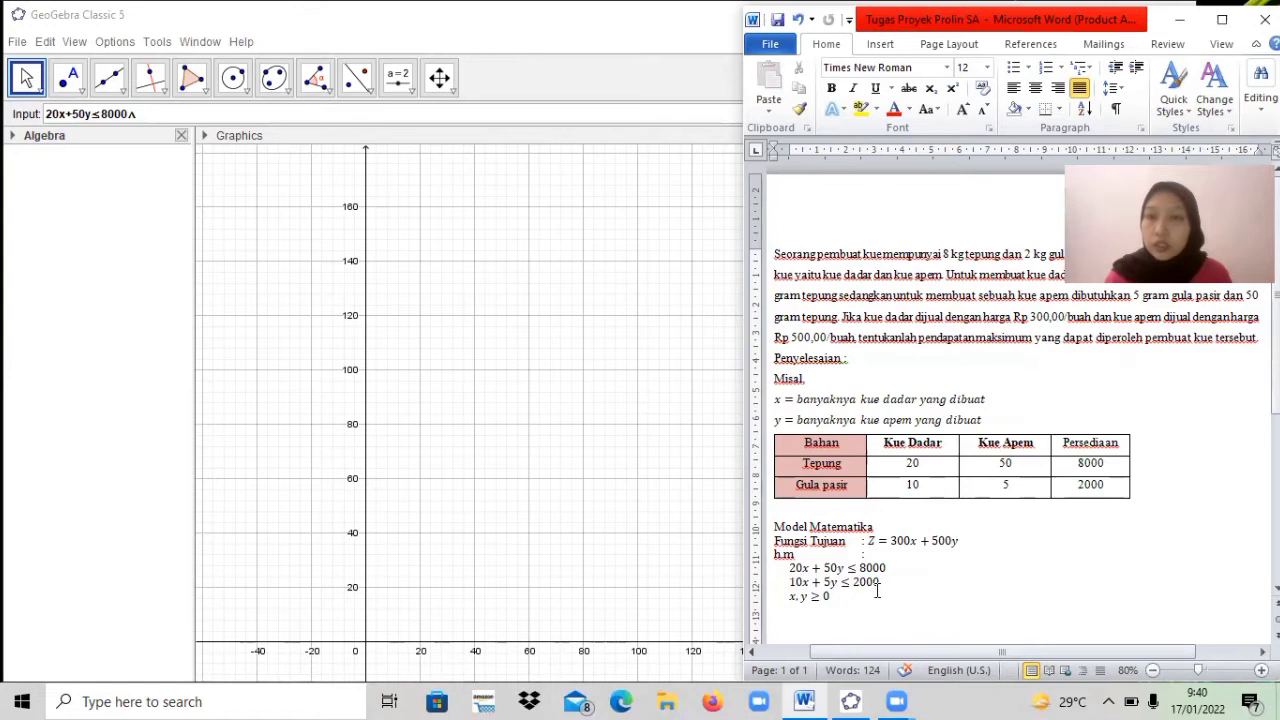
{"action": "left_click", "coordinate": [628, 112]}
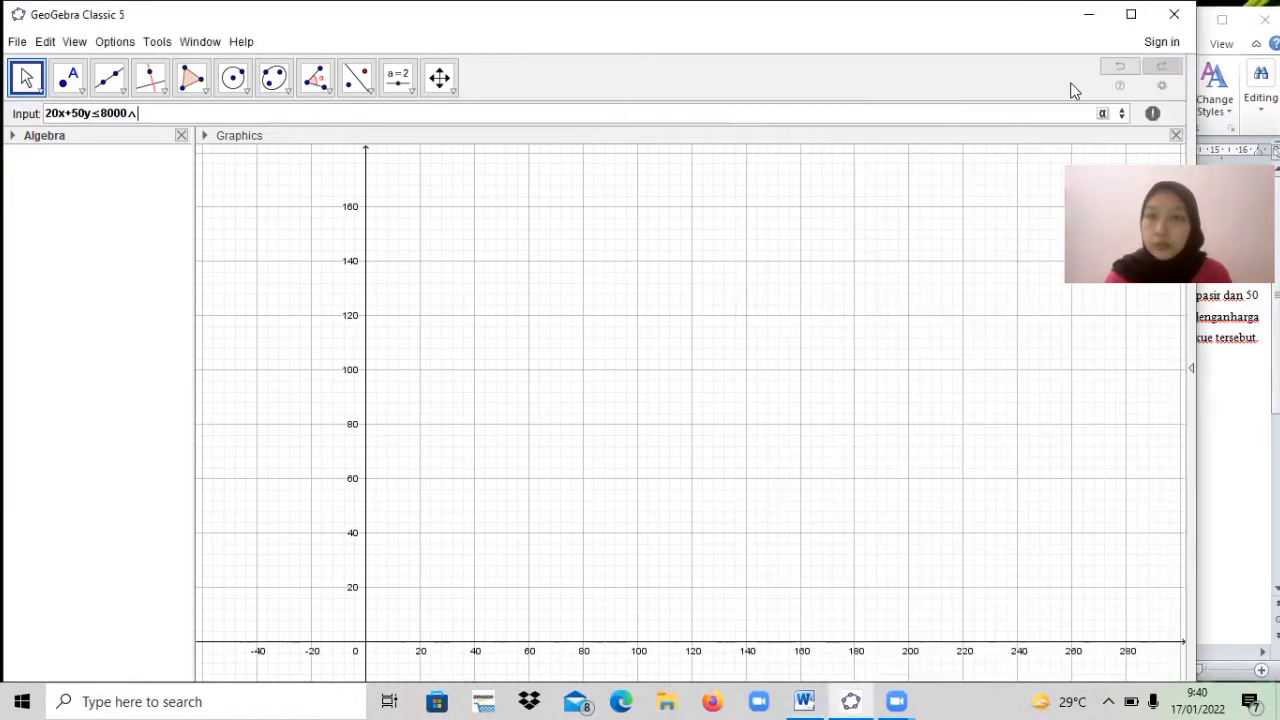
{"action": "left_click", "coordinate": [1103, 114]}
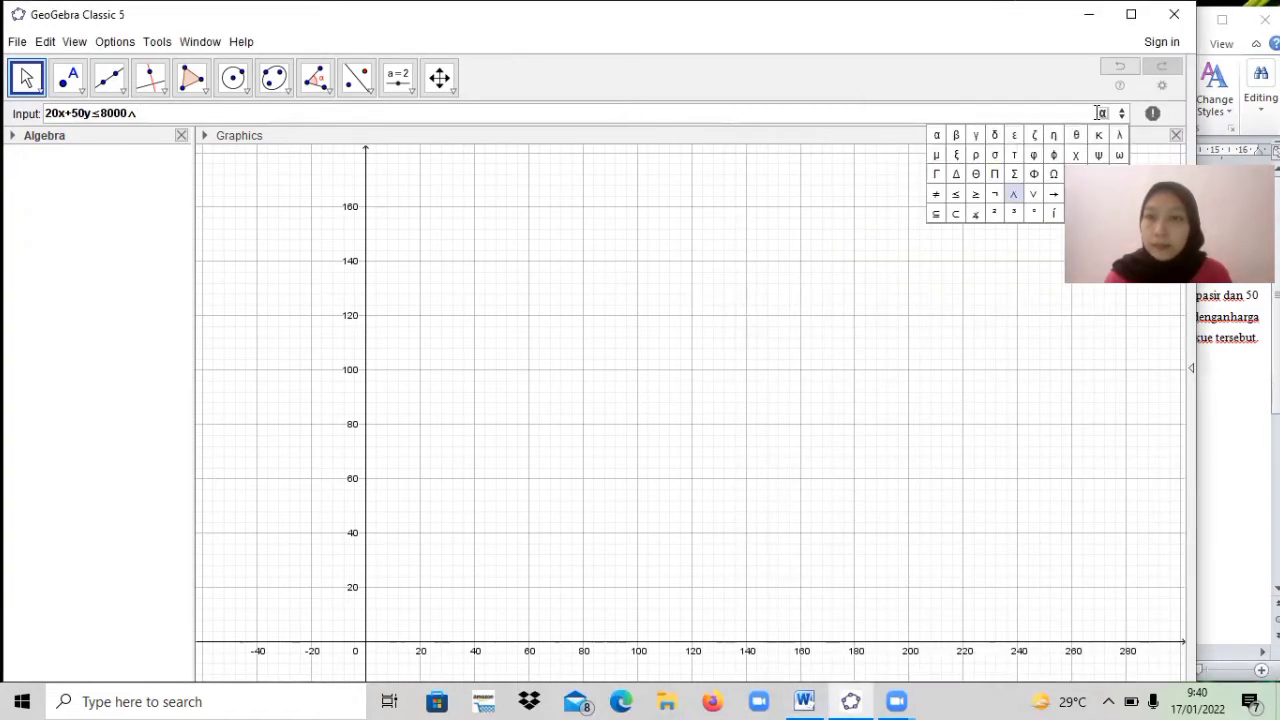
{"action": "left_click", "coordinate": [725, 111]}
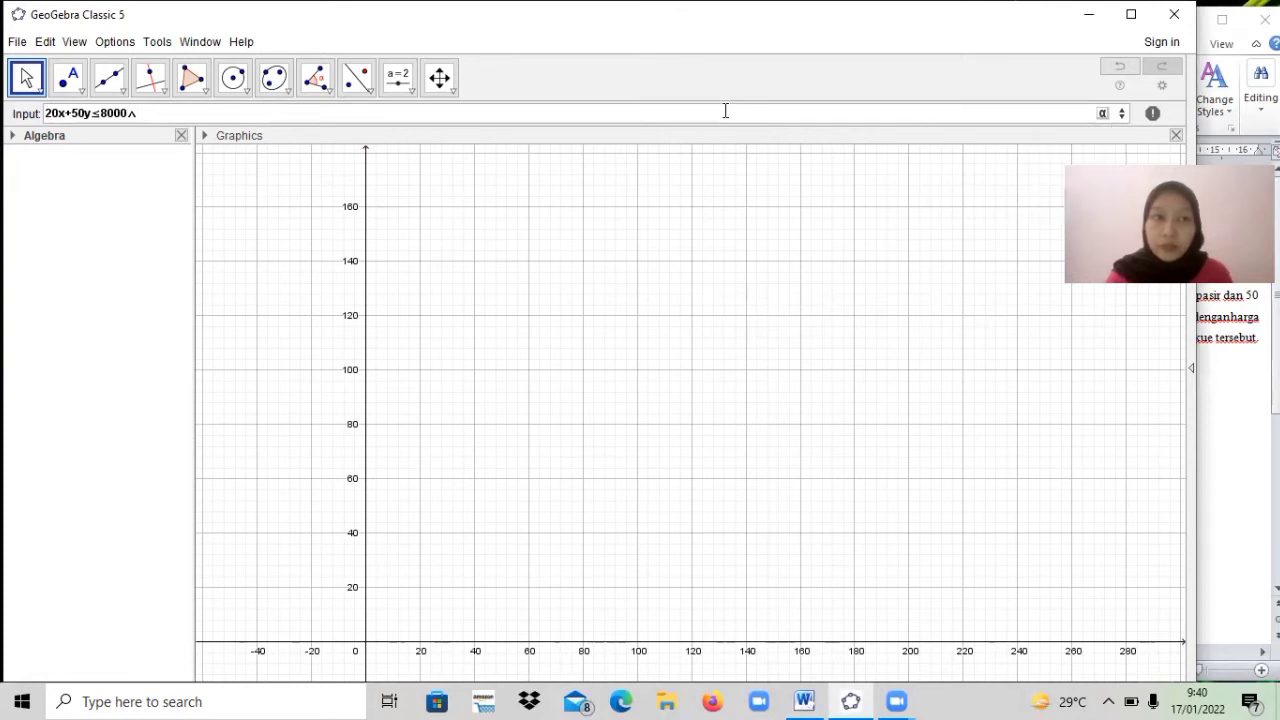
{"action": "type", "text": "10x+"}
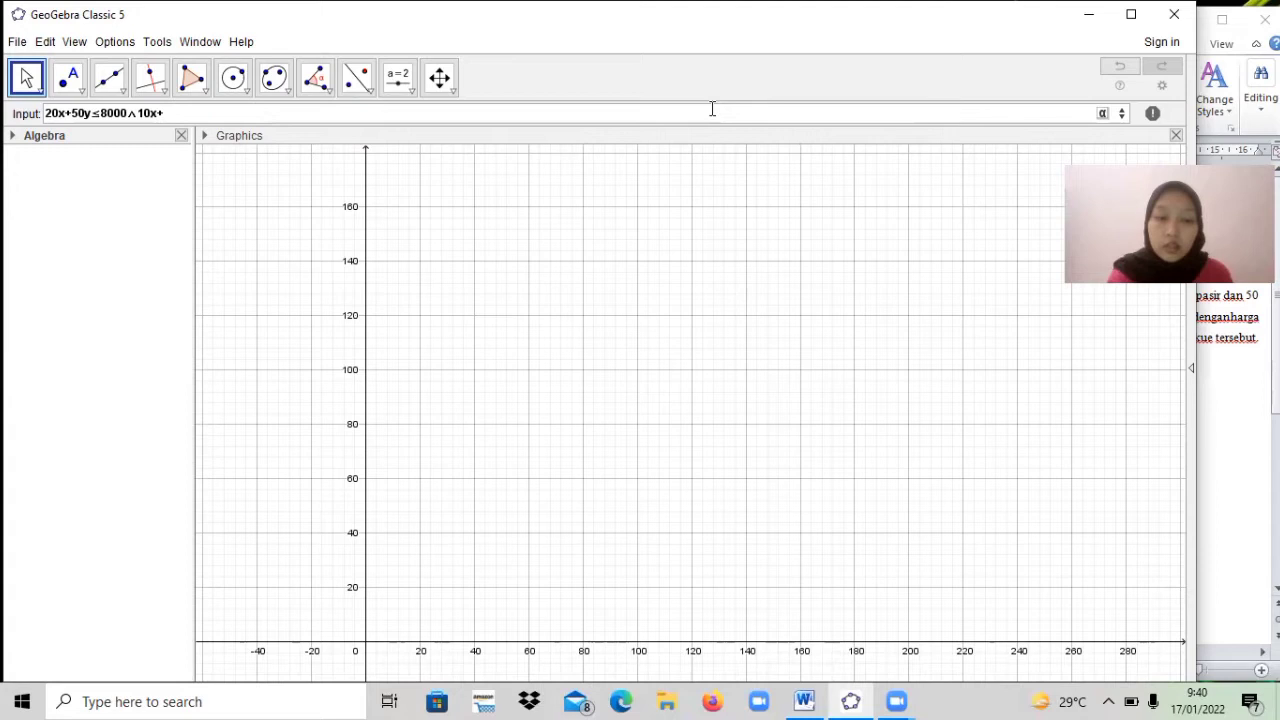
{"action": "type", "text": "5y"}
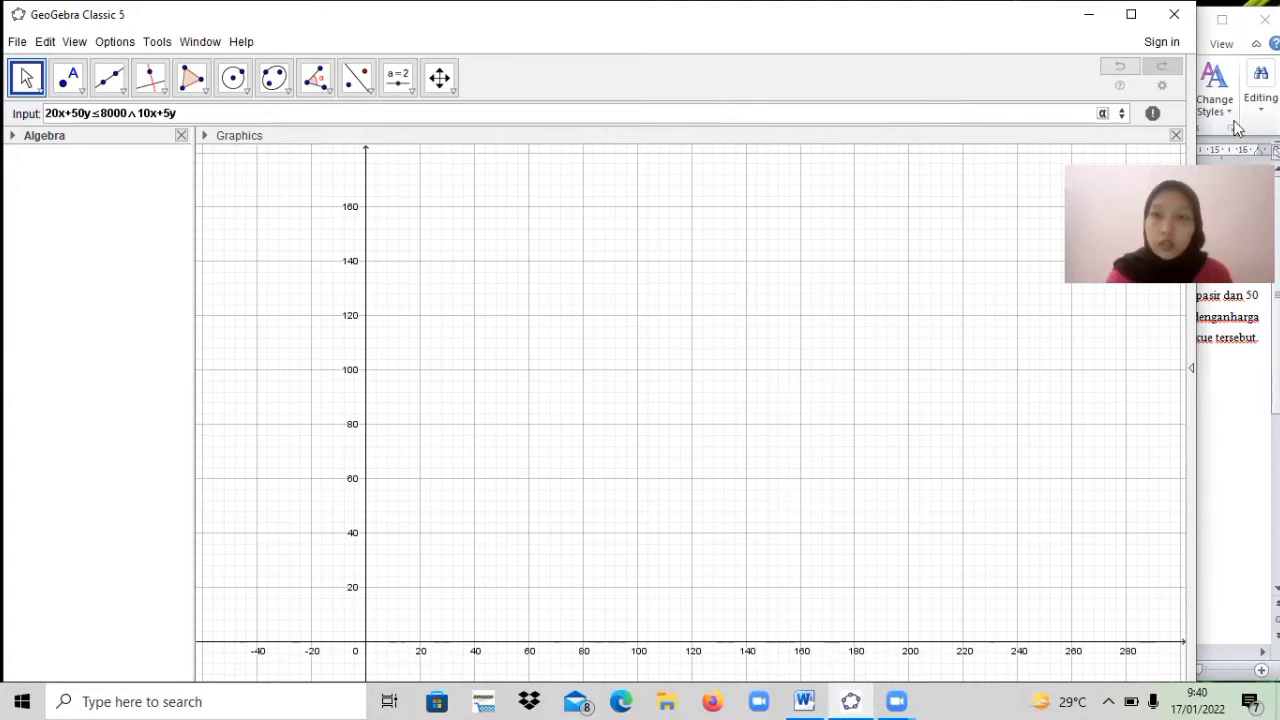
{"action": "left_click", "coordinate": [1103, 114]}
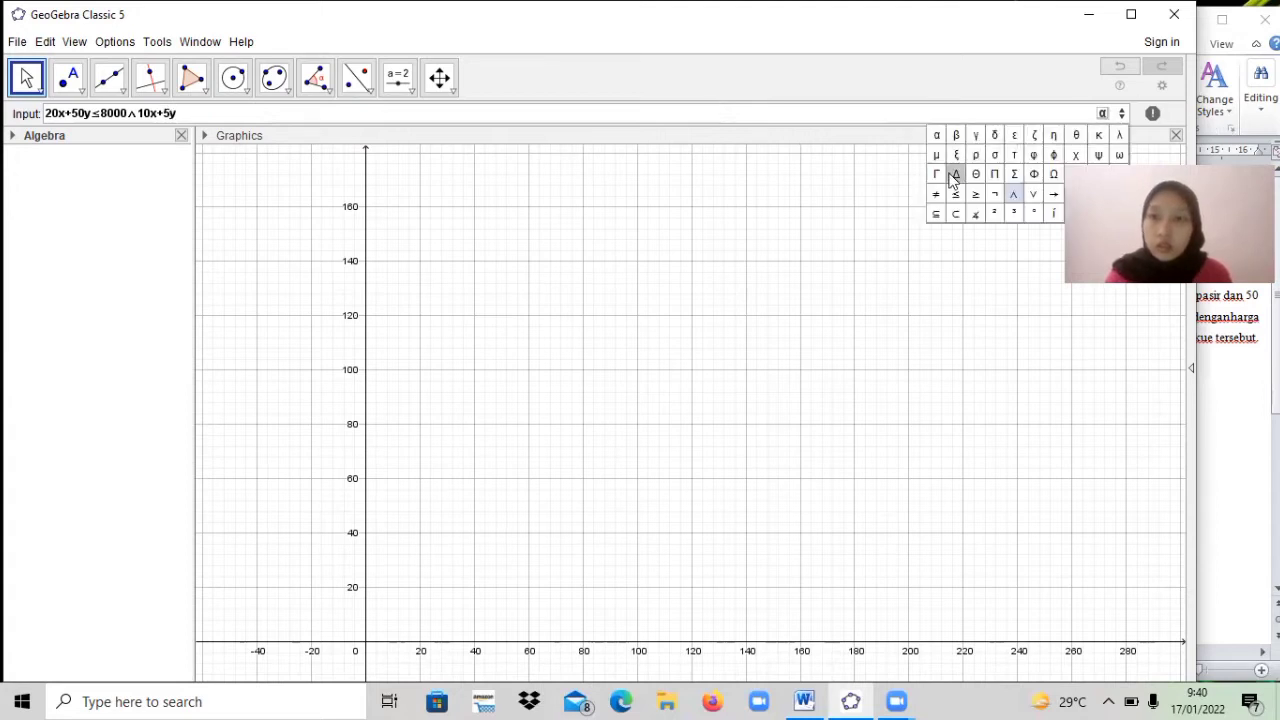
{"action": "left_click", "coordinate": [954, 195]}
{"action": "type", "text": "2000"}
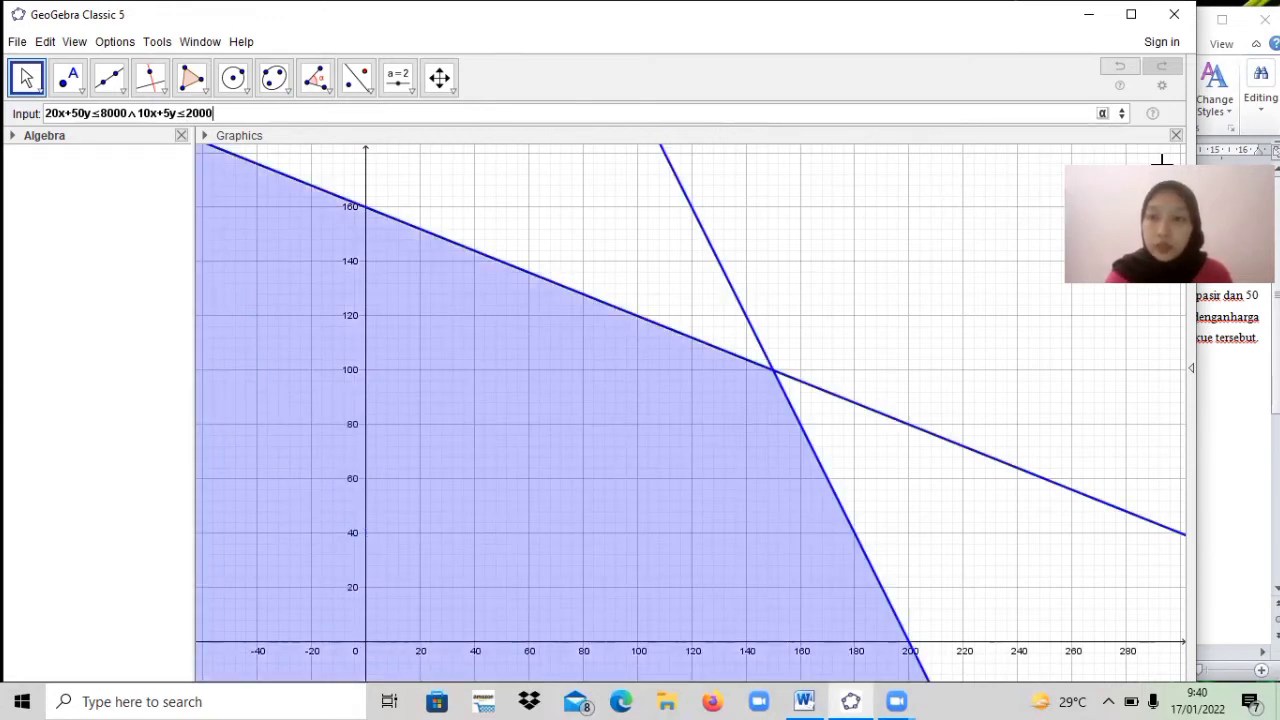
{"action": "key", "text": "Return"}
Reopen the plotted inequality a for editing and append the non-negativity condition ∧x≥0.
{"action": "left_click", "coordinate": [1245, 528]}
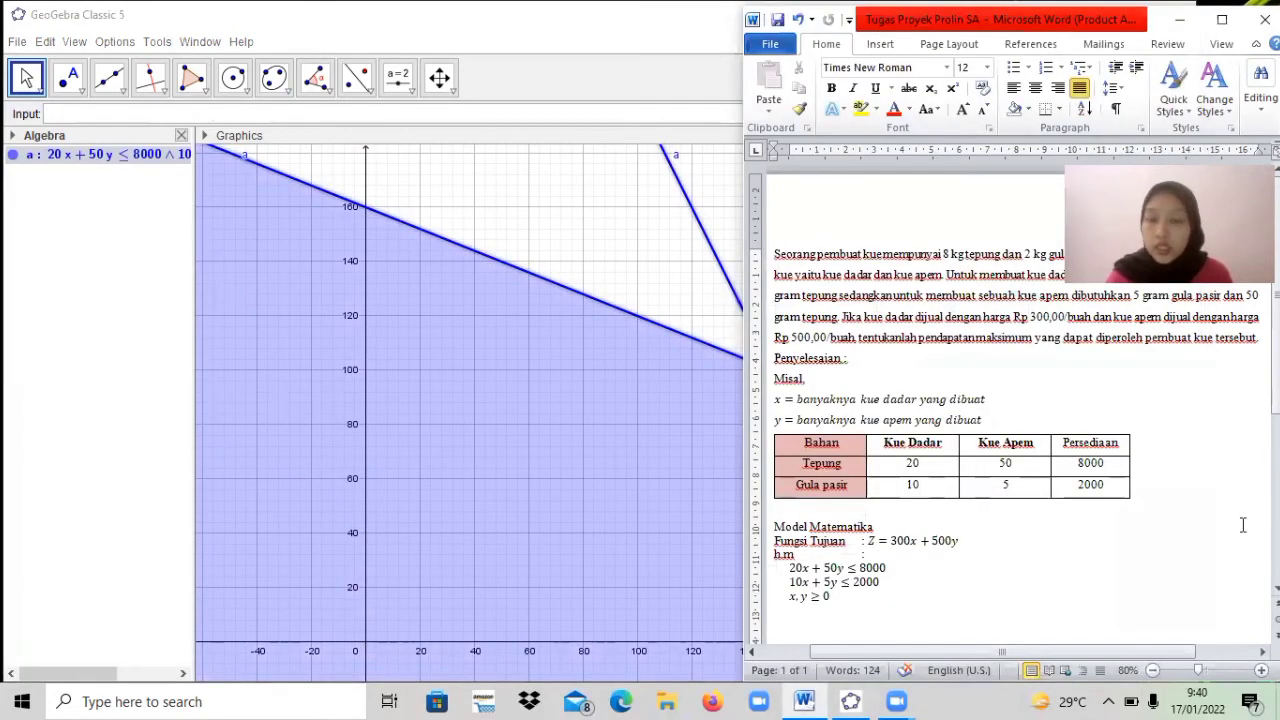
{"action": "left_click", "coordinate": [663, 114]}
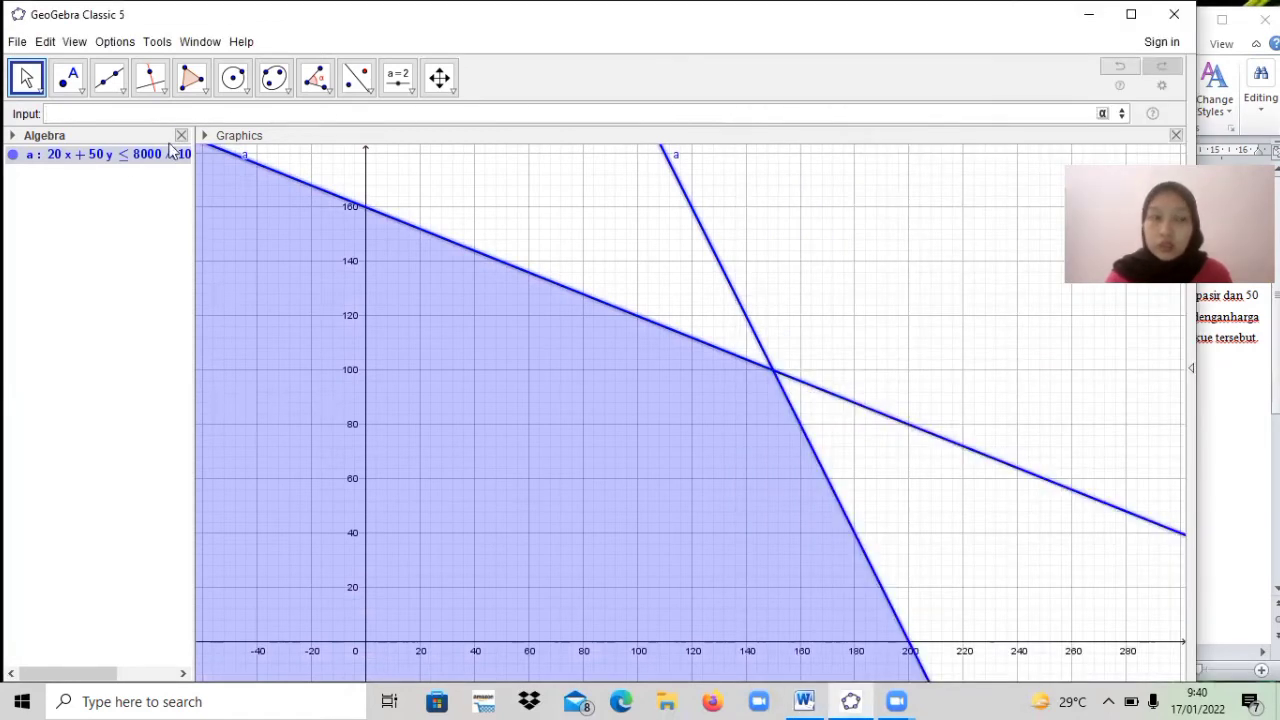
{"action": "left_click", "coordinate": [118, 154]}
{"action": "double_click", "coordinate": [119, 156]}
{"action": "left_click", "coordinate": [146, 157]}
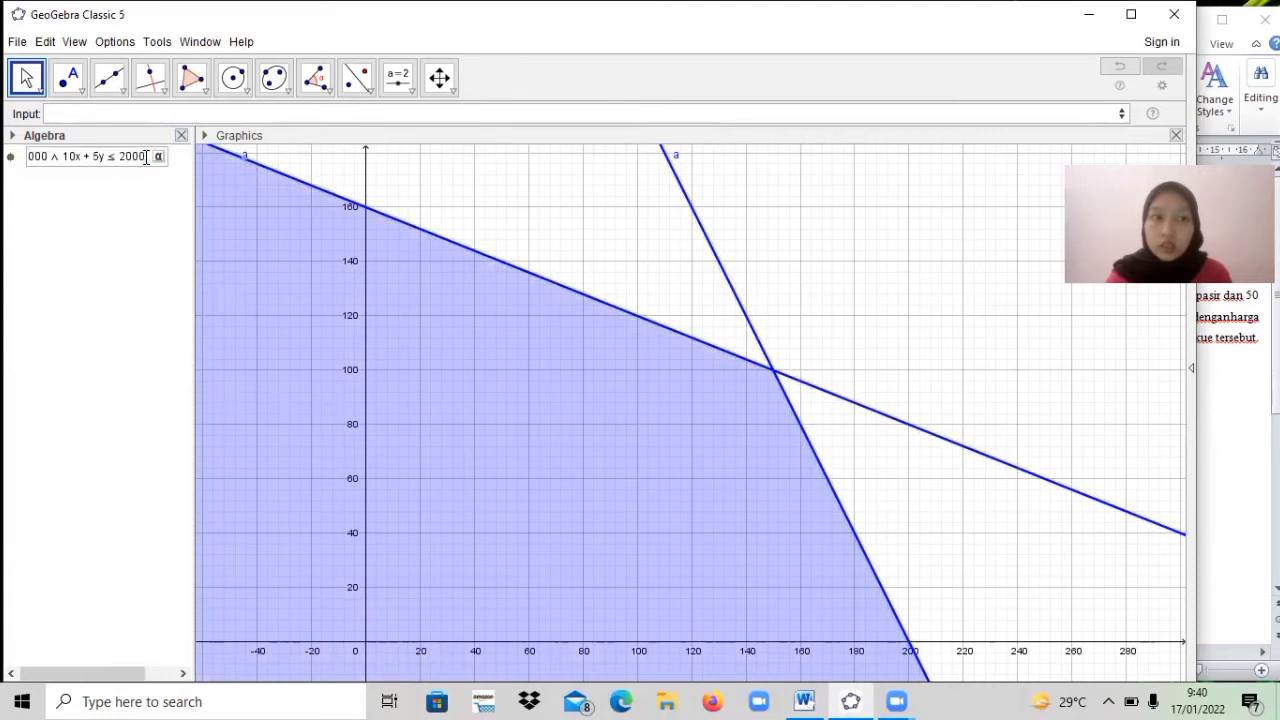
{"action": "left_click", "coordinate": [158, 157]}
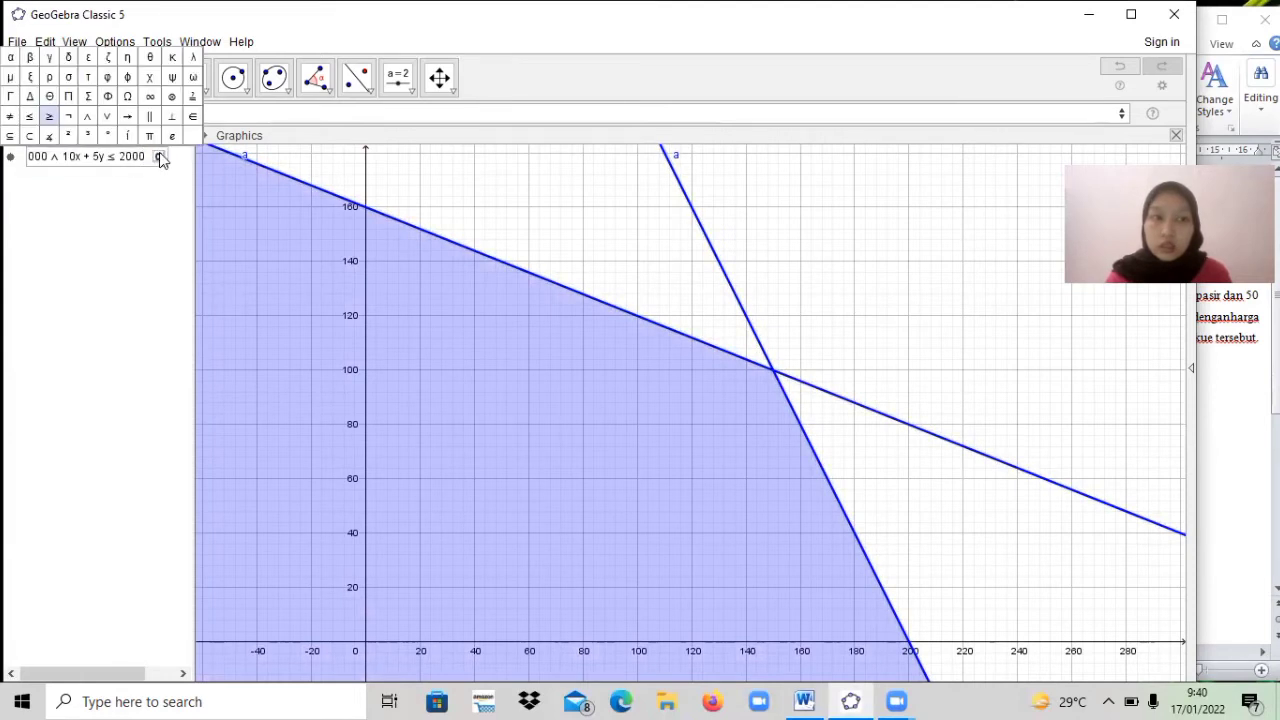
{"action": "left_click", "coordinate": [88, 116]}
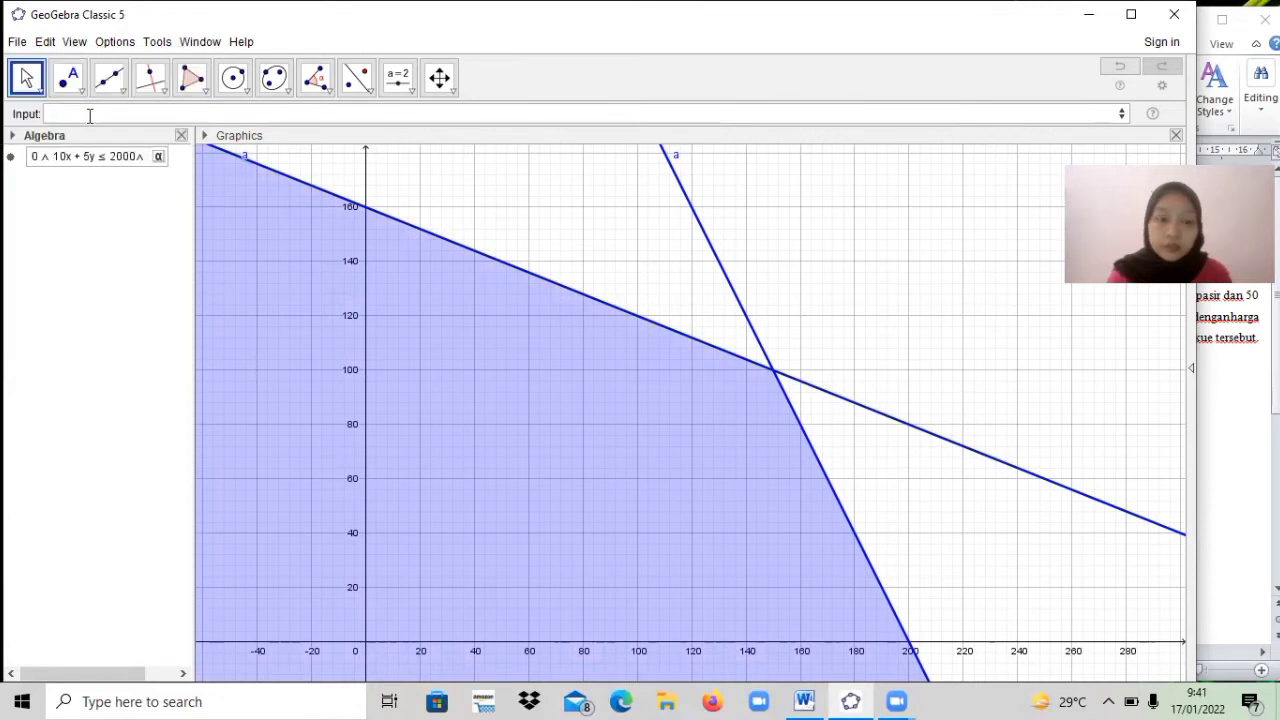
{"action": "type", "text": "x"}
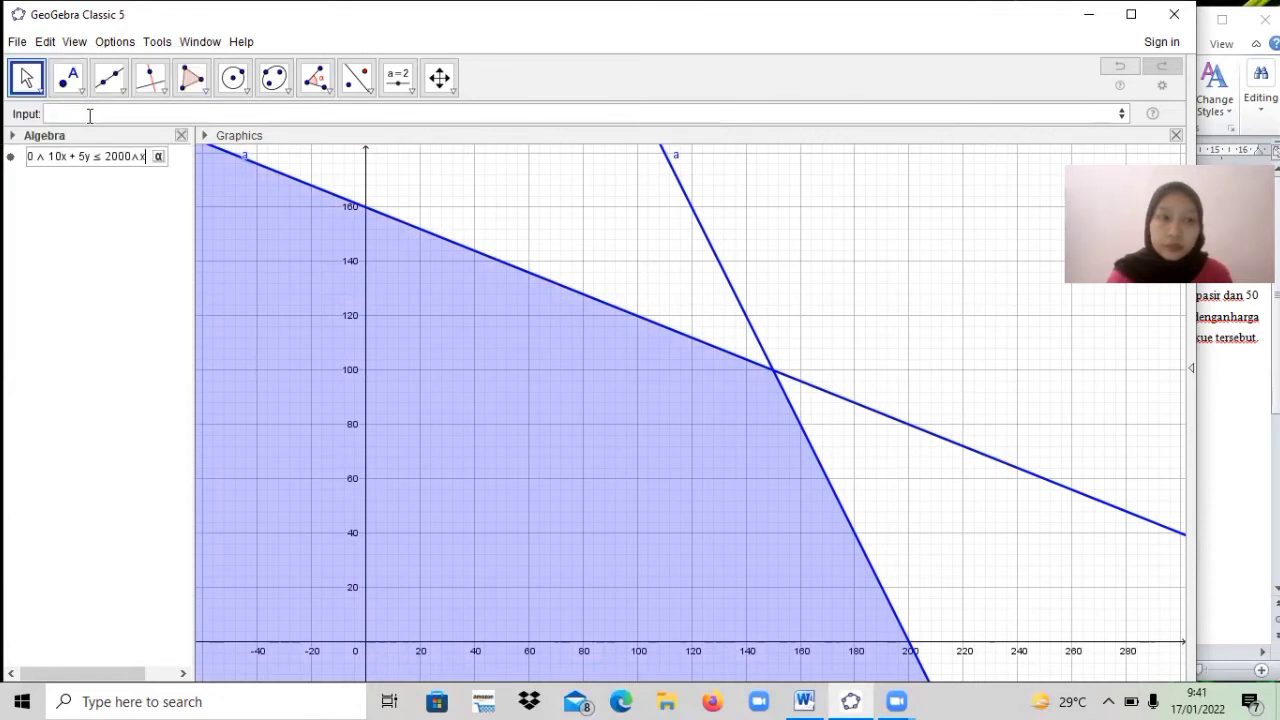
{"action": "left_click", "coordinate": [158, 158]}
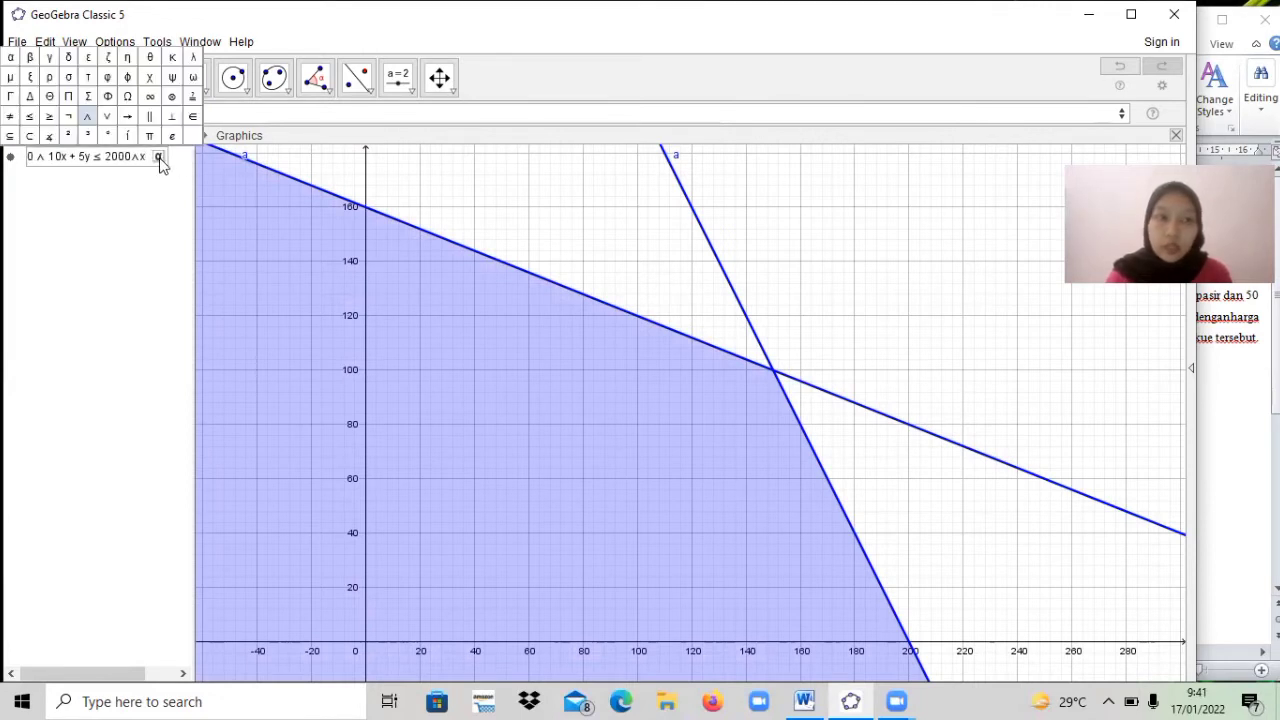
{"action": "left_click", "coordinate": [47, 117]}
{"action": "type", "text": "0"}
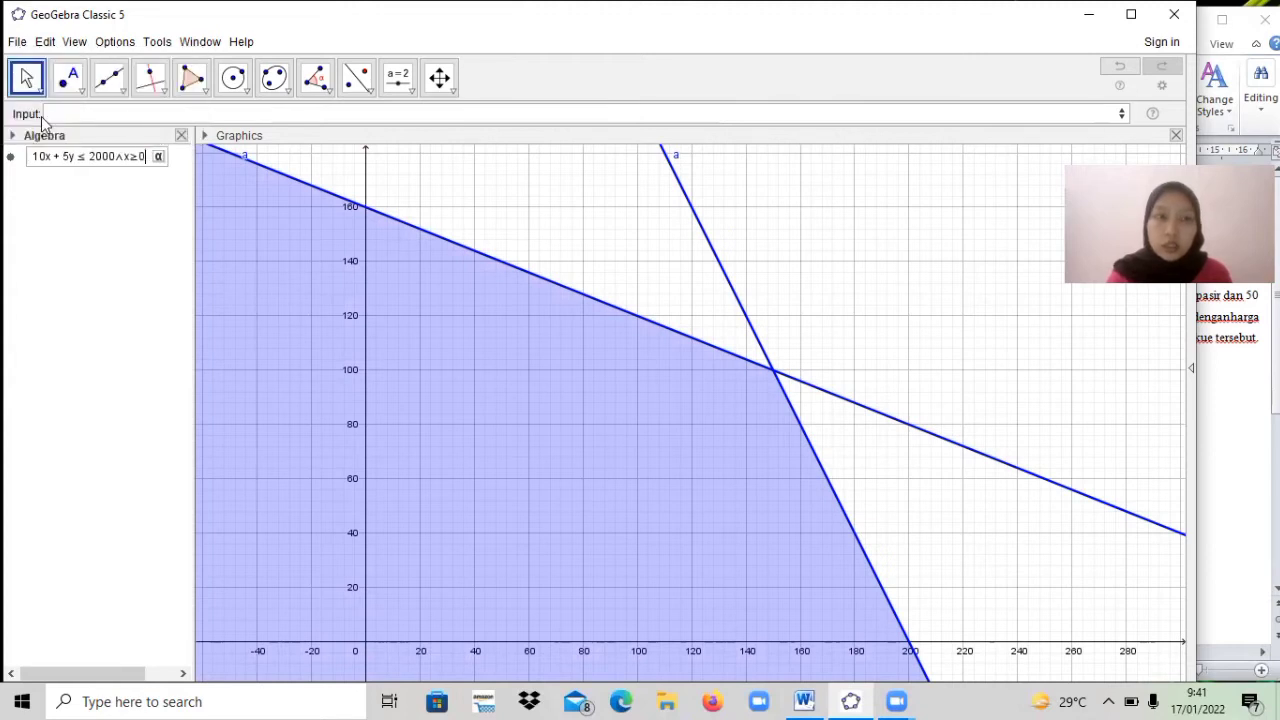
Append ∧y≥0 to inequality a and apply the edited definition.
{"action": "left_click", "coordinate": [158, 158]}
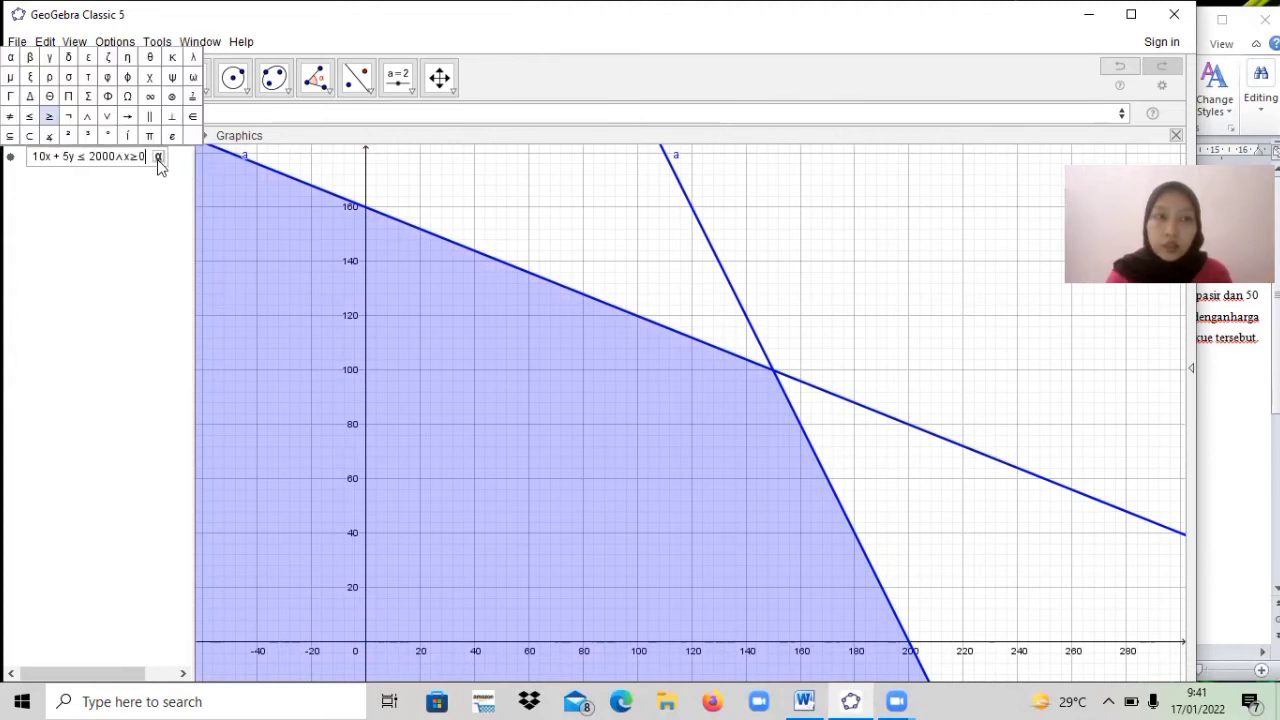
{"action": "left_click", "coordinate": [86, 117]}
{"action": "type", "text": "y"}
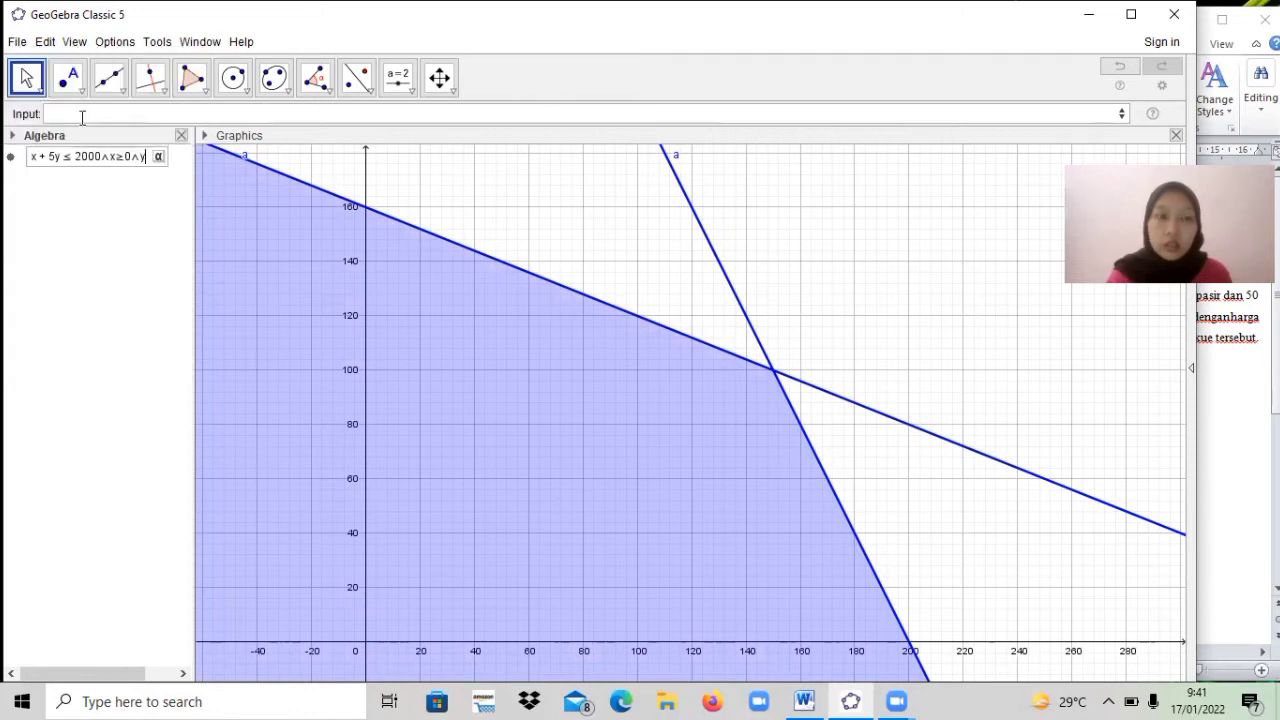
{"action": "left_click", "coordinate": [158, 158]}
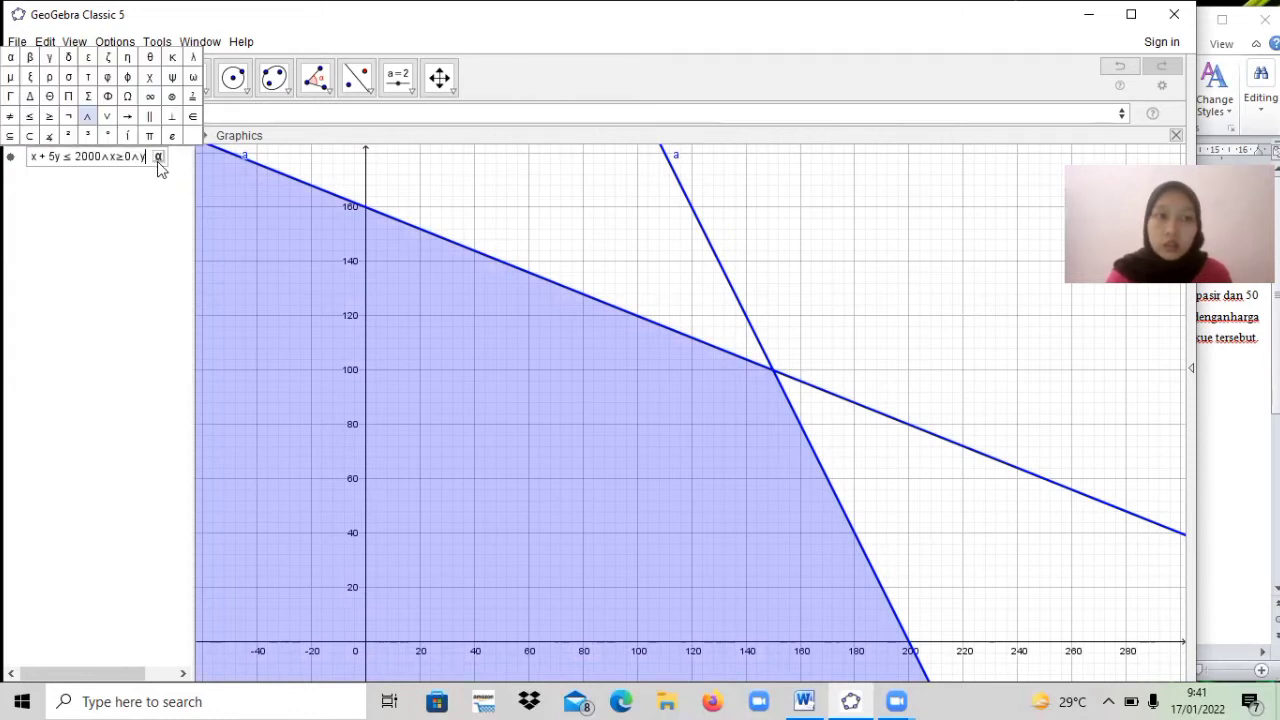
{"action": "left_click", "coordinate": [49, 116]}
{"action": "type", "text": "0"}
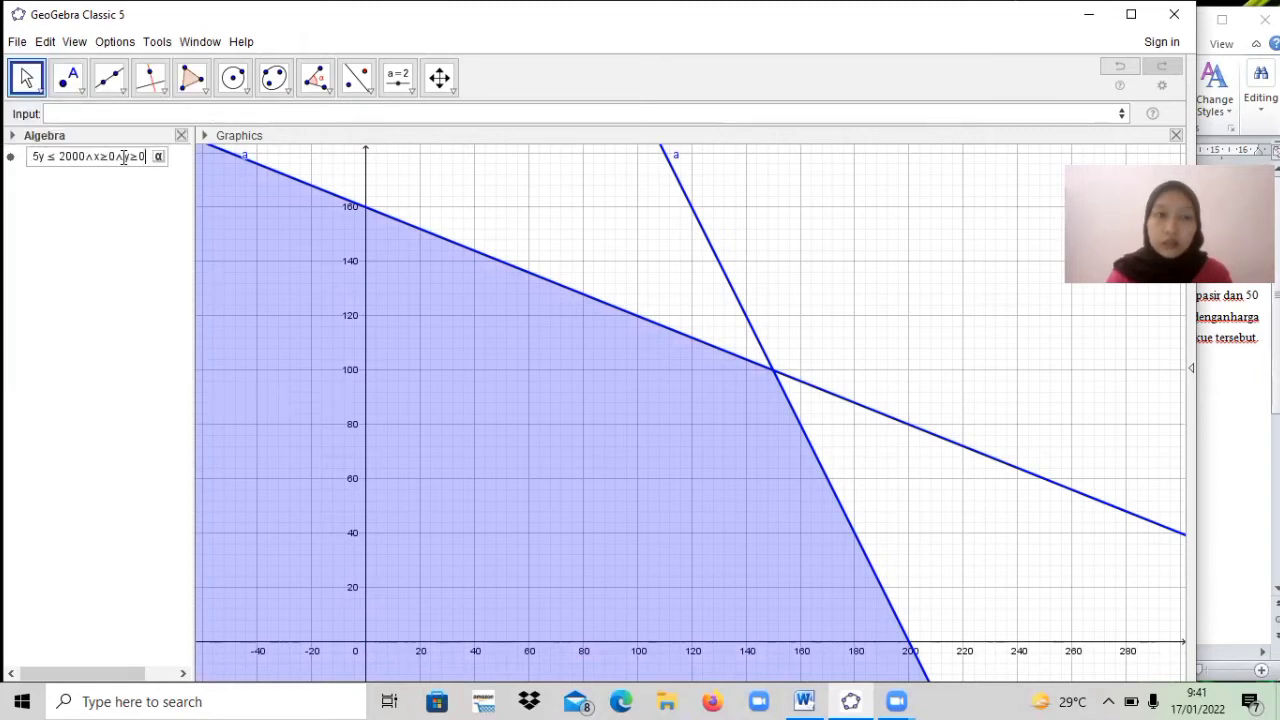
{"action": "key", "text": "Return"}
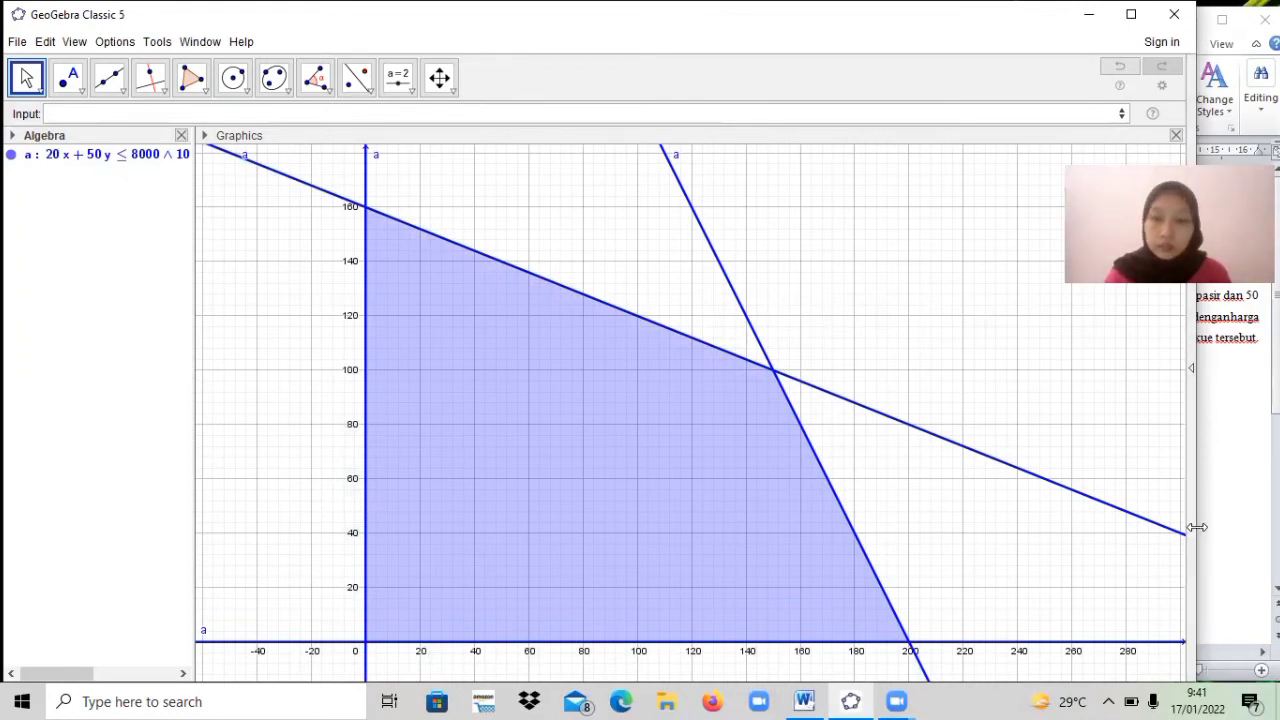
Widen the GeoGebra window slightly and plot the boundary line 20x+50y=8000.
{"action": "left_click_drag", "start_coordinate": [1197, 527], "coordinate": [1240, 527]}
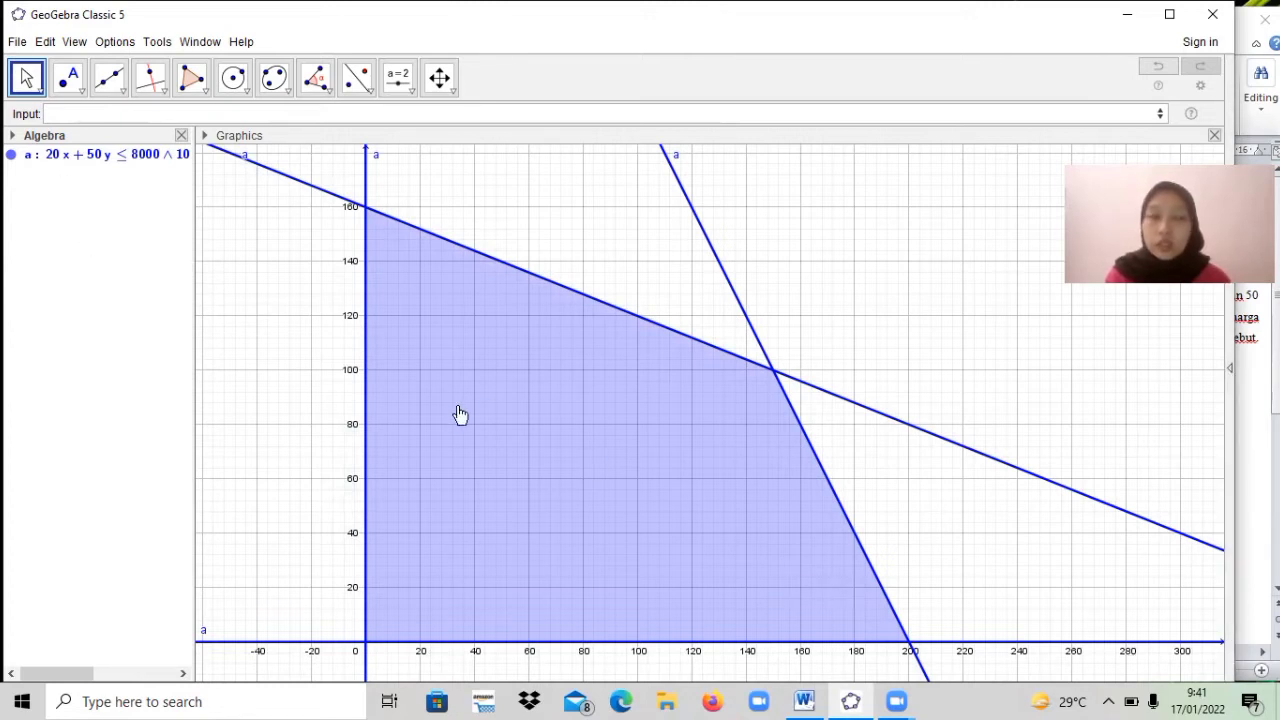
{"action": "left_click", "coordinate": [95, 116]}
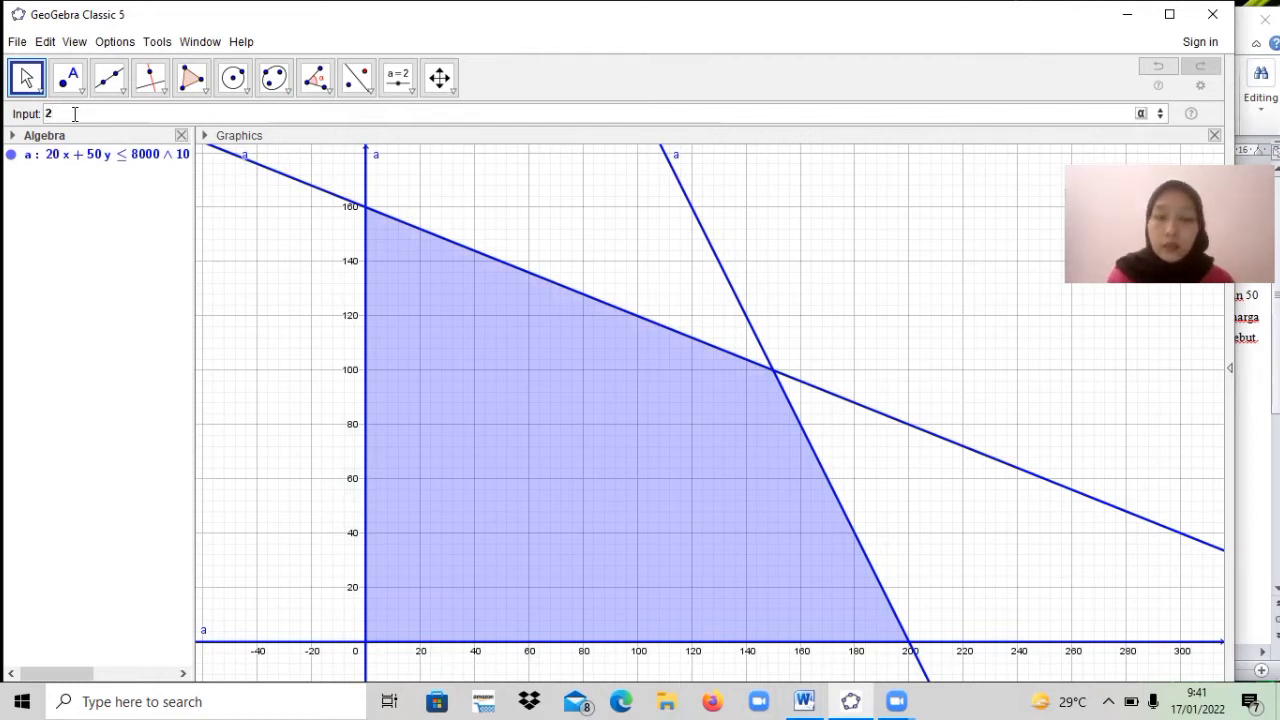
{"action": "type", "text": "x+"}
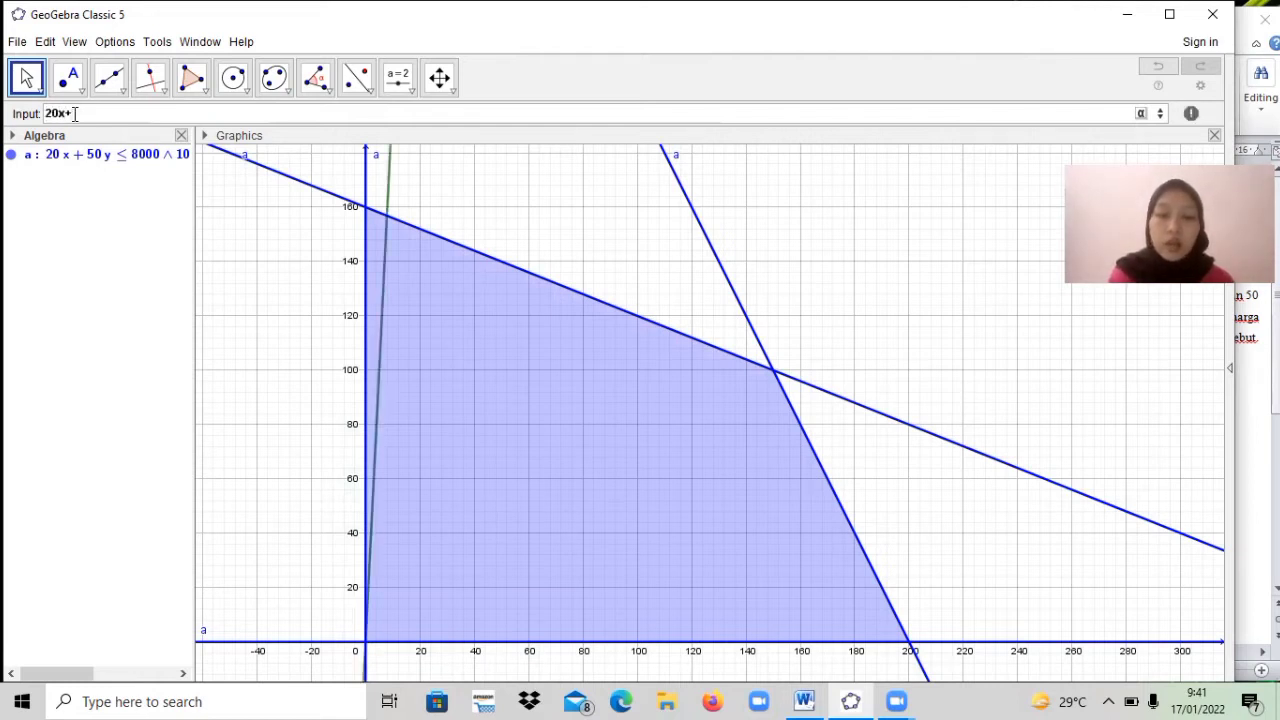
{"action": "type", "text": "50y="}
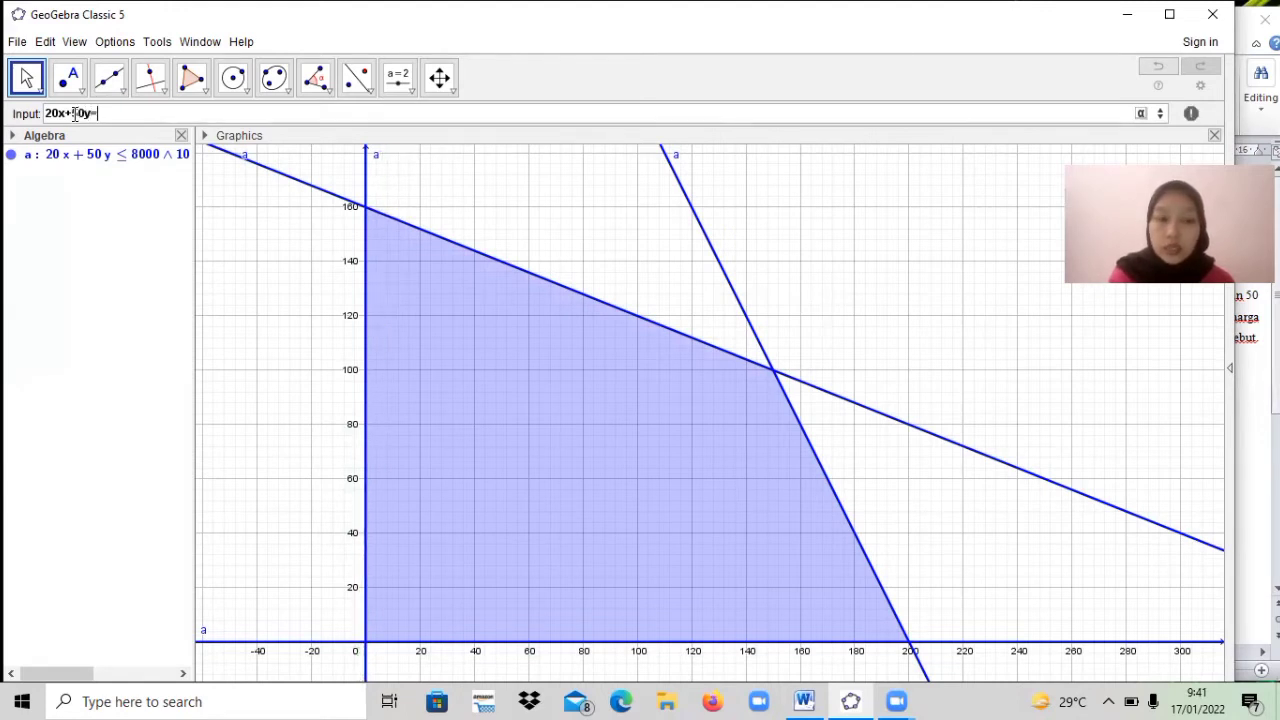
{"action": "type", "text": "8000"}
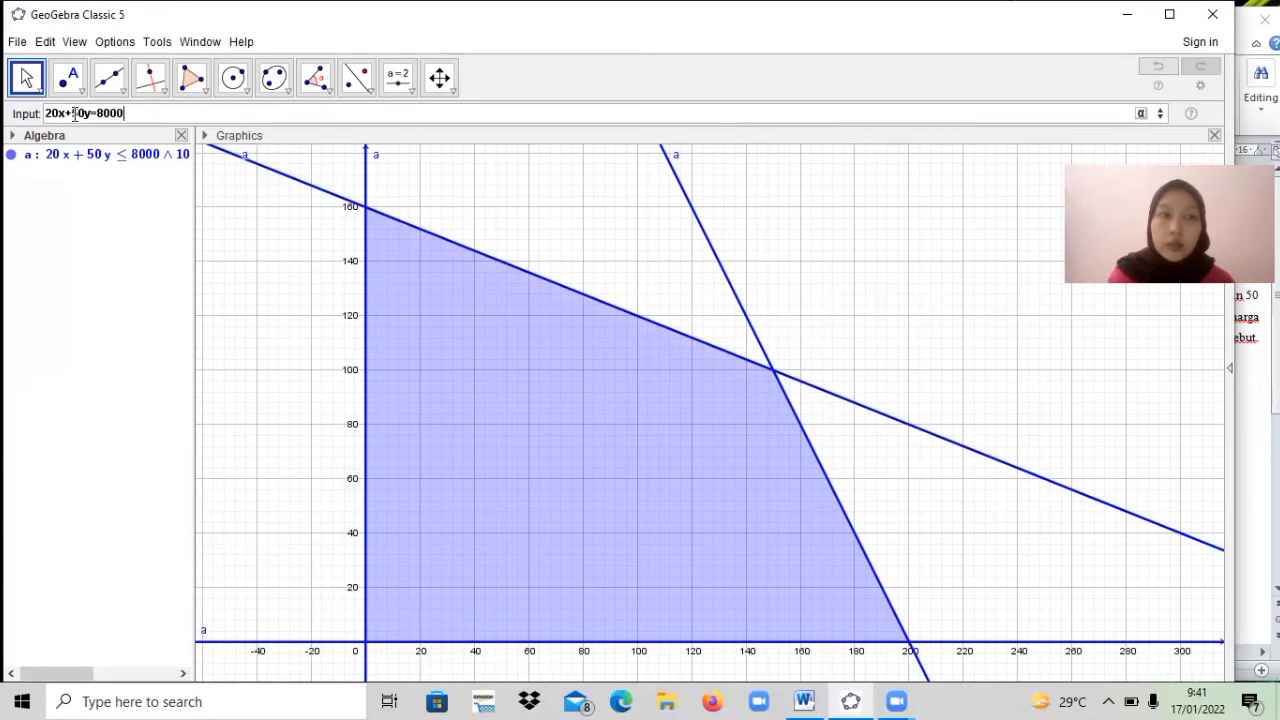
{"action": "key", "text": "Return"}
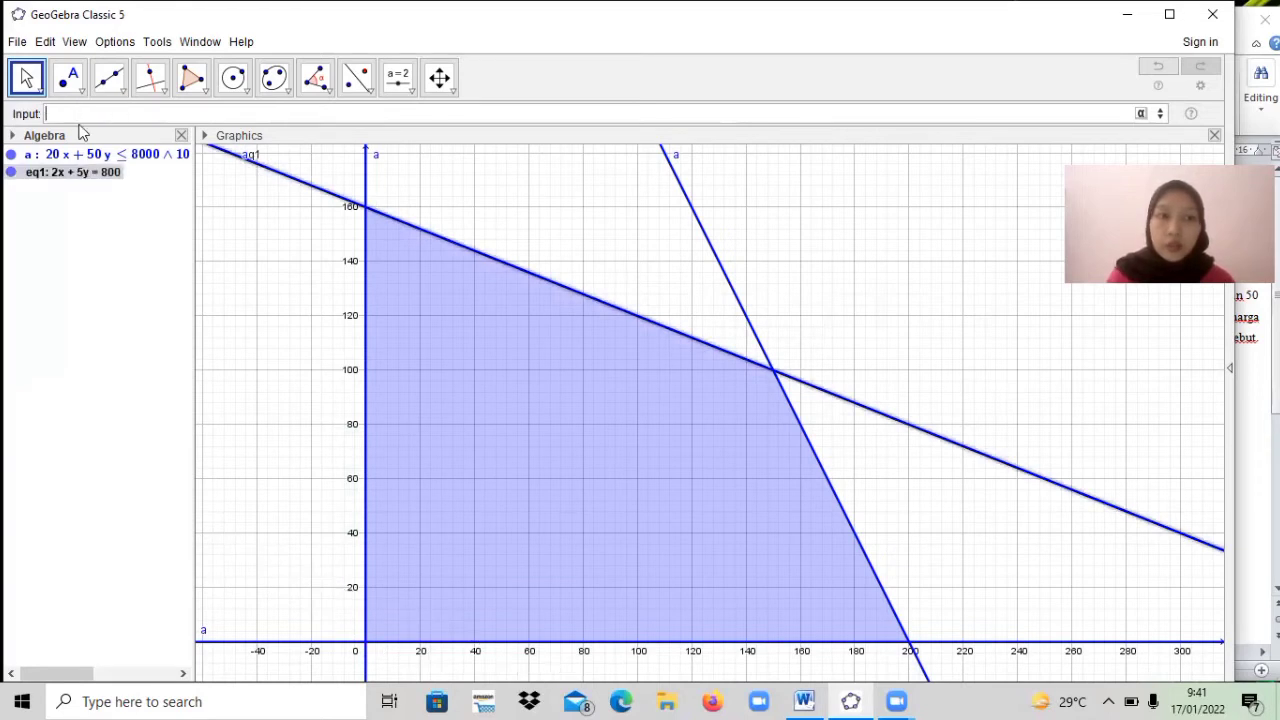
Rename the boundary line 2x+5y=800 to b.
{"action": "right_click", "coordinate": [53, 183]}
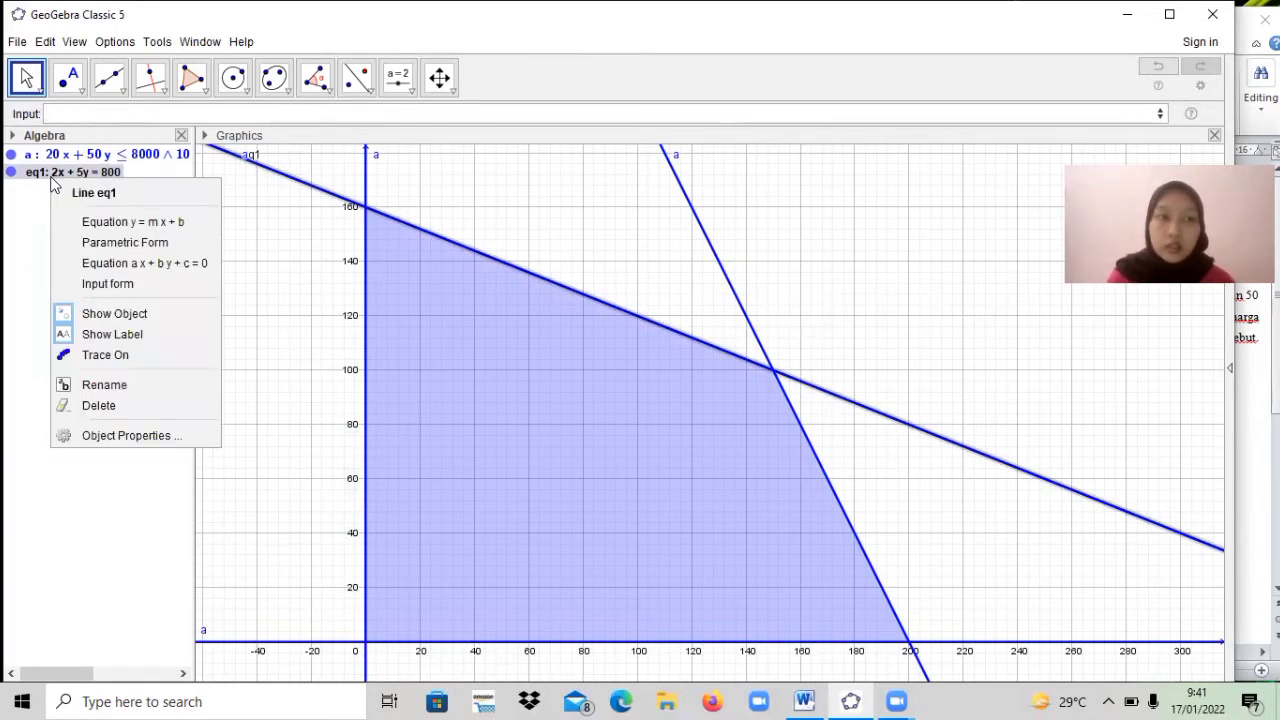
{"action": "left_click", "coordinate": [88, 385]}
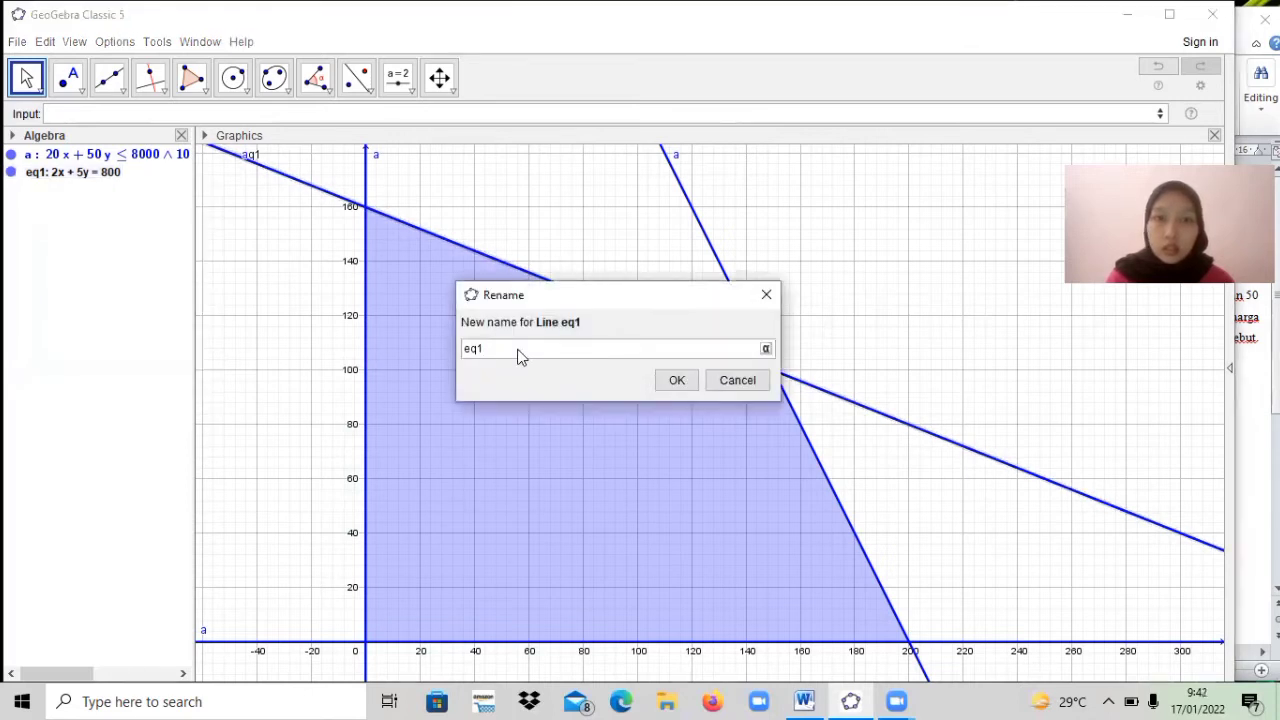
{"action": "key", "text": "BackSpace"}
{"action": "key", "text": "BackSpace"}
{"action": "key", "text": "BackSpace"}
{"action": "type", "text": "b"}
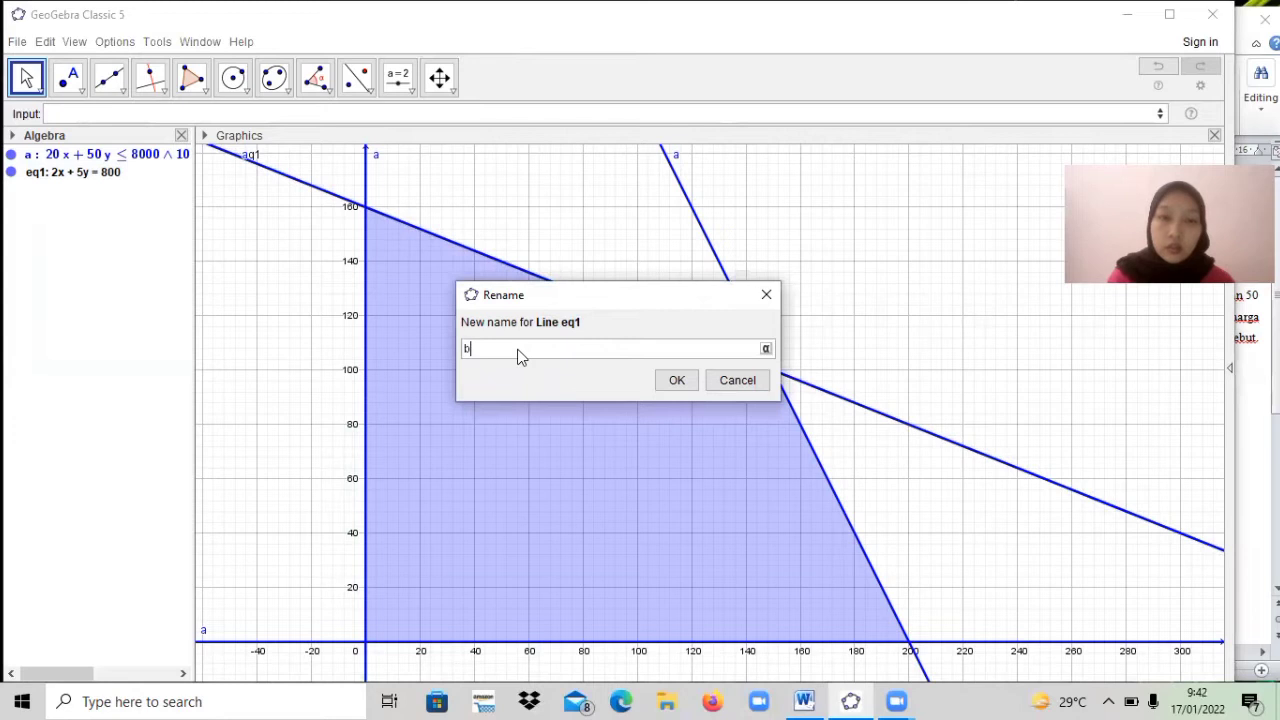
{"action": "left_click", "coordinate": [679, 389]}
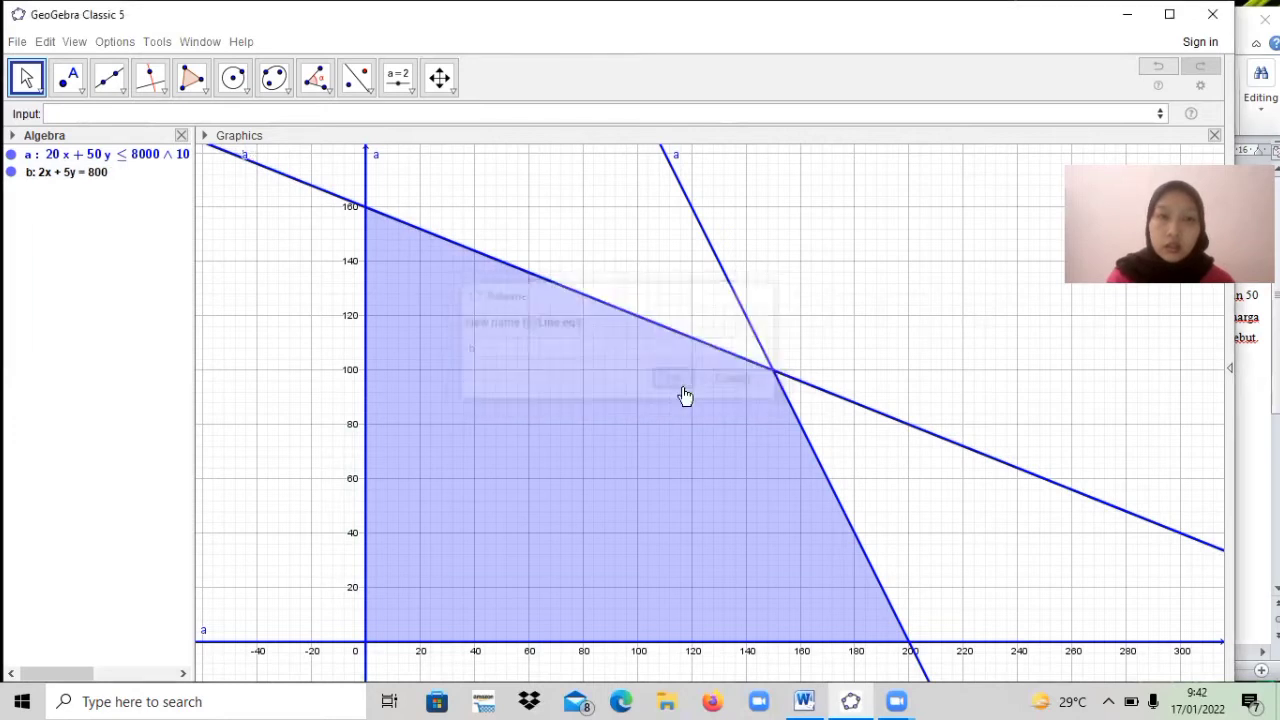
Set line b's label to show its value instead of its name and close the properties.
{"action": "right_click", "coordinate": [72, 178]}
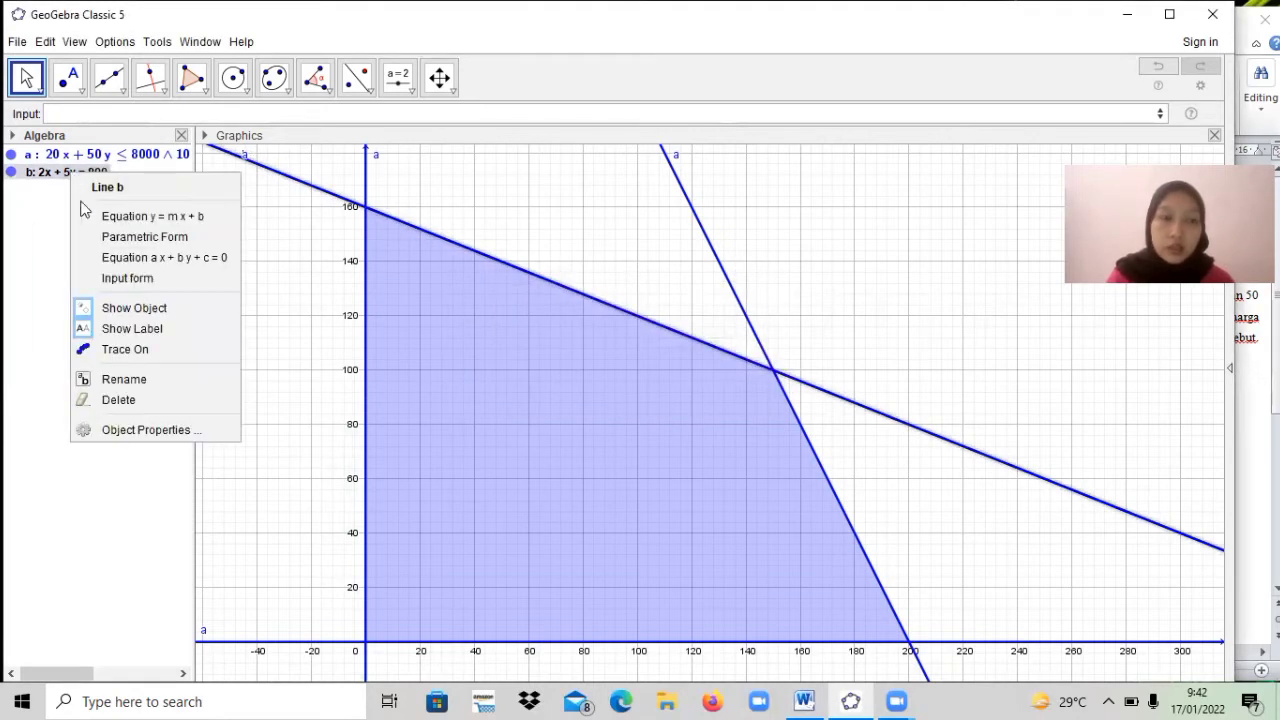
{"action": "left_click", "coordinate": [140, 432]}
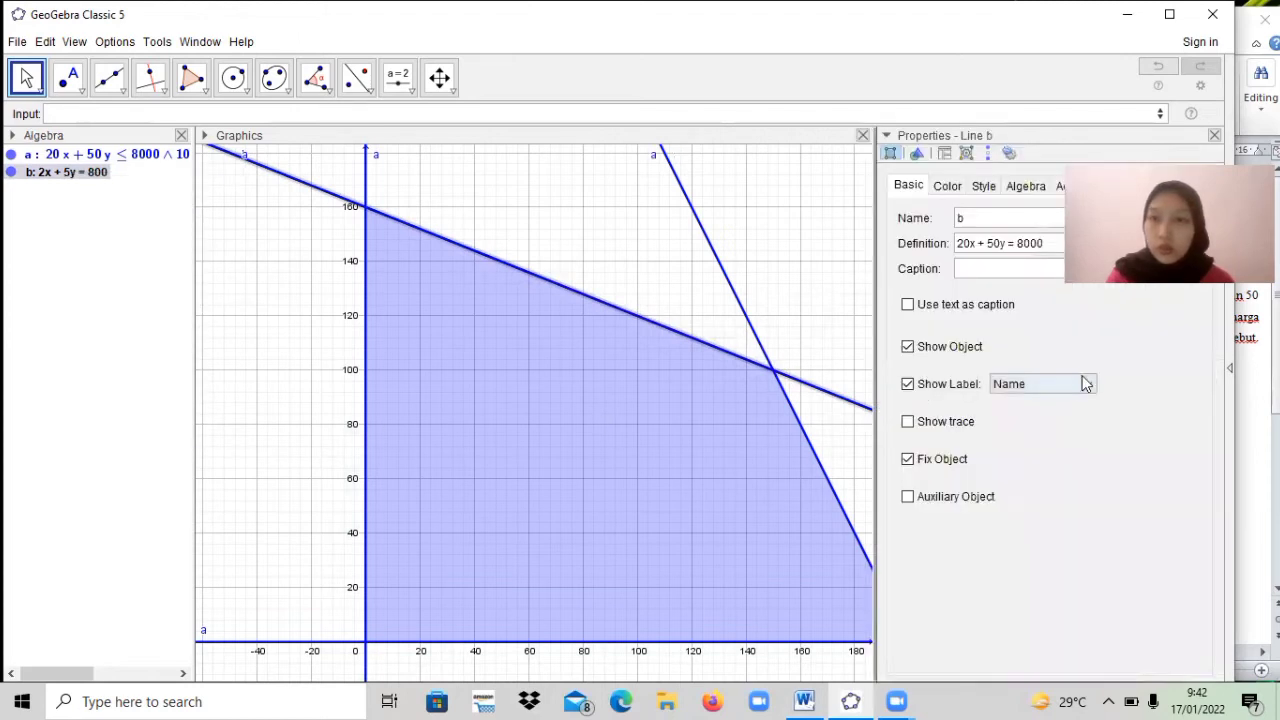
{"action": "left_click", "coordinate": [1037, 385]}
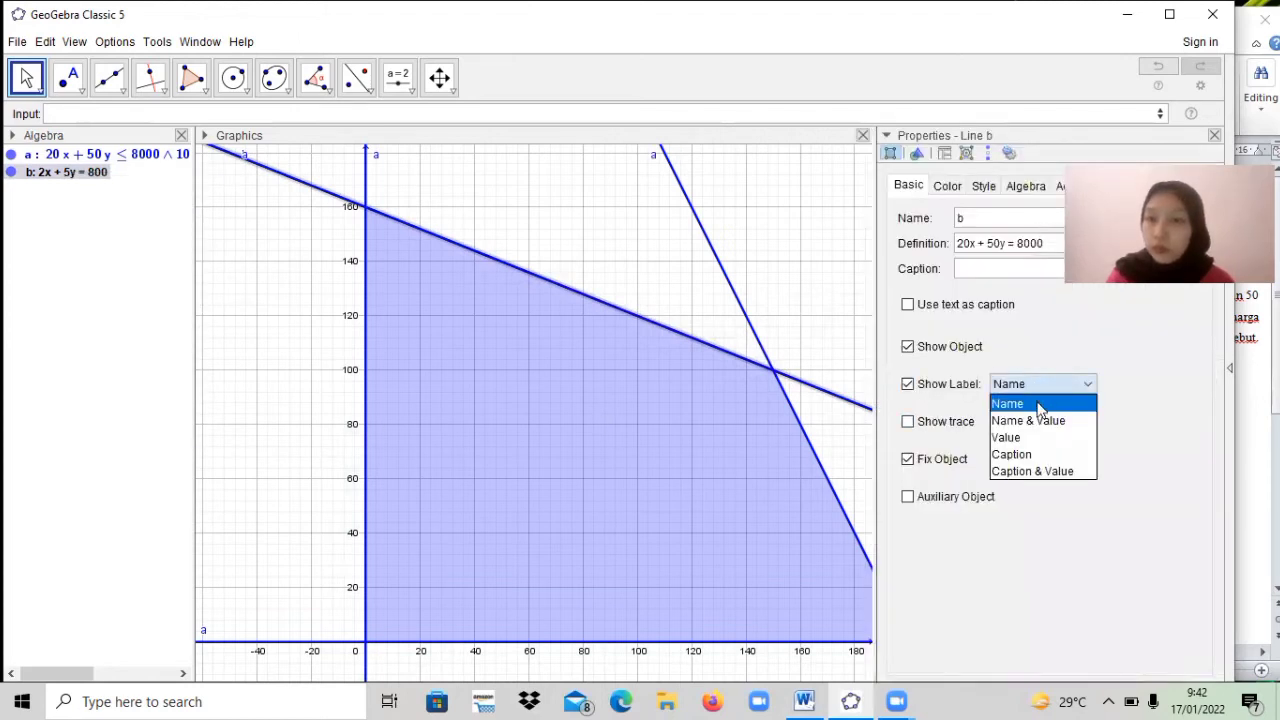
{"action": "left_click", "coordinate": [1040, 440]}
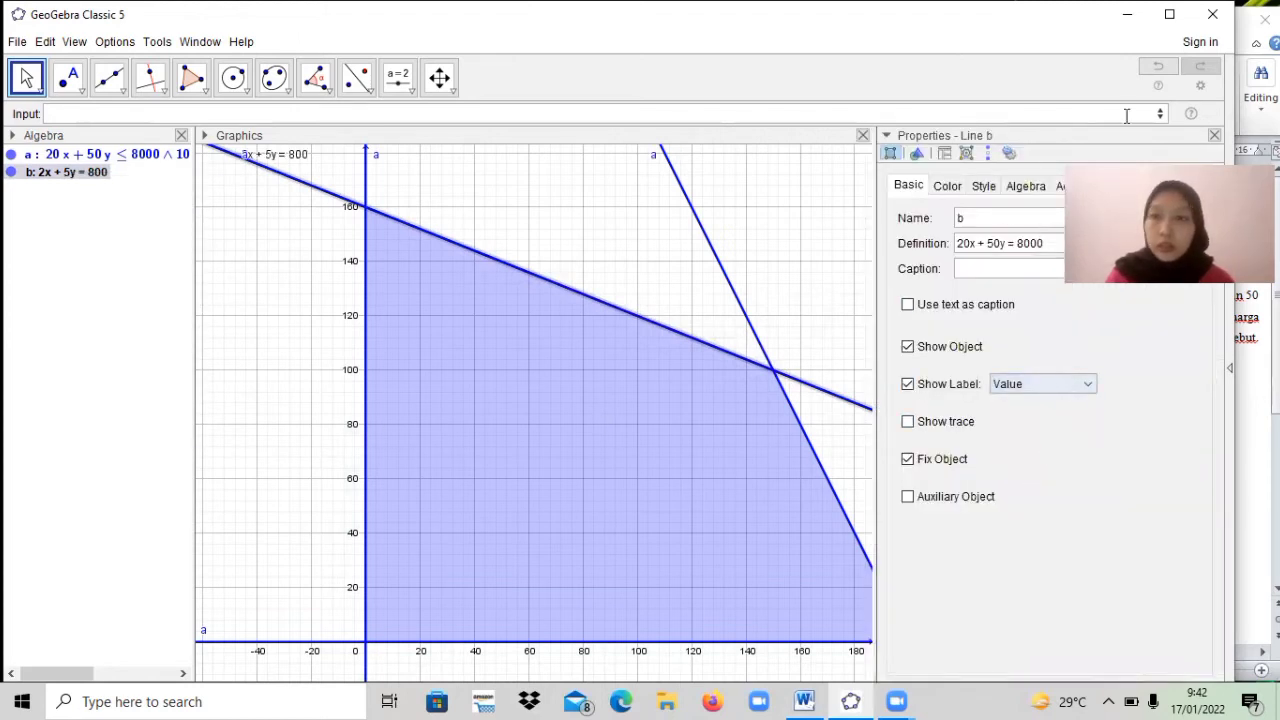
{"action": "left_click", "coordinate": [1214, 136]}
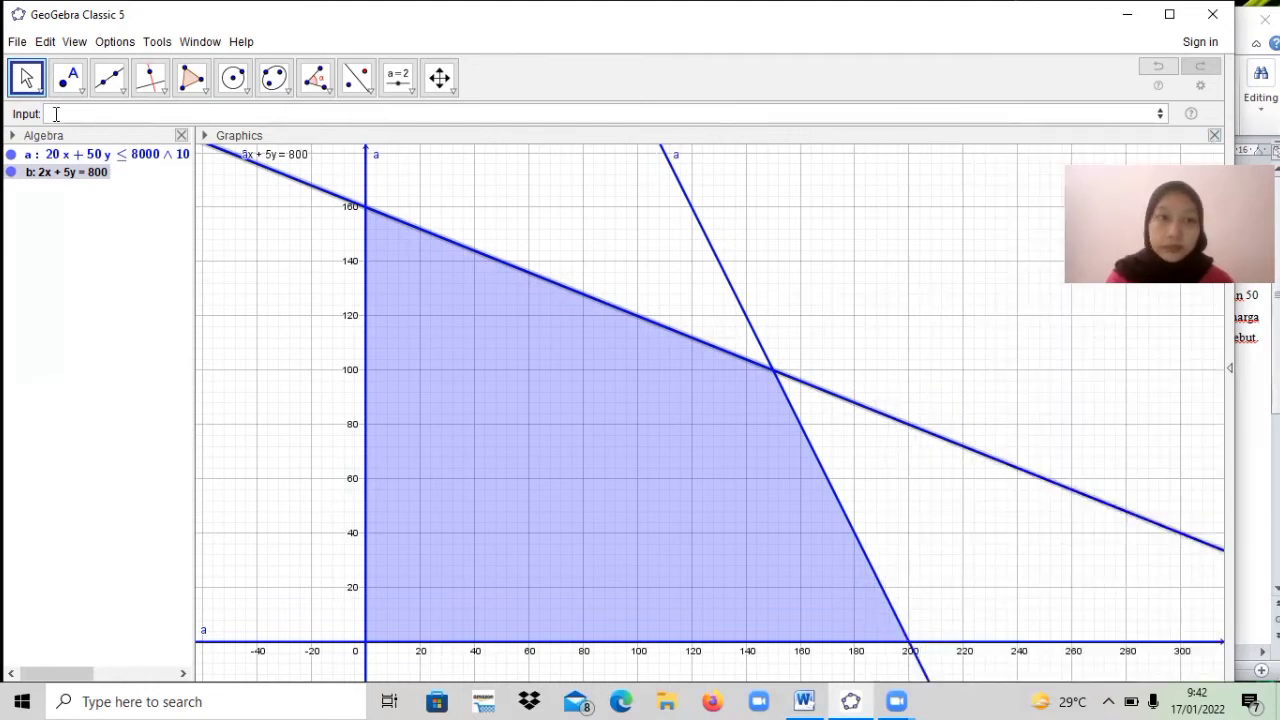
Hide the label of inequality a in the graph.
{"action": "right_click", "coordinate": [36, 157]}
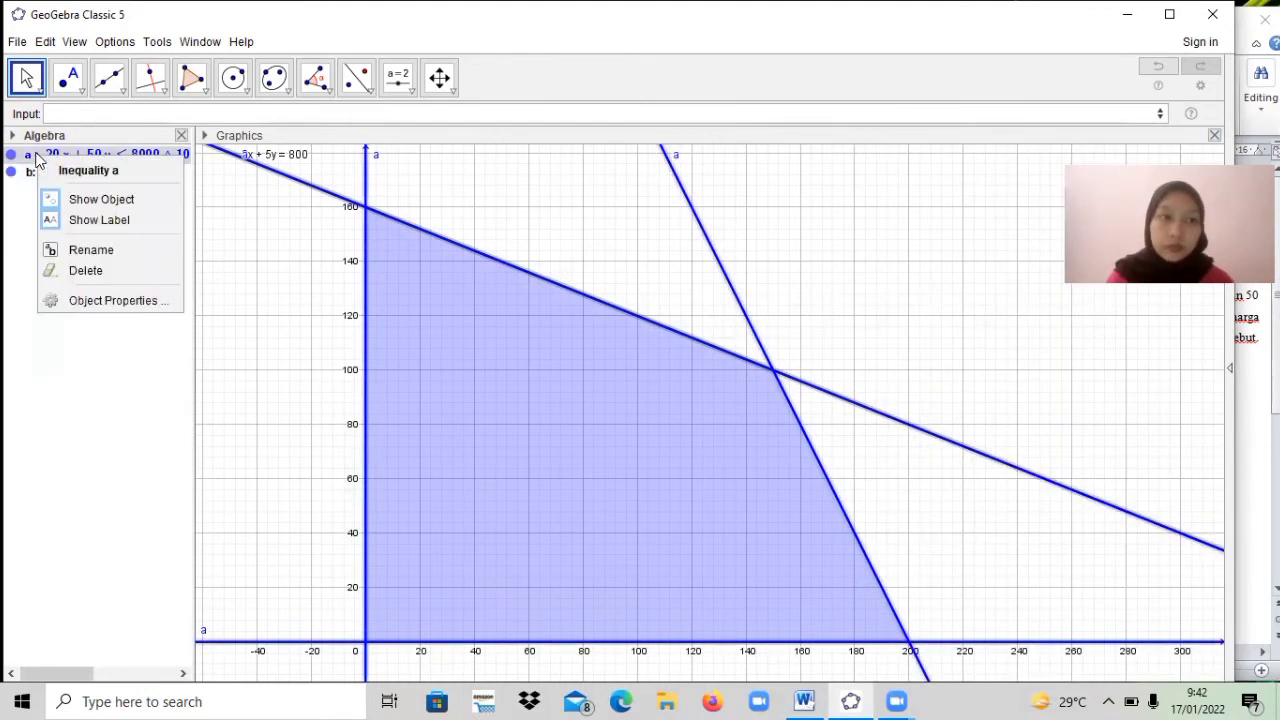
{"action": "left_click", "coordinate": [83, 222]}
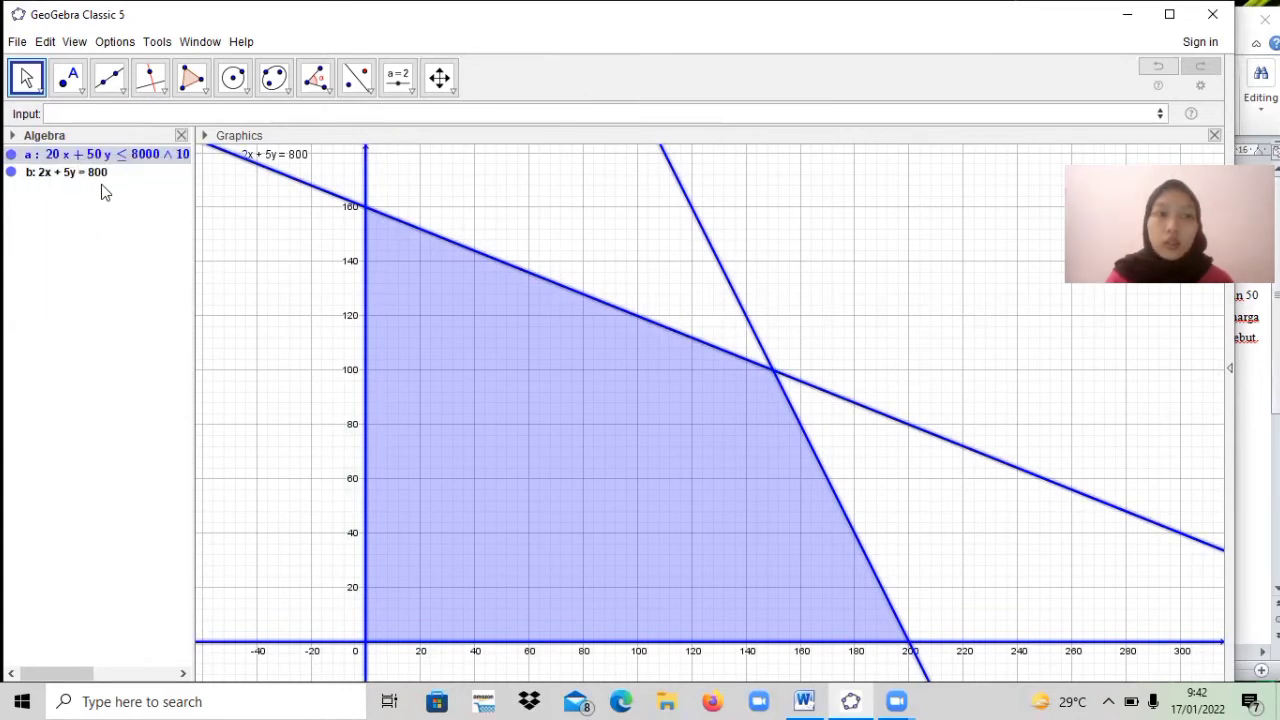
{"action": "left_click", "coordinate": [104, 173]}
Plot the second boundary line 10x+5y=2000.
{"action": "left_click", "coordinate": [84, 114]}
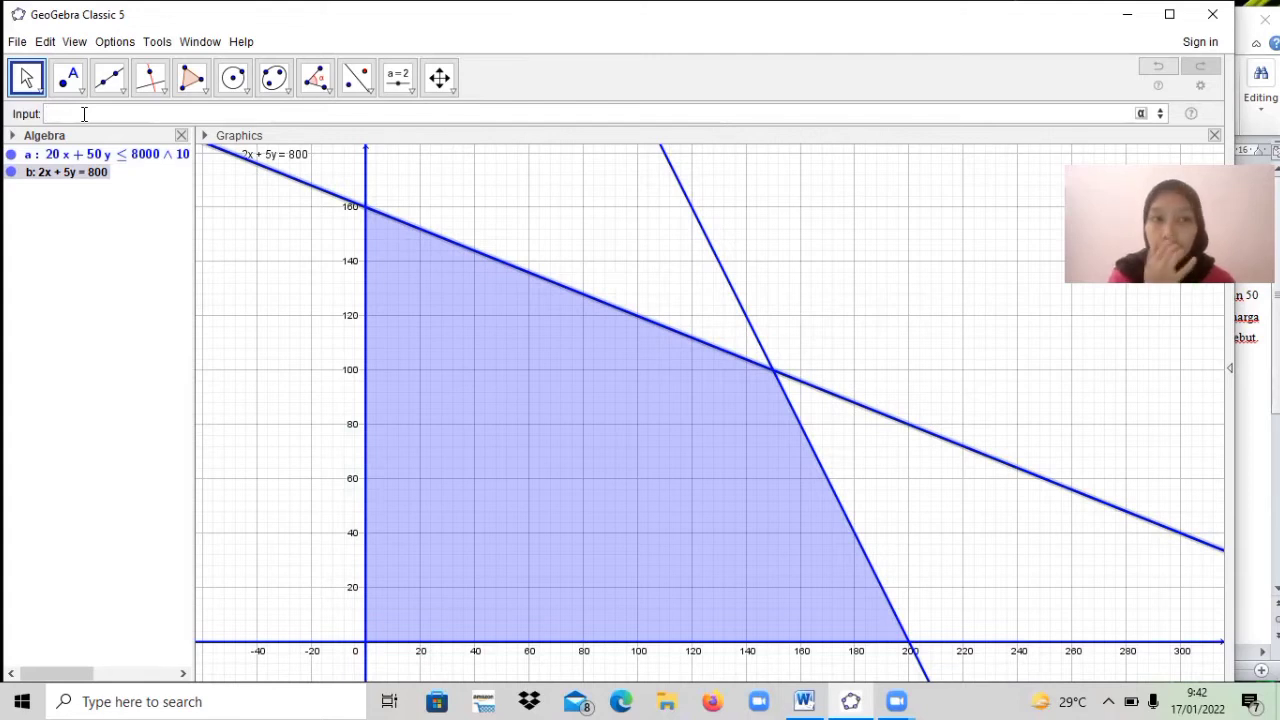
{"action": "type", "text": "10x+5y"}
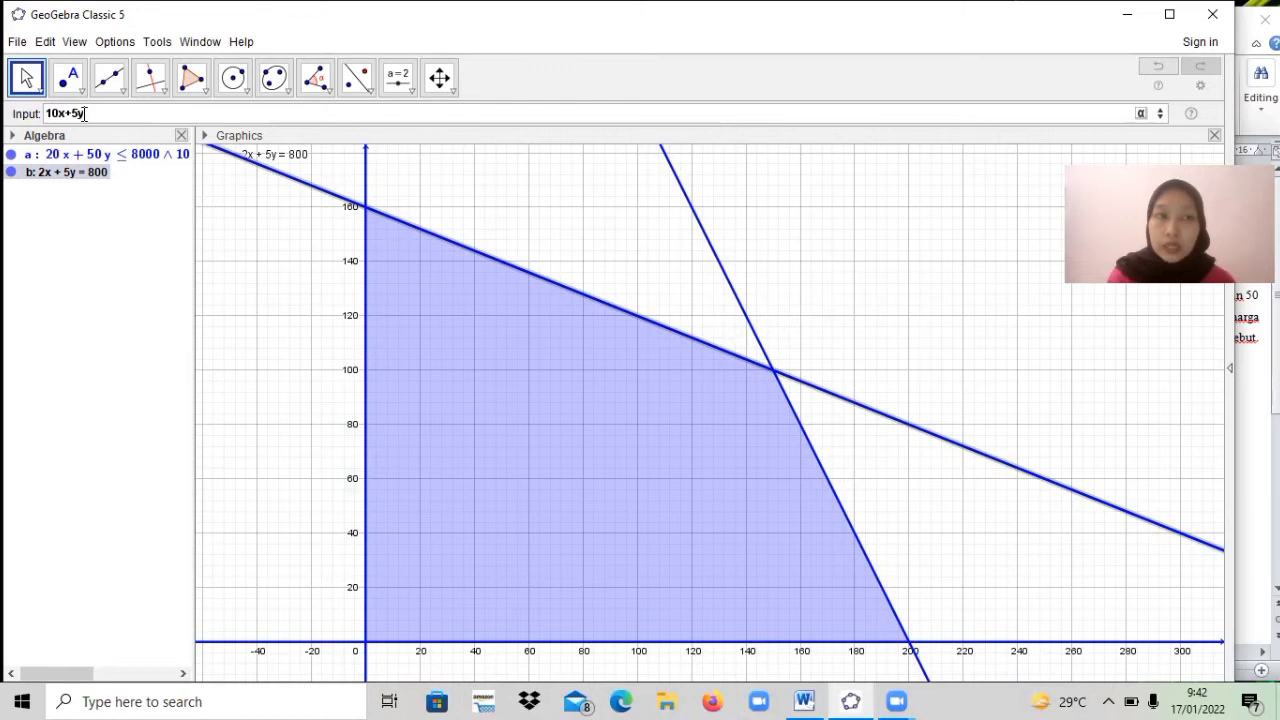
{"action": "type", "text": "=2000"}
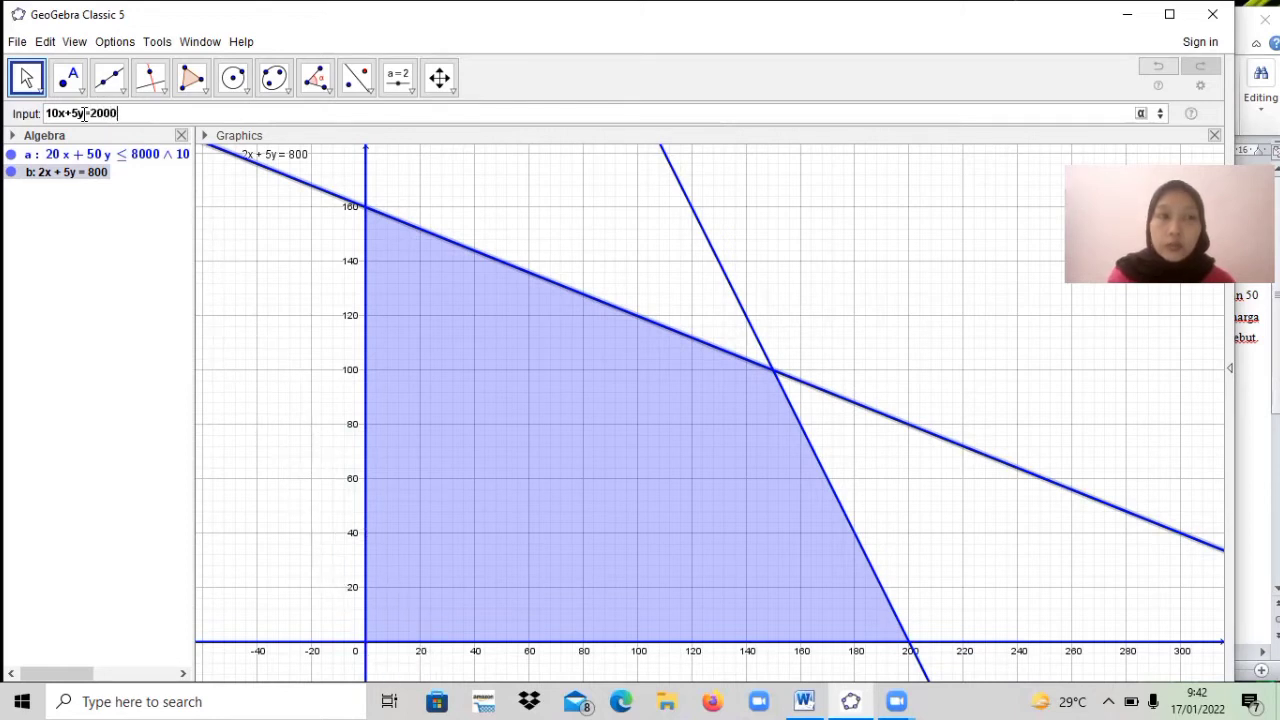
{"action": "key", "text": "Return"}
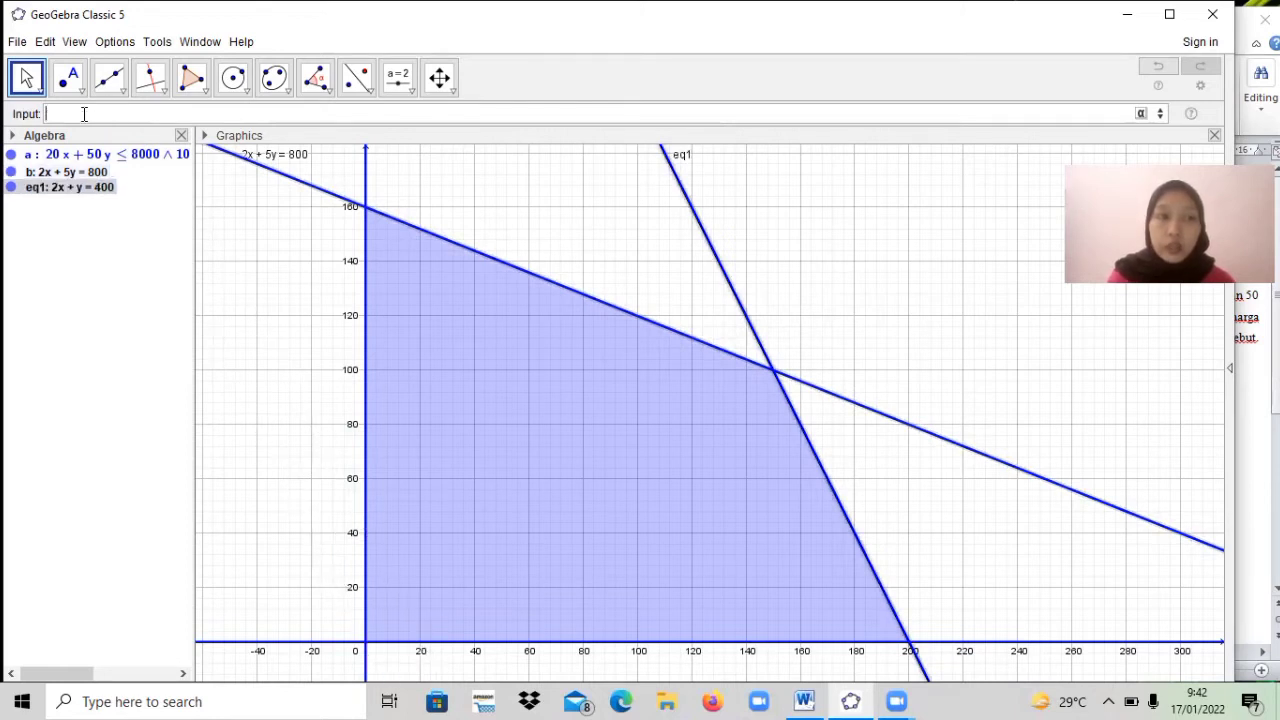
Rename the boundary line 2x+y=400 to c.
{"action": "right_click", "coordinate": [42, 190]}
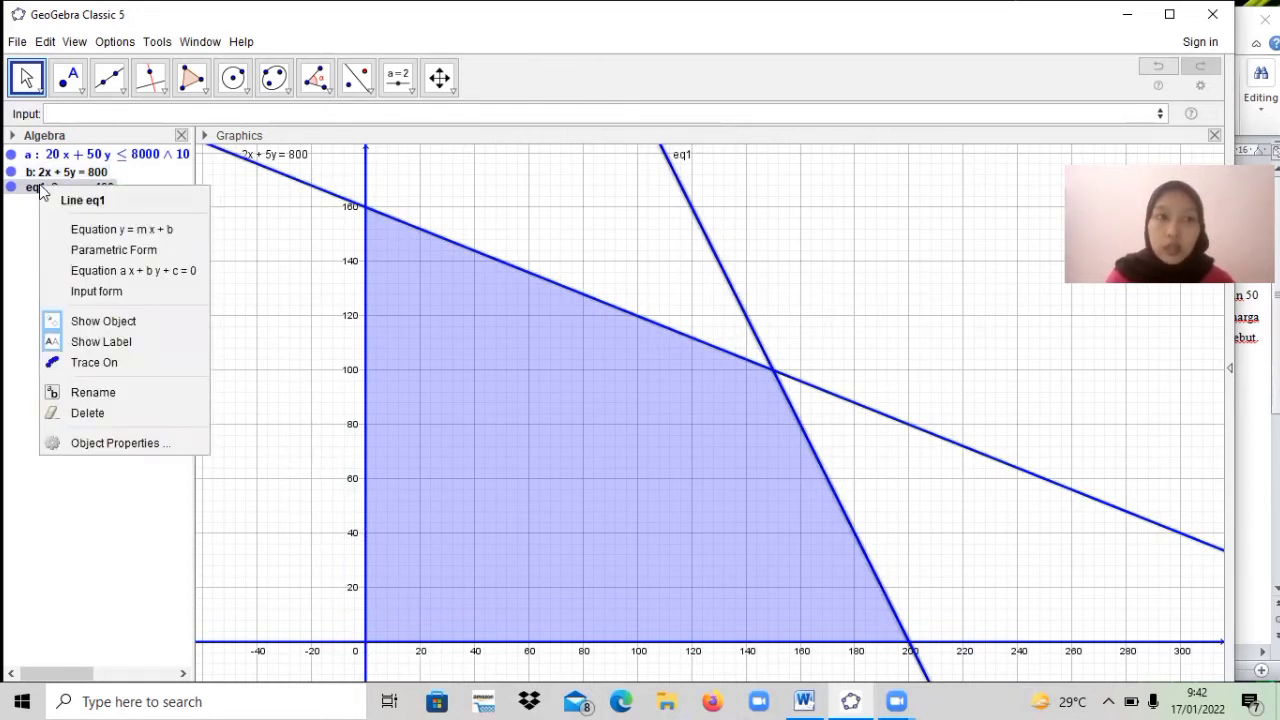
{"action": "left_click", "coordinate": [90, 394]}
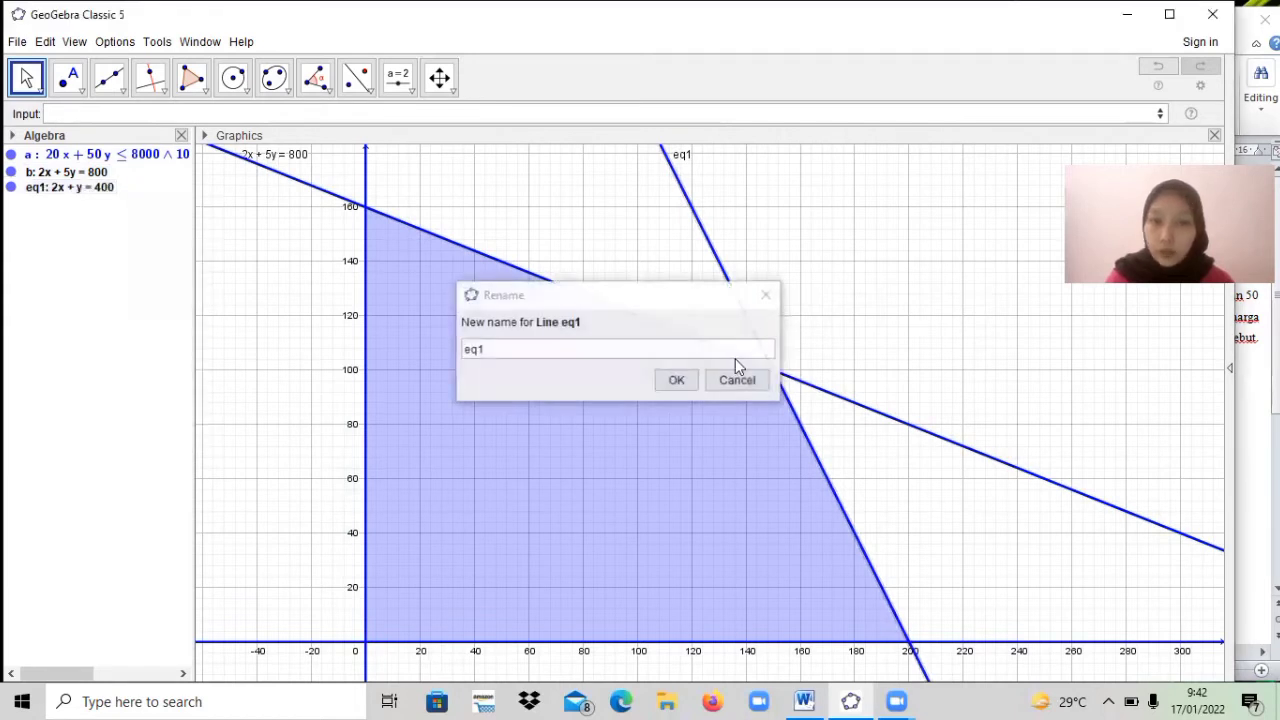
{"action": "left_click", "coordinate": [525, 343]}
{"action": "key", "text": "BackSpace"}
{"action": "key", "text": "BackSpace"}
{"action": "key", "text": "BackSpace"}
{"action": "type", "text": "c"}
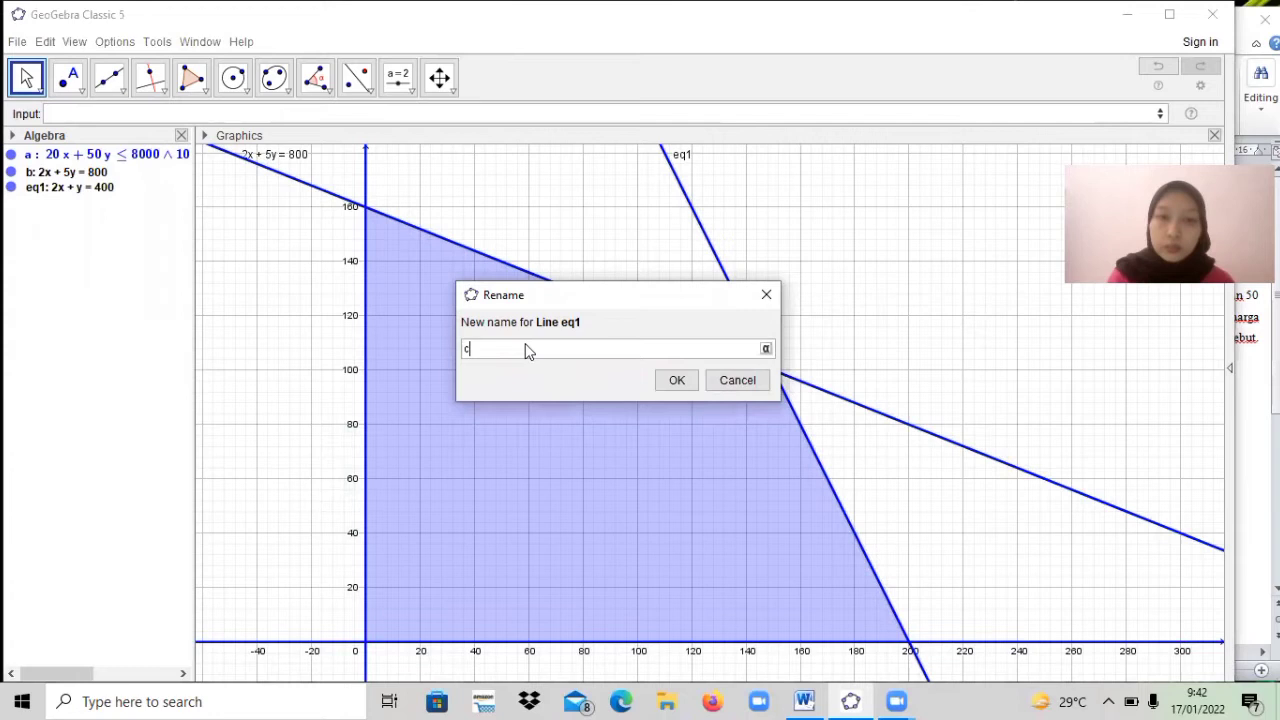
{"action": "left_click", "coordinate": [677, 380]}
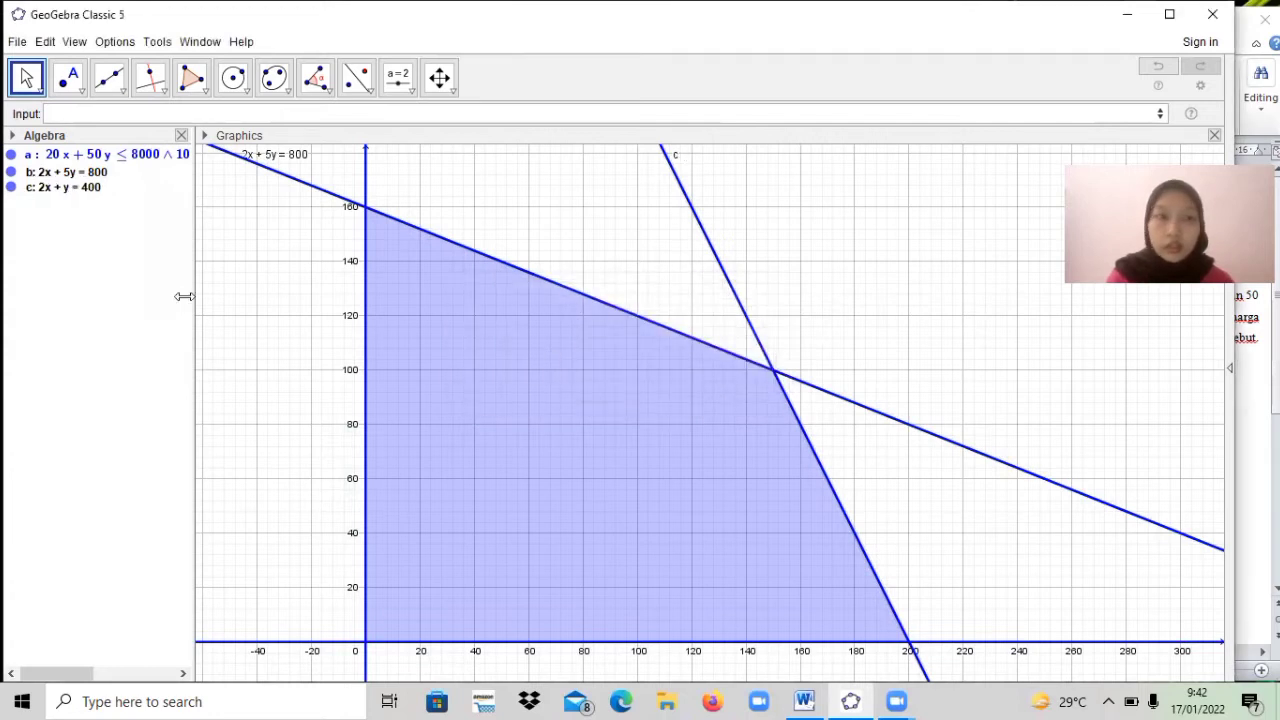
Set line c's label to show its value instead of its name and close the properties.
{"action": "right_click", "coordinate": [62, 187]}
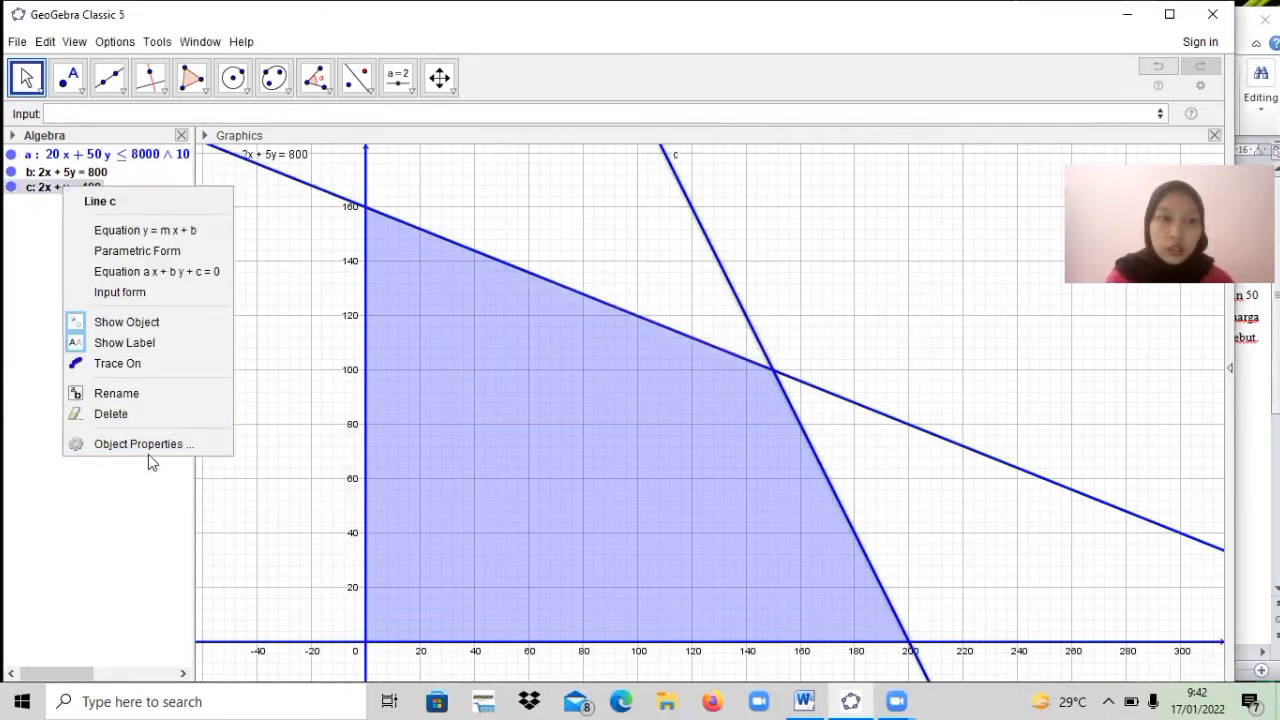
{"action": "left_click", "coordinate": [148, 447]}
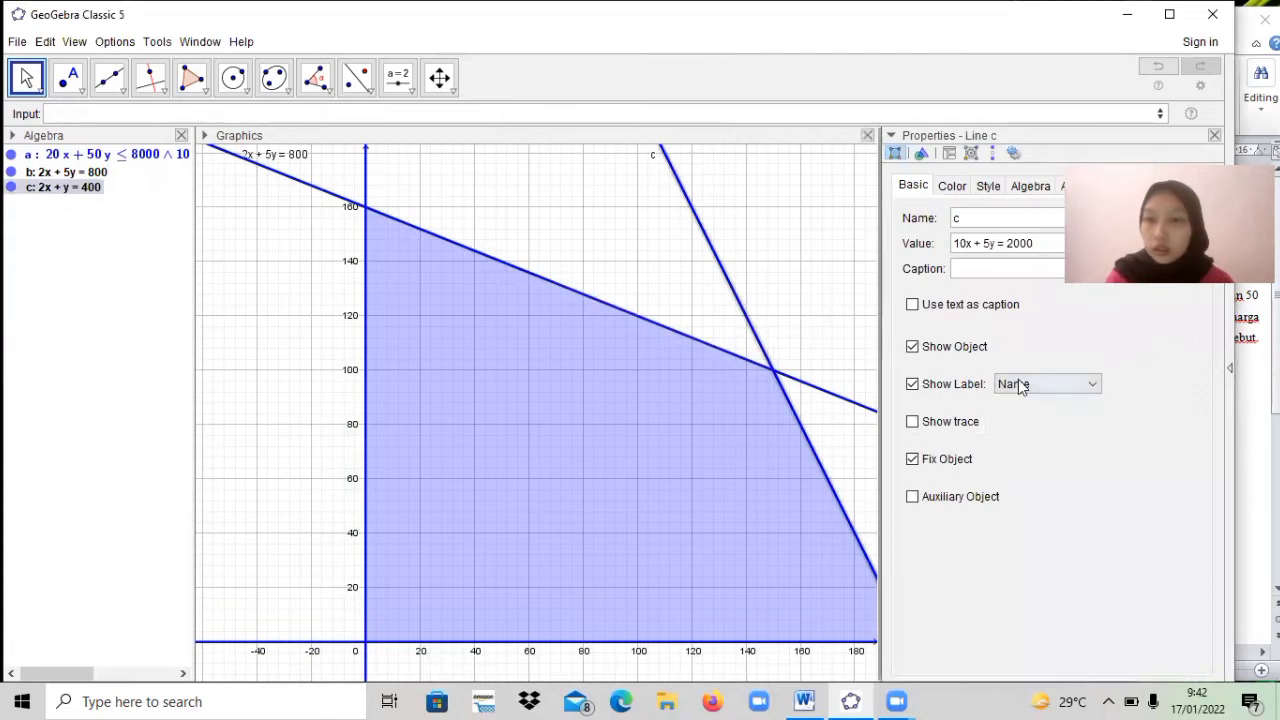
{"action": "left_click", "coordinate": [1018, 381]}
{"action": "left_click", "coordinate": [1025, 443]}
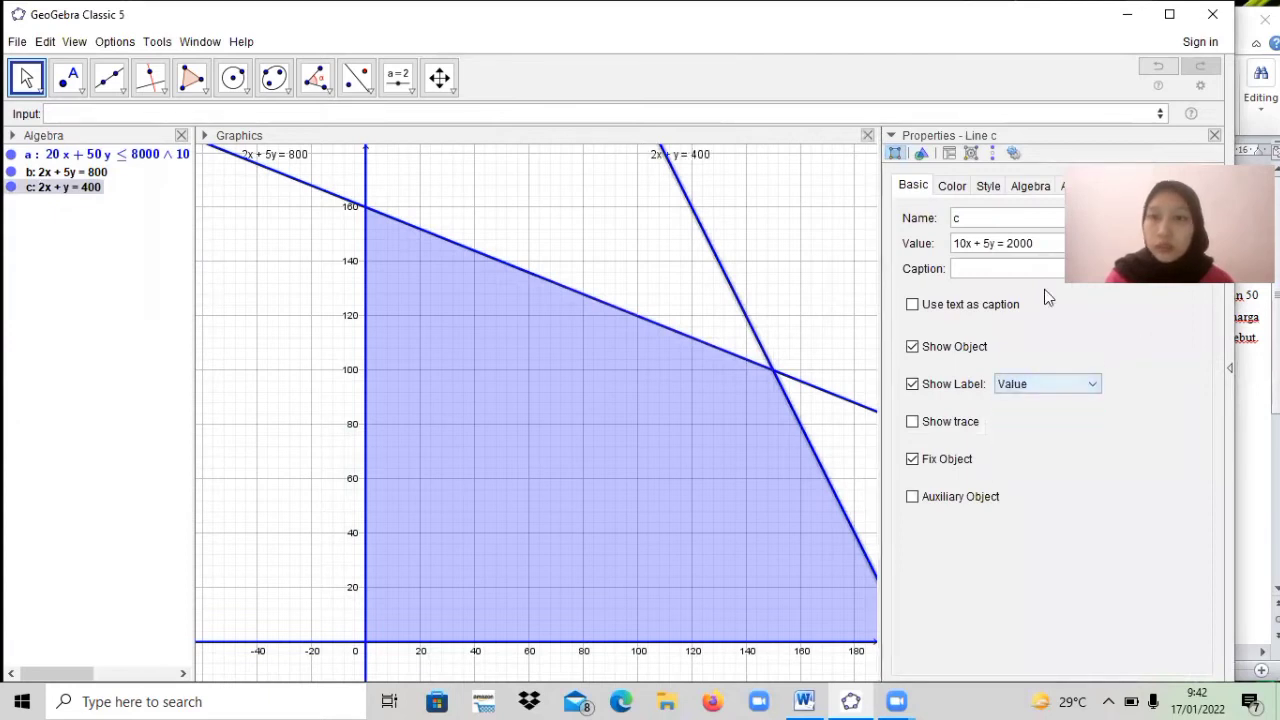
{"action": "left_click", "coordinate": [1214, 135]}
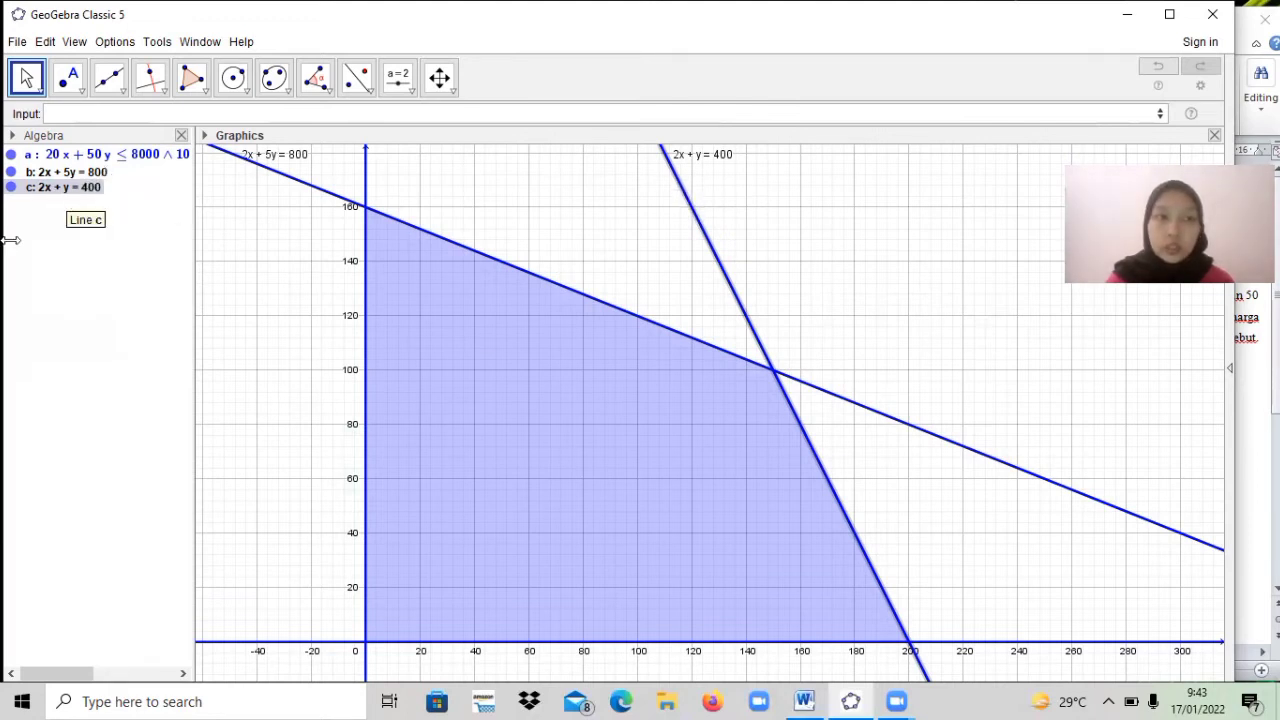
Consult the objective function in the Word document, then plot 300x+500y=k in GeoGebra and create a slider for k.
{"action": "left_click", "coordinate": [1250, 230]}
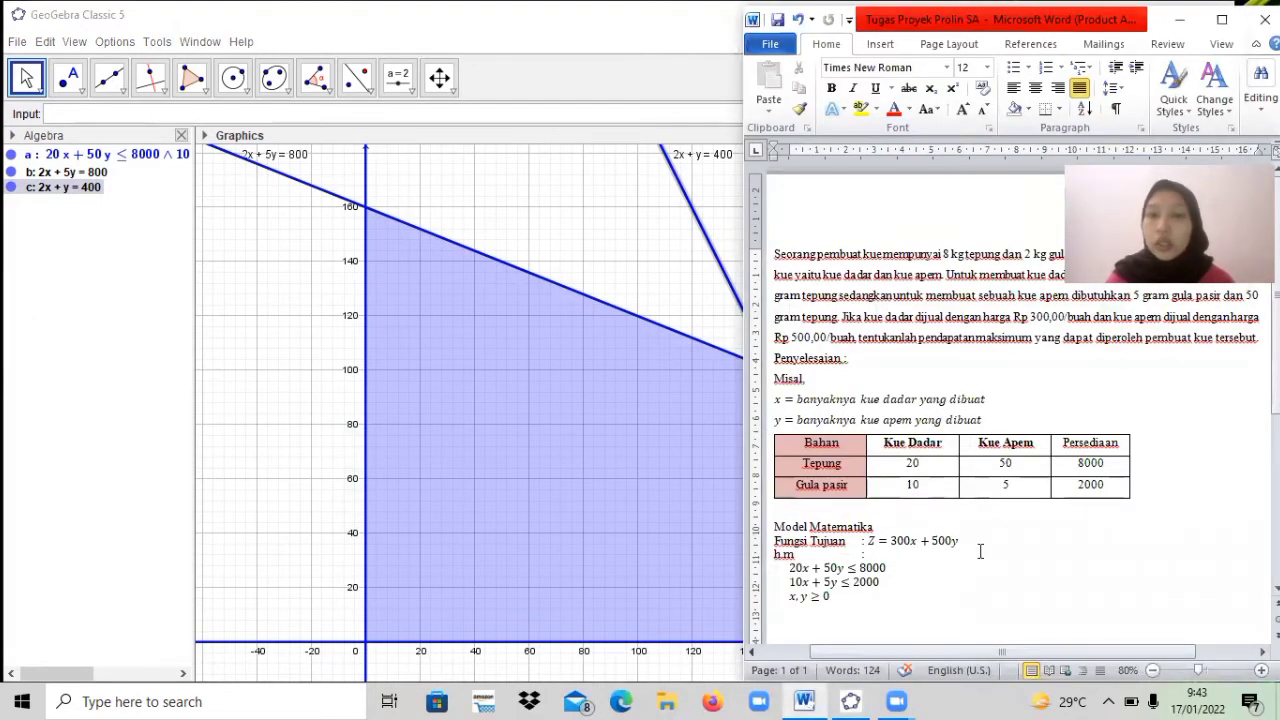
{"action": "left_click", "coordinate": [102, 118]}
{"action": "type", "text": "300x+"}
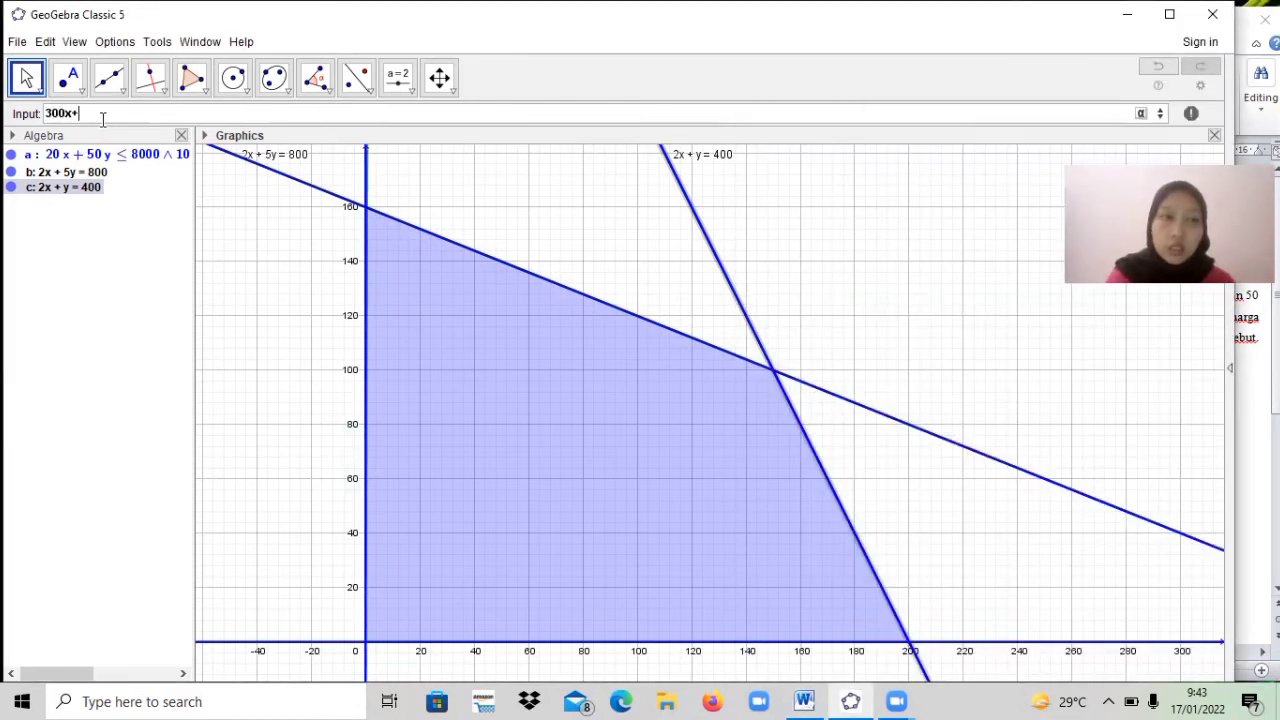
{"action": "type", "text": "500y=k"}
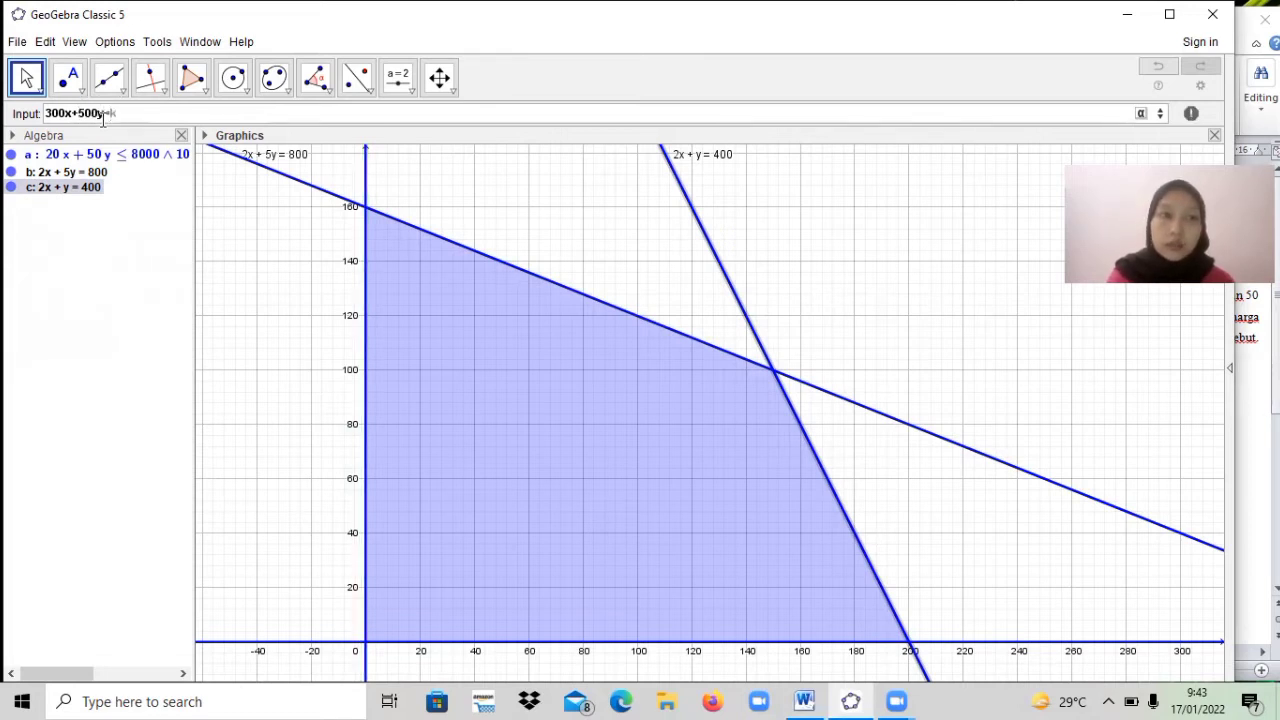
{"action": "key", "text": "Return"}
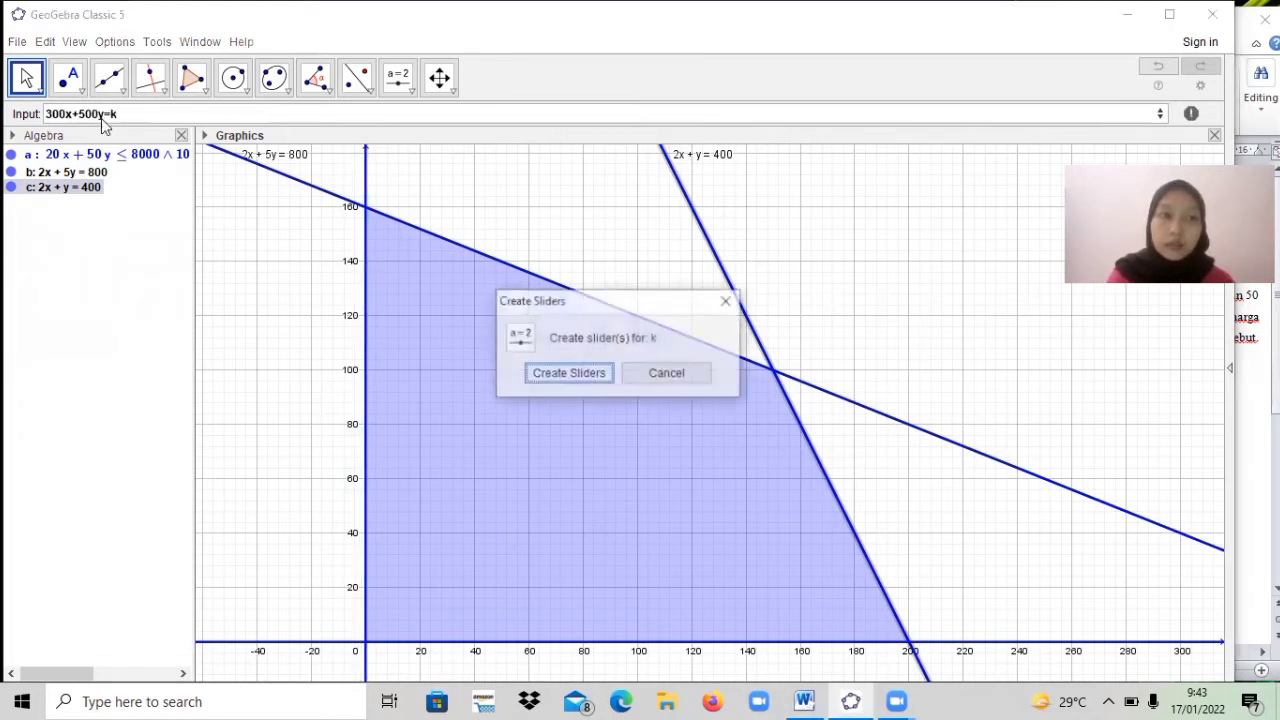
{"action": "left_click", "coordinate": [569, 374]}
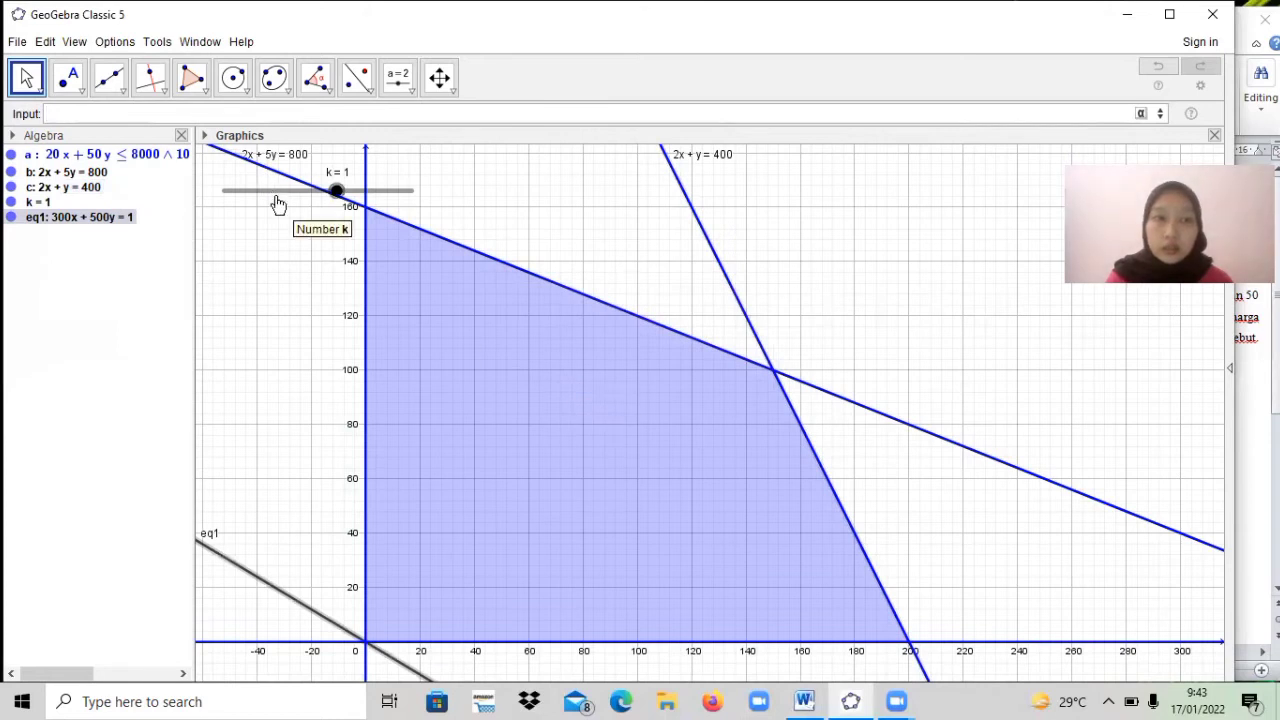
Move the k slider to the empty area outside the feasible region, beyond the line 2x+y=400, and select the objective line.
{"action": "left_click_drag", "start_coordinate": [278, 196], "coordinate": [901, 186]}
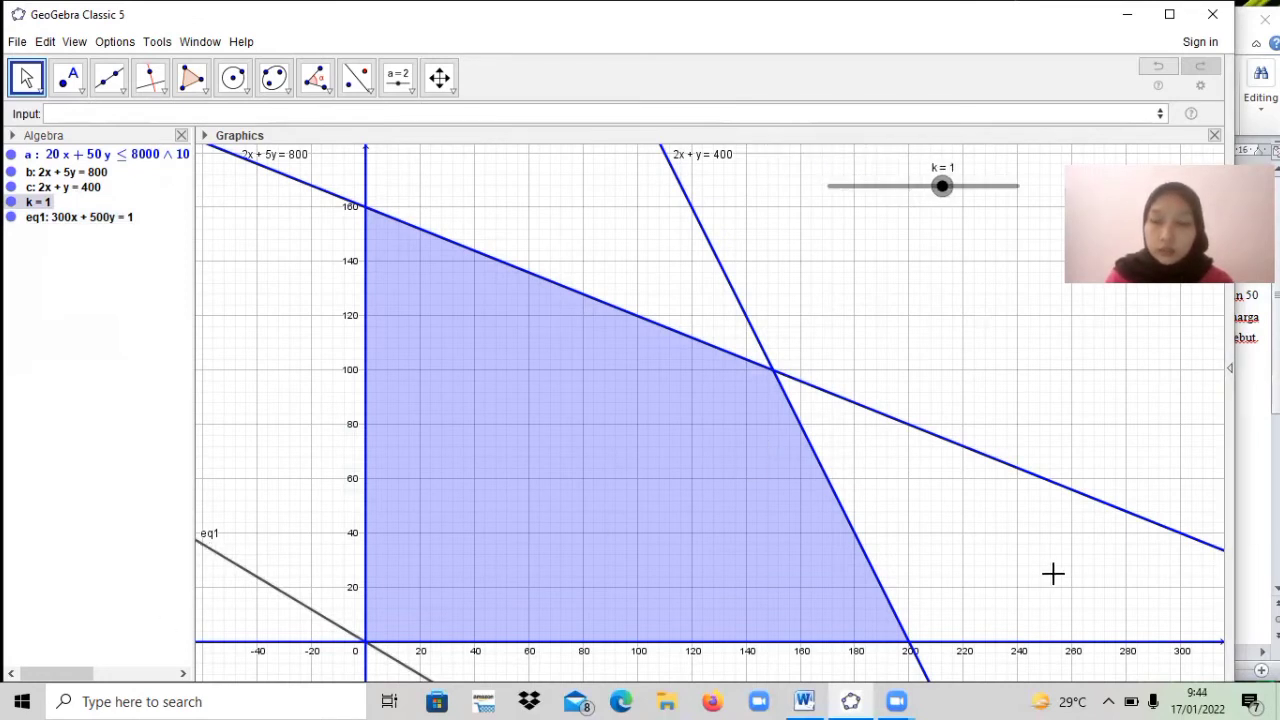
{"action": "mouse_move", "coordinate": [1006, 556]}
{"action": "left_mouse_down"}
{"action": "mouse_move", "coordinate": [1005, 618]}
{"action": "mouse_move", "coordinate": [1011, 374]}
{"action": "mouse_move", "coordinate": [1009, 386]}
{"action": "left_mouse_up"}
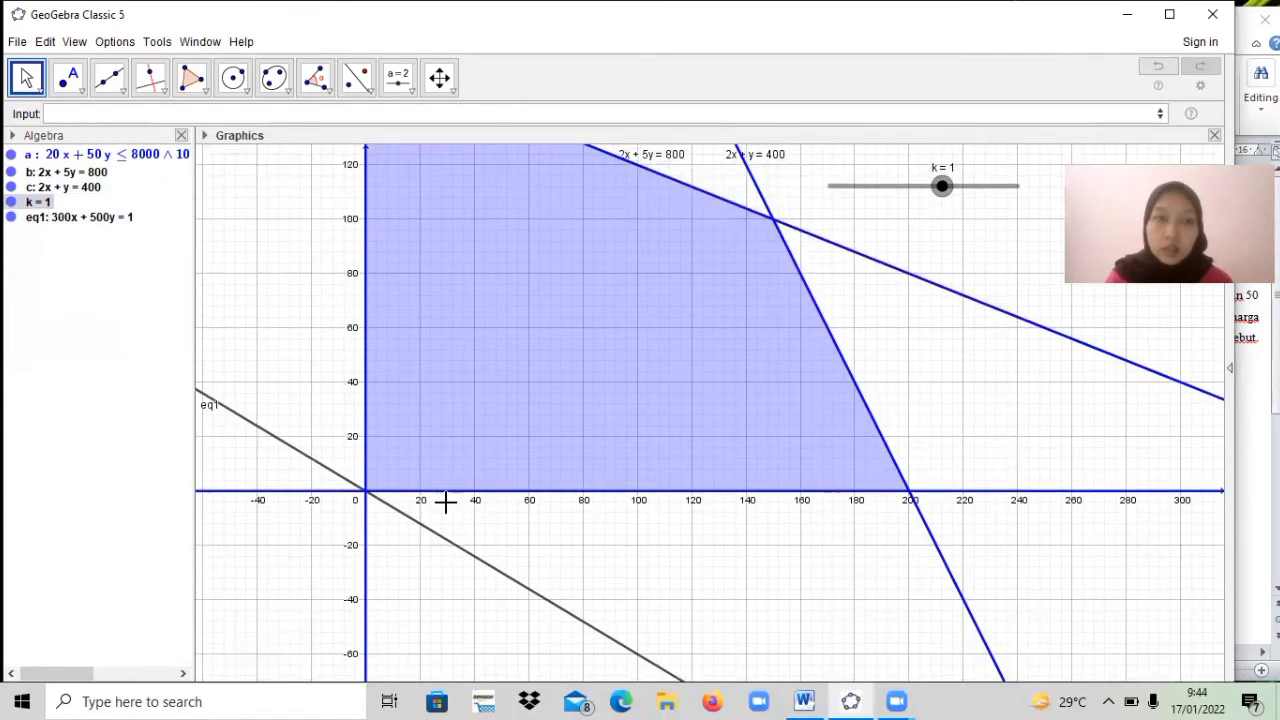
{"action": "left_click", "coordinate": [66, 220]}
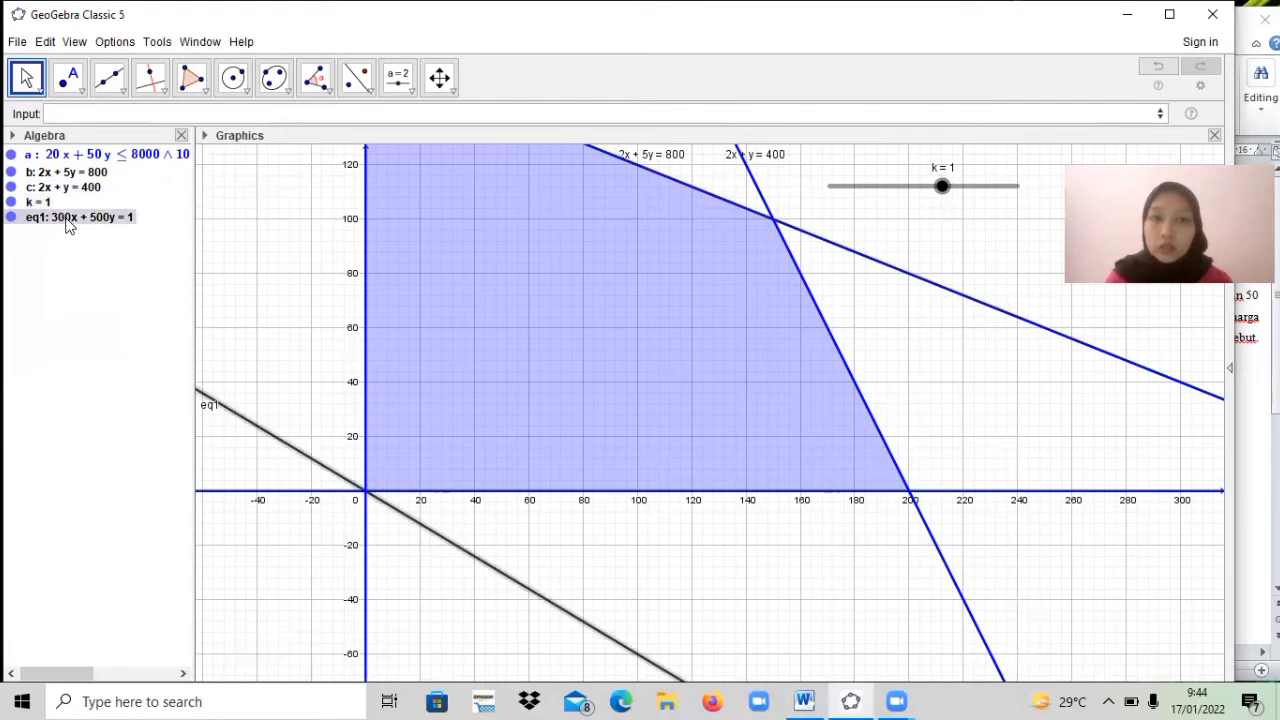
Set the minimum of the k slider's interval to 0.
{"action": "left_click", "coordinate": [36, 204]}
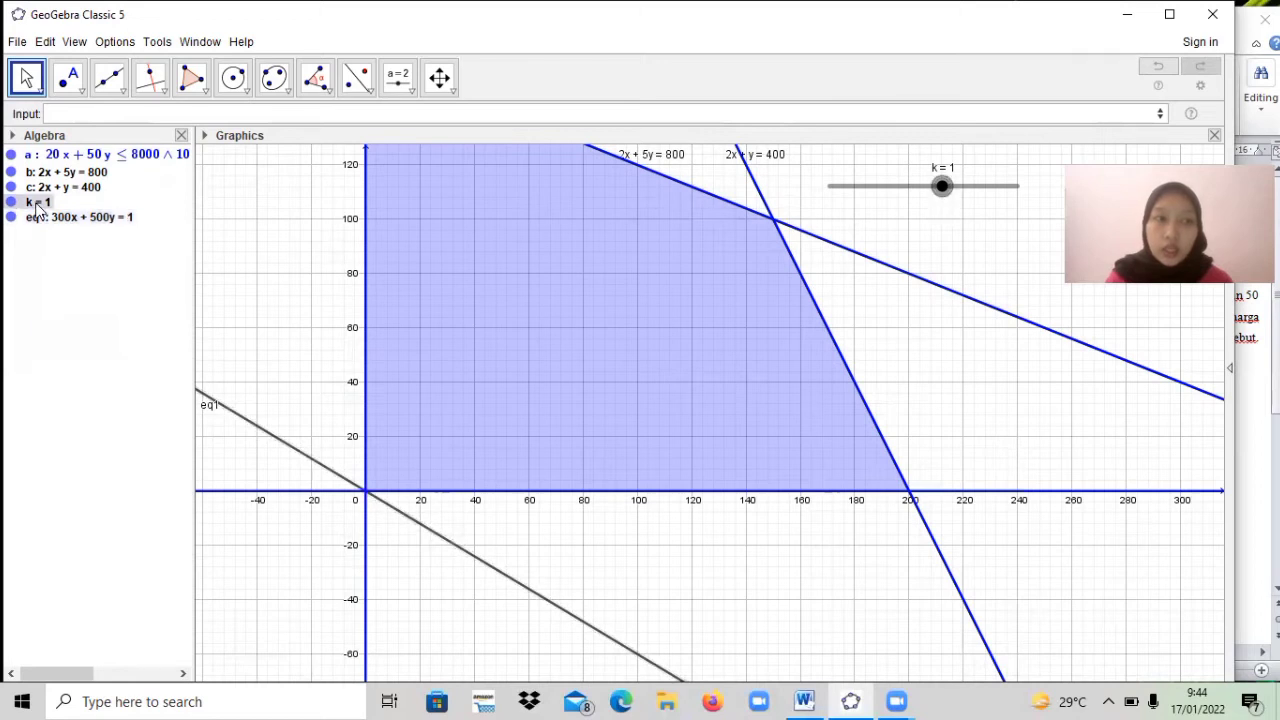
{"action": "right_click", "coordinate": [36, 205]}
{"action": "left_click", "coordinate": [86, 409]}
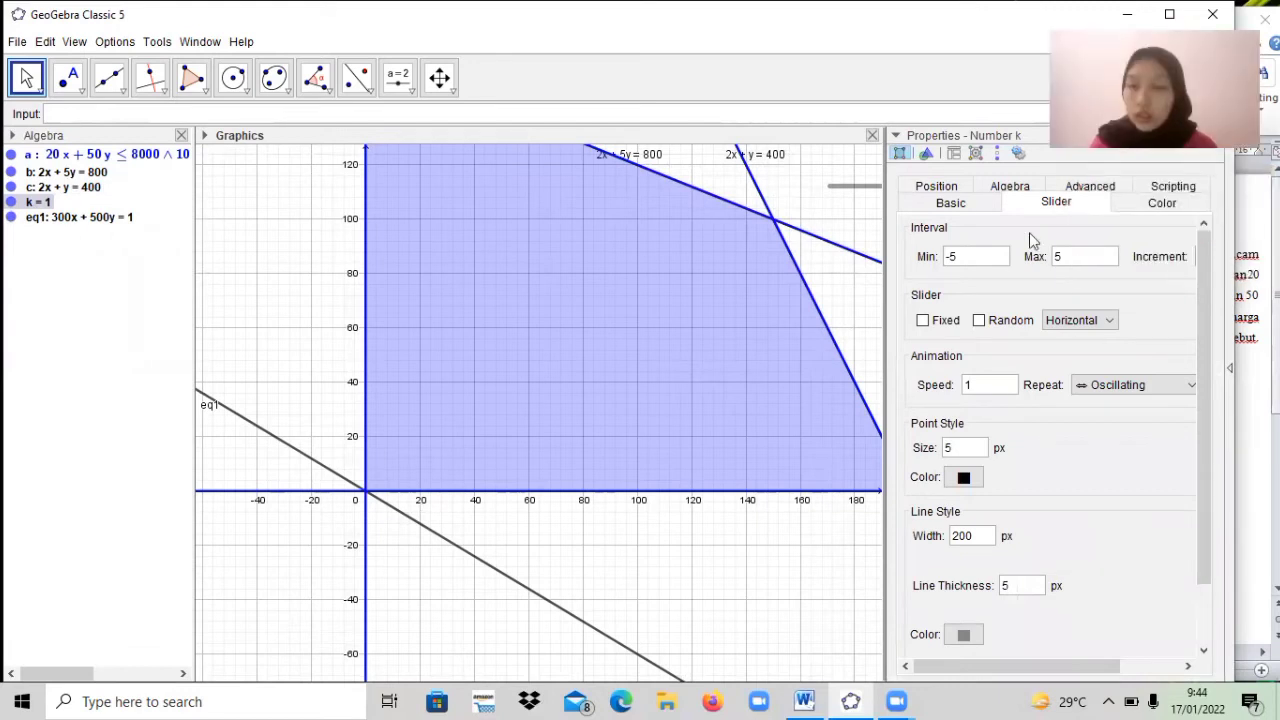
{"action": "left_click", "coordinate": [958, 256]}
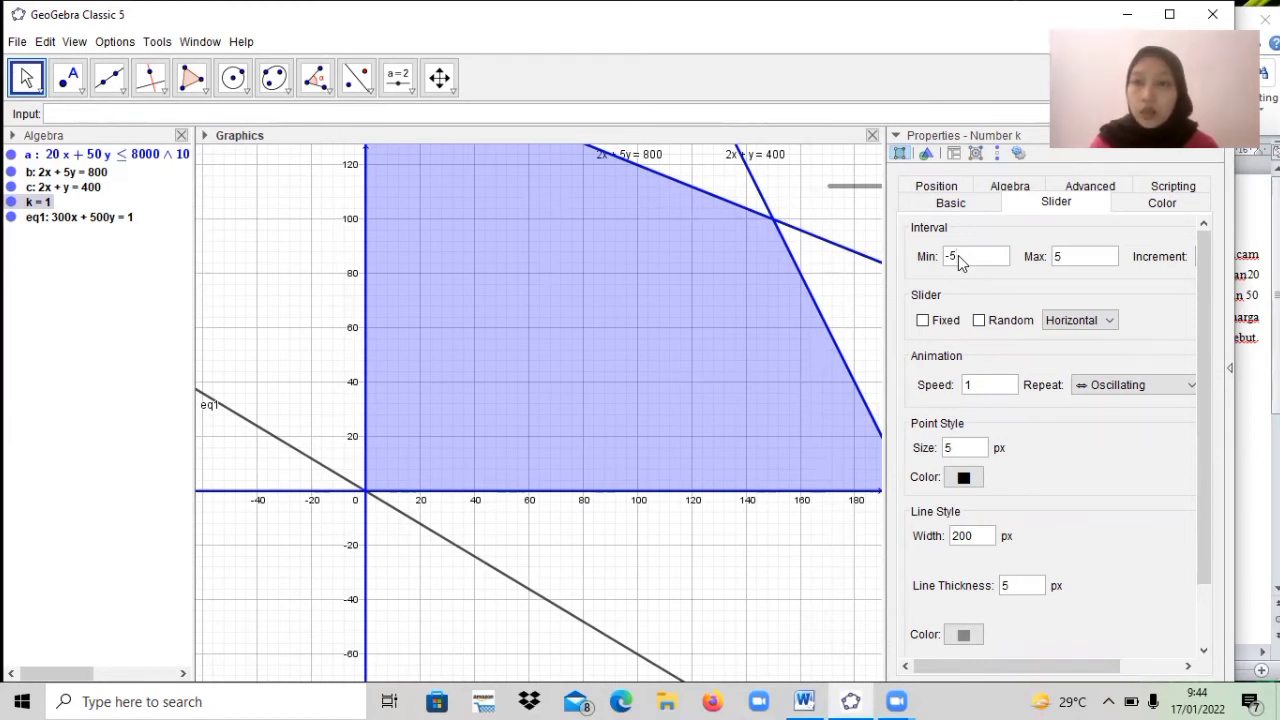
{"action": "key", "text": "BackSpace"}
{"action": "key", "text": "BackSpace"}
{"action": "type", "text": "0"}
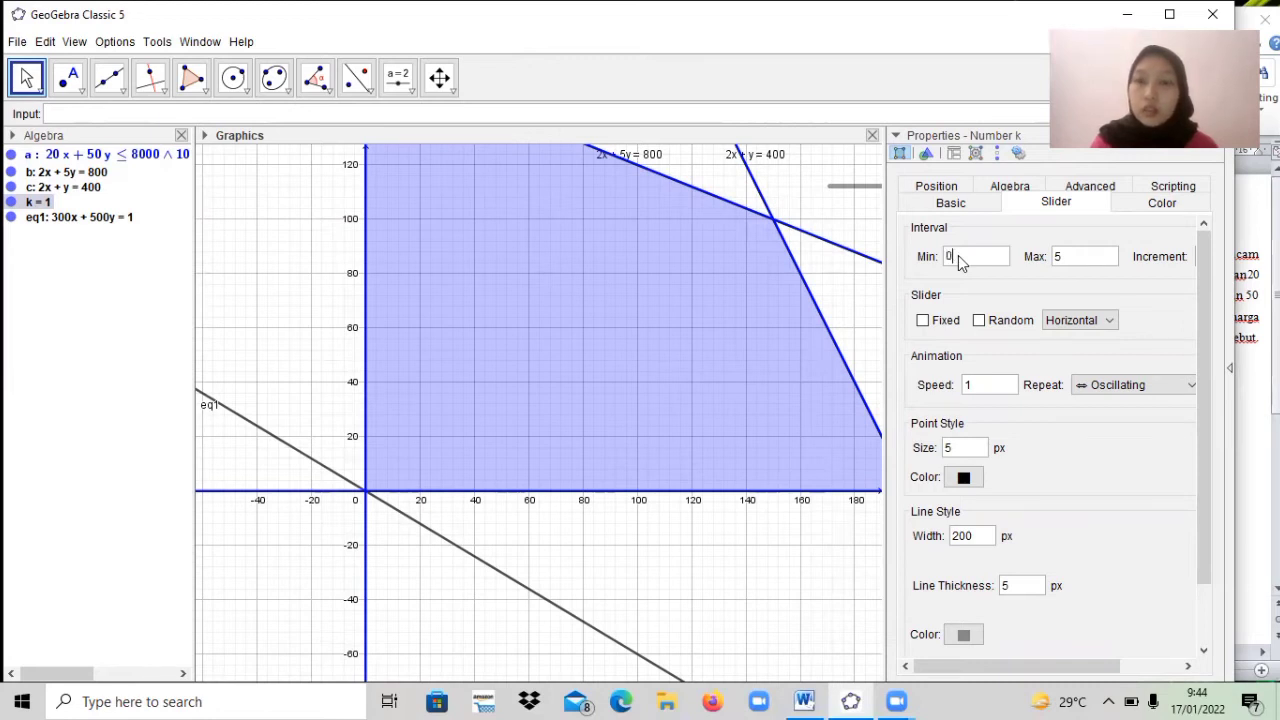
{"action": "key", "text": "Return"}
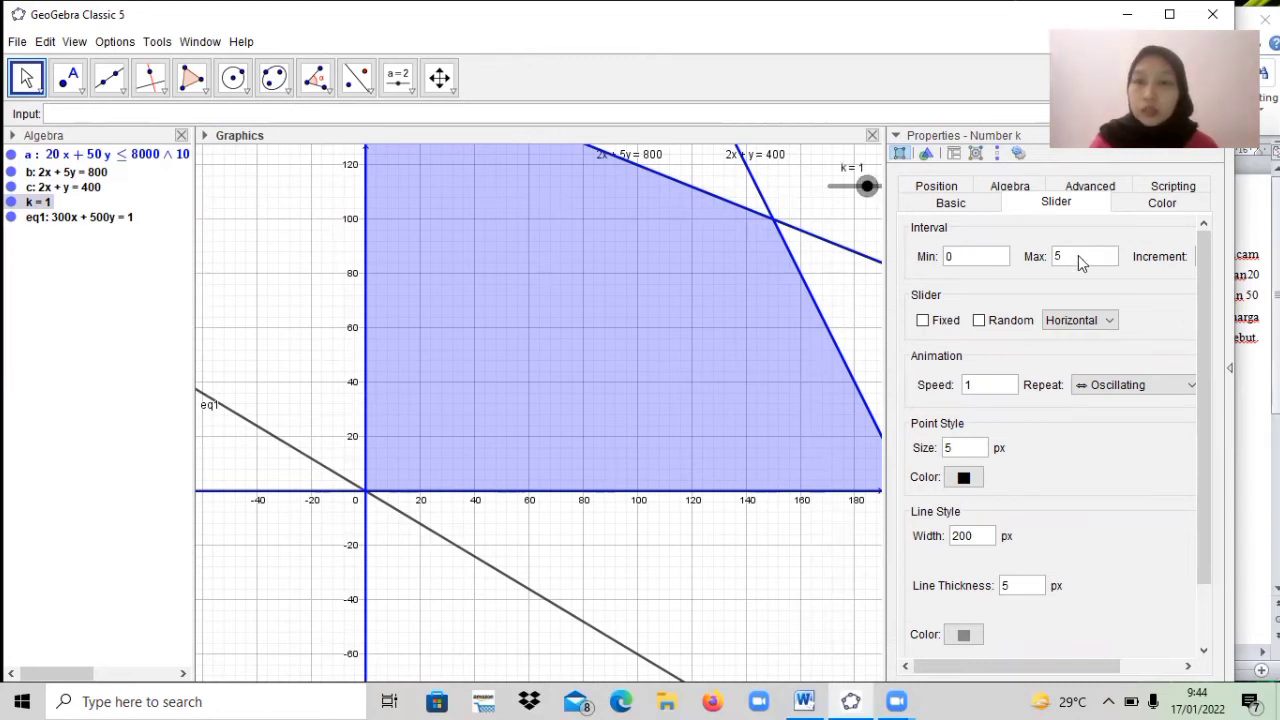
Set the maximum of the k slider's interval to 95000 and close its properties.
{"action": "left_click", "coordinate": [1078, 255]}
{"action": "key", "text": "BackSpace"}
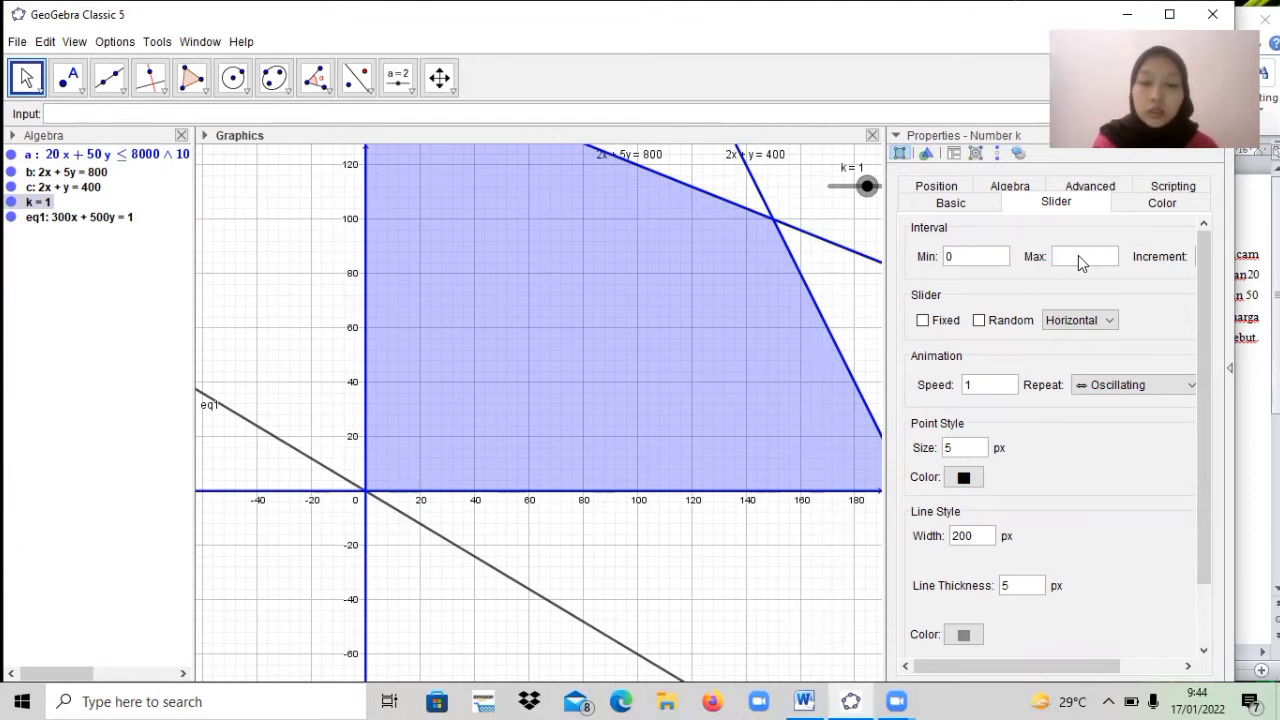
{"action": "type", "text": "95000"}
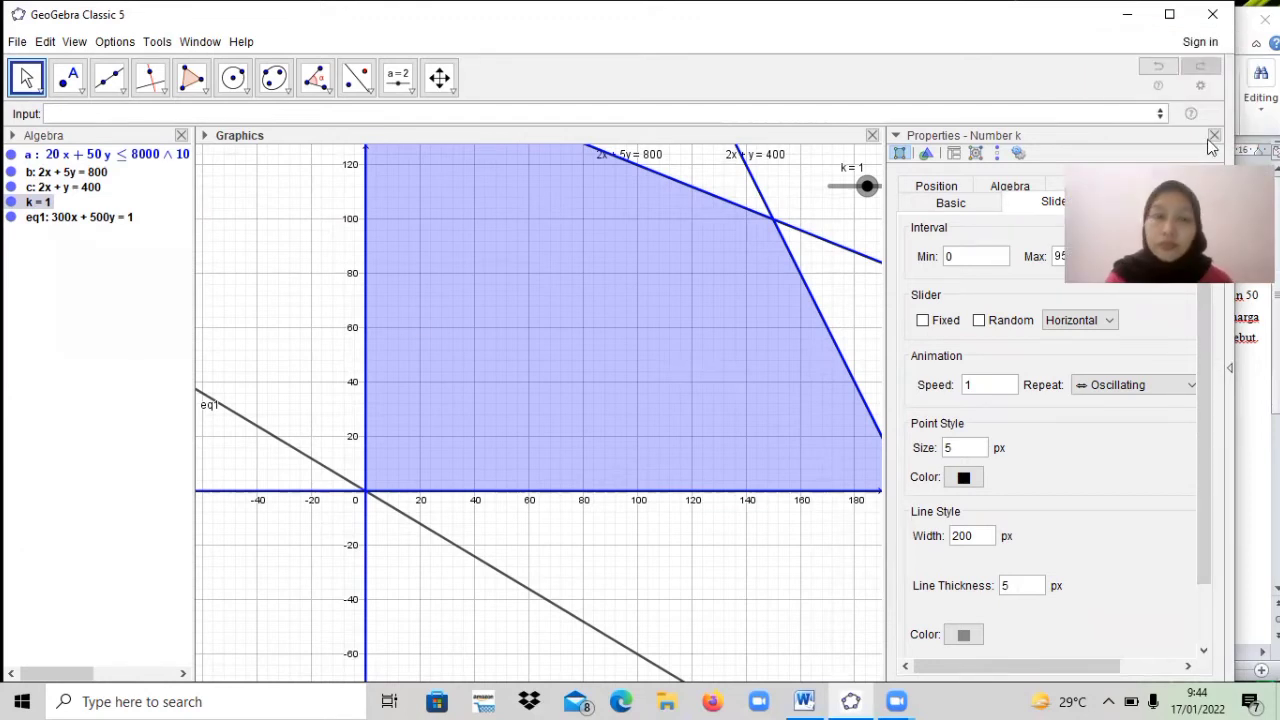
{"action": "key", "text": "Escape"}
Hide the label of the objective line 300x+500y=k and set k to 0 with its slider.
{"action": "left_click", "coordinate": [44, 221]}
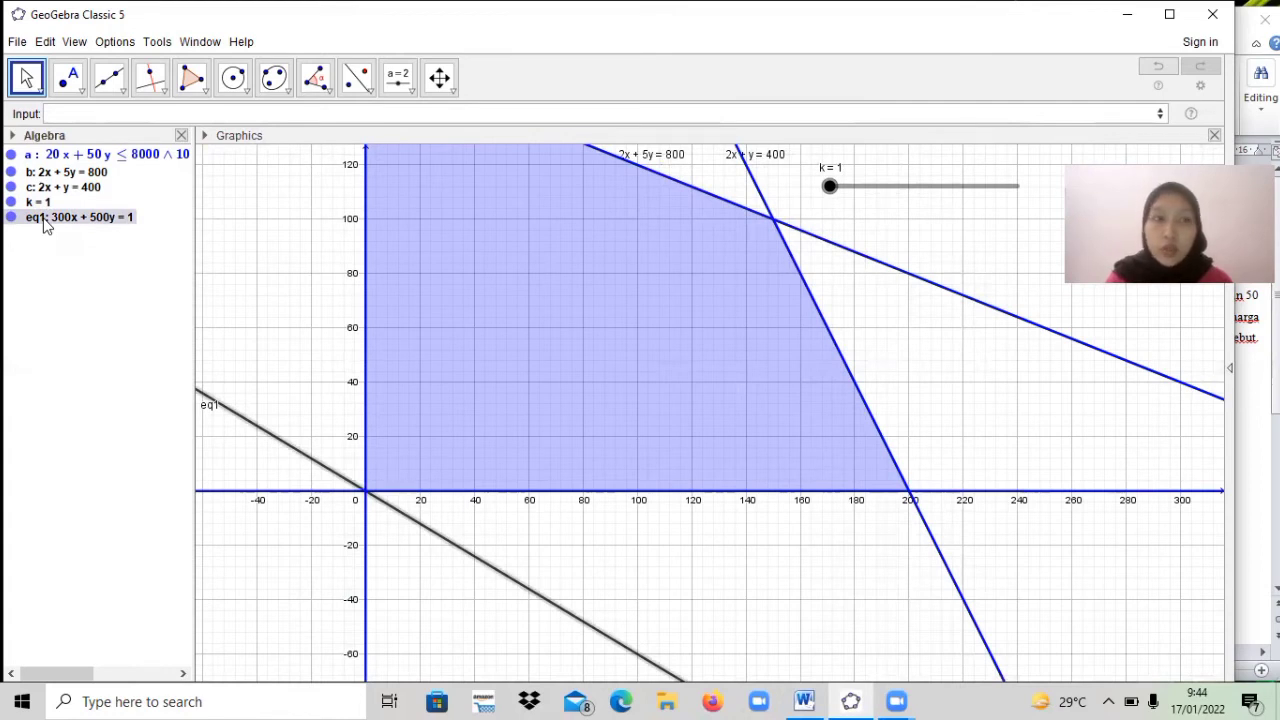
{"action": "right_click", "coordinate": [44, 226]}
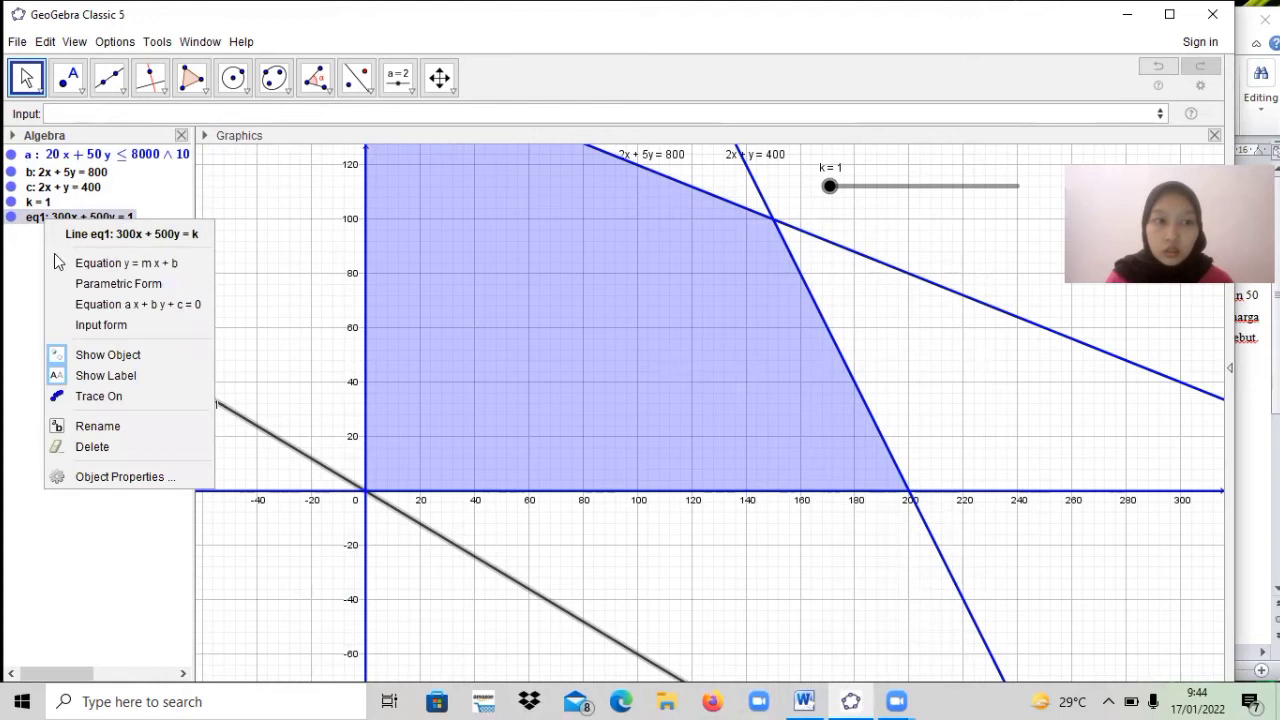
{"action": "left_click", "coordinate": [105, 477]}
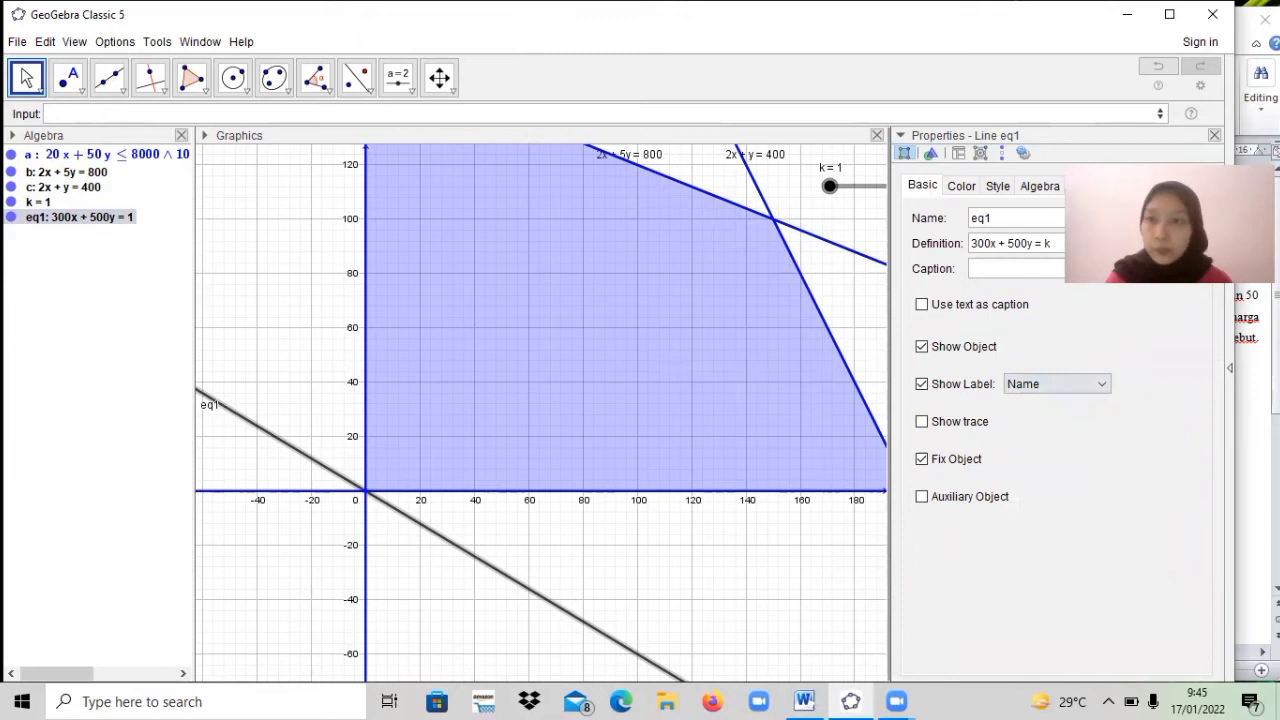
{"action": "left_click", "coordinate": [1214, 135]}
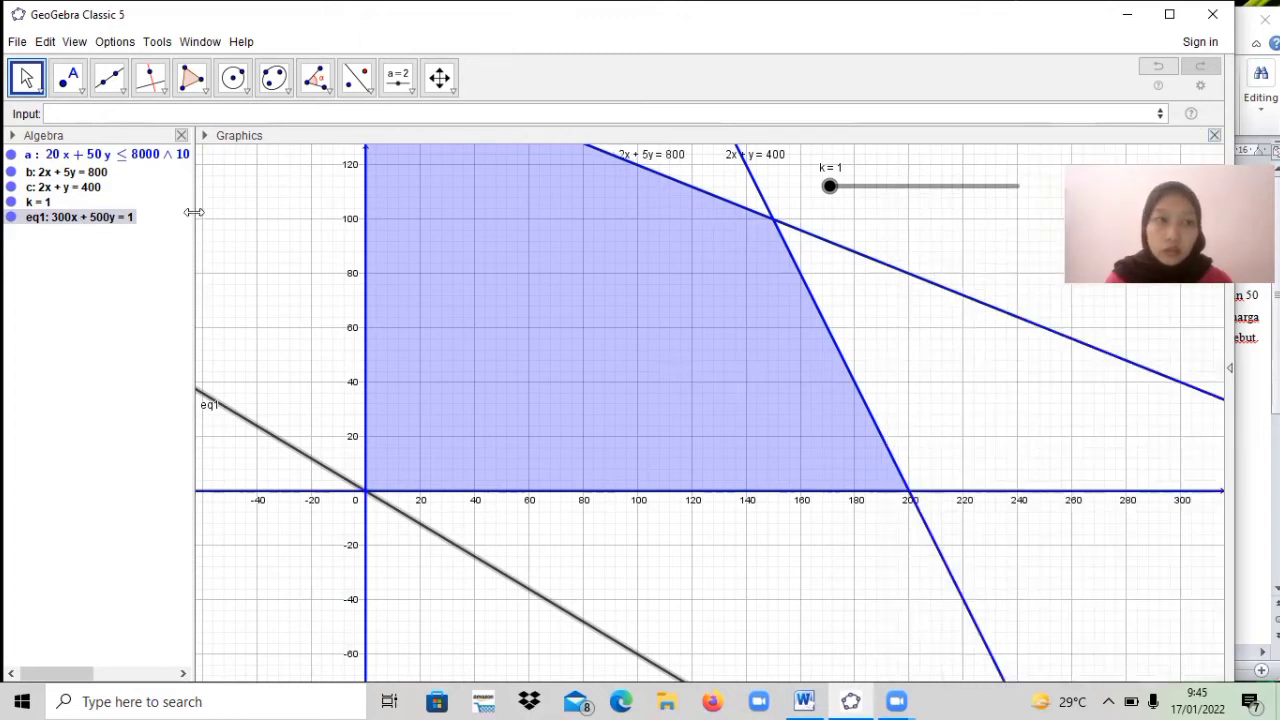
{"action": "right_click", "coordinate": [95, 220]}
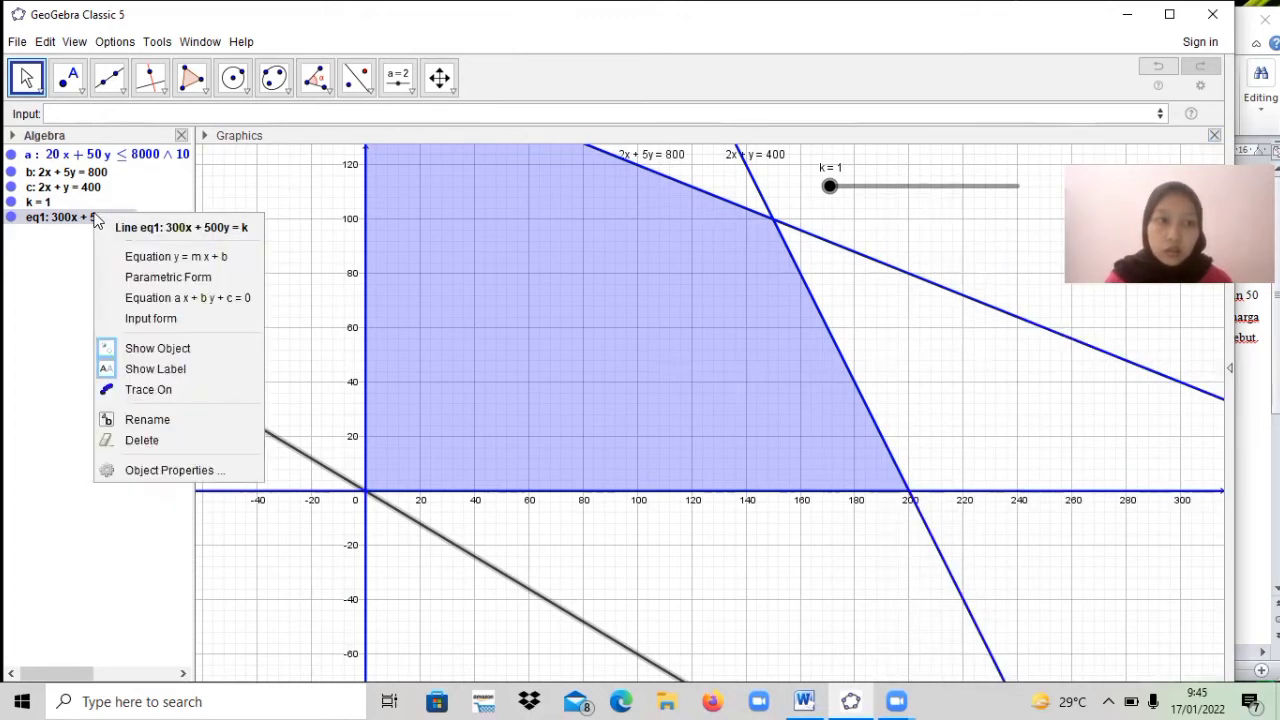
{"action": "left_click", "coordinate": [146, 370]}
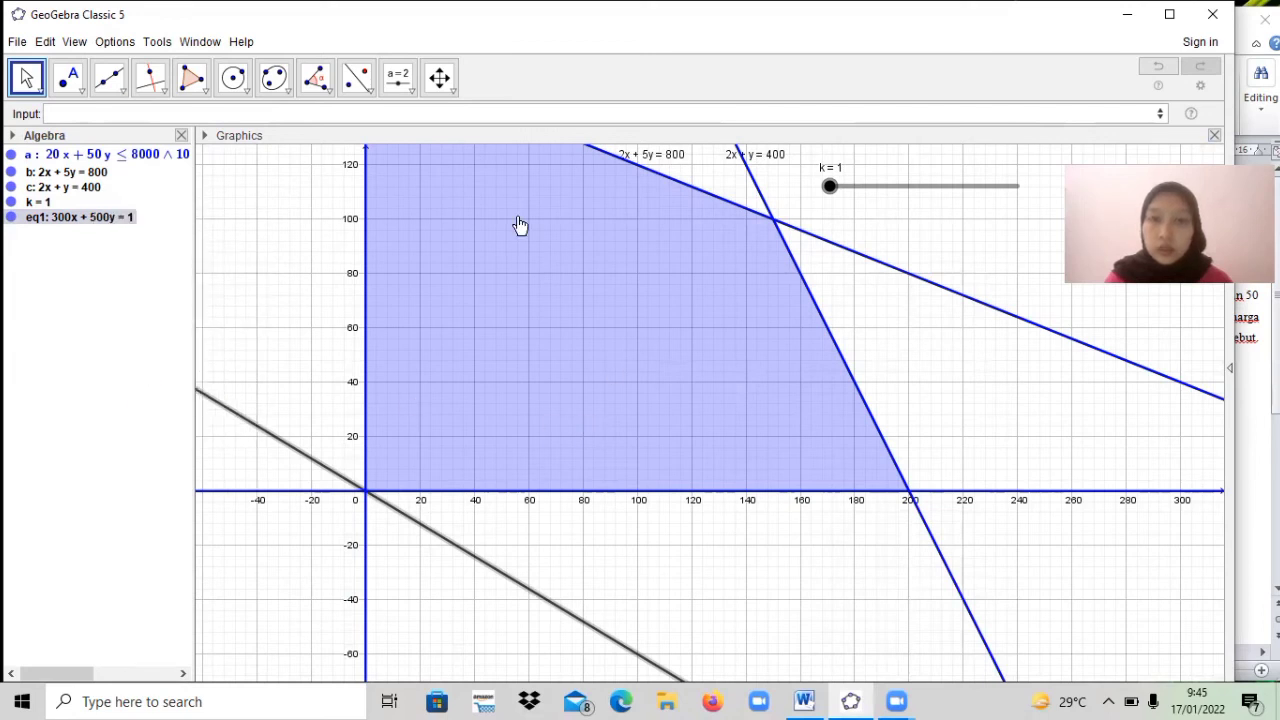
{"action": "left_click_drag", "start_coordinate": [829, 193], "coordinate": [780, 195]}
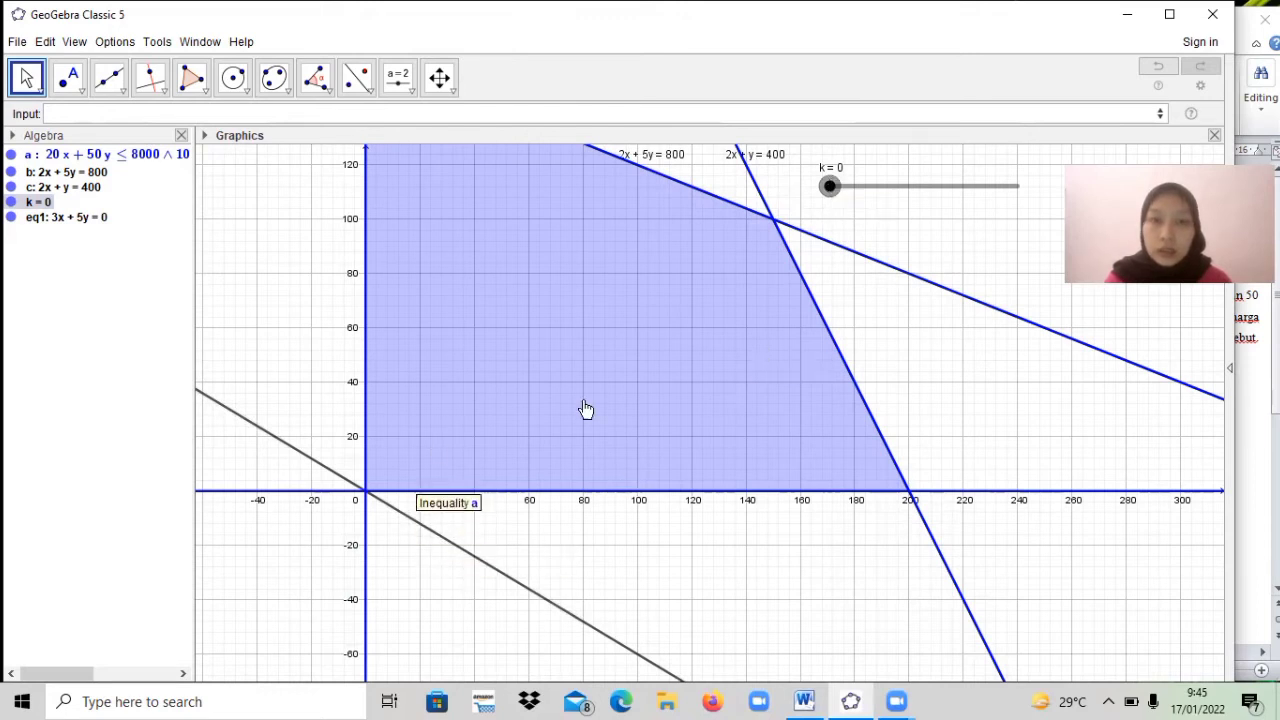
Mark the feasible region's four corners with Intersect, using the lines 2x+5y=800 and 2x+y=400 and both axes.
{"action": "left_click_drag", "start_coordinate": [1049, 426], "coordinate": [1029, 556]}
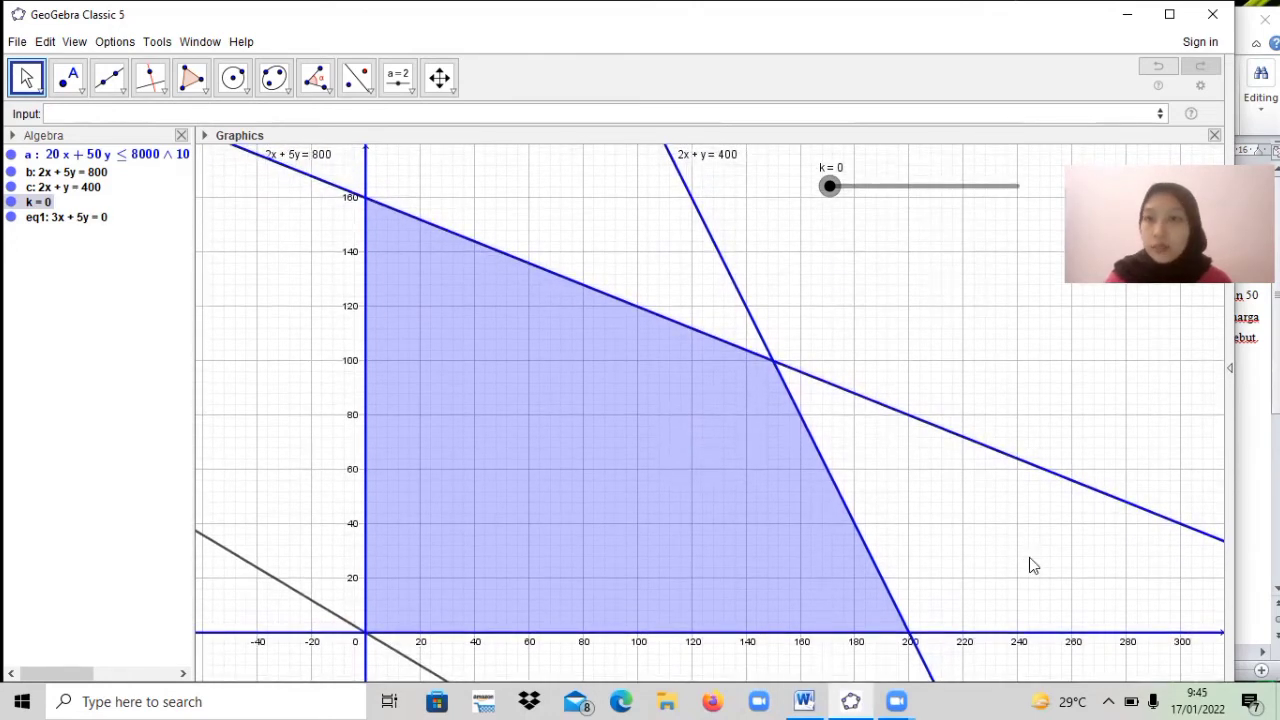
{"action": "left_click", "coordinate": [84, 92]}
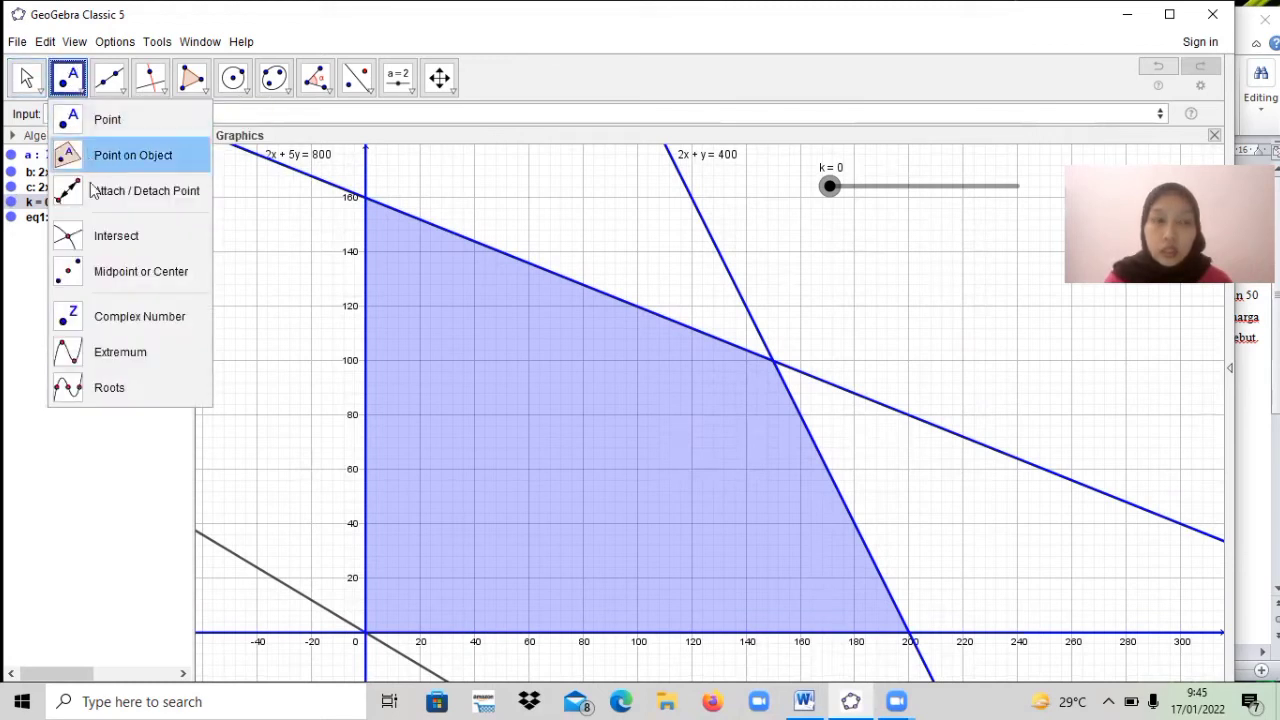
{"action": "left_click", "coordinate": [105, 238]}
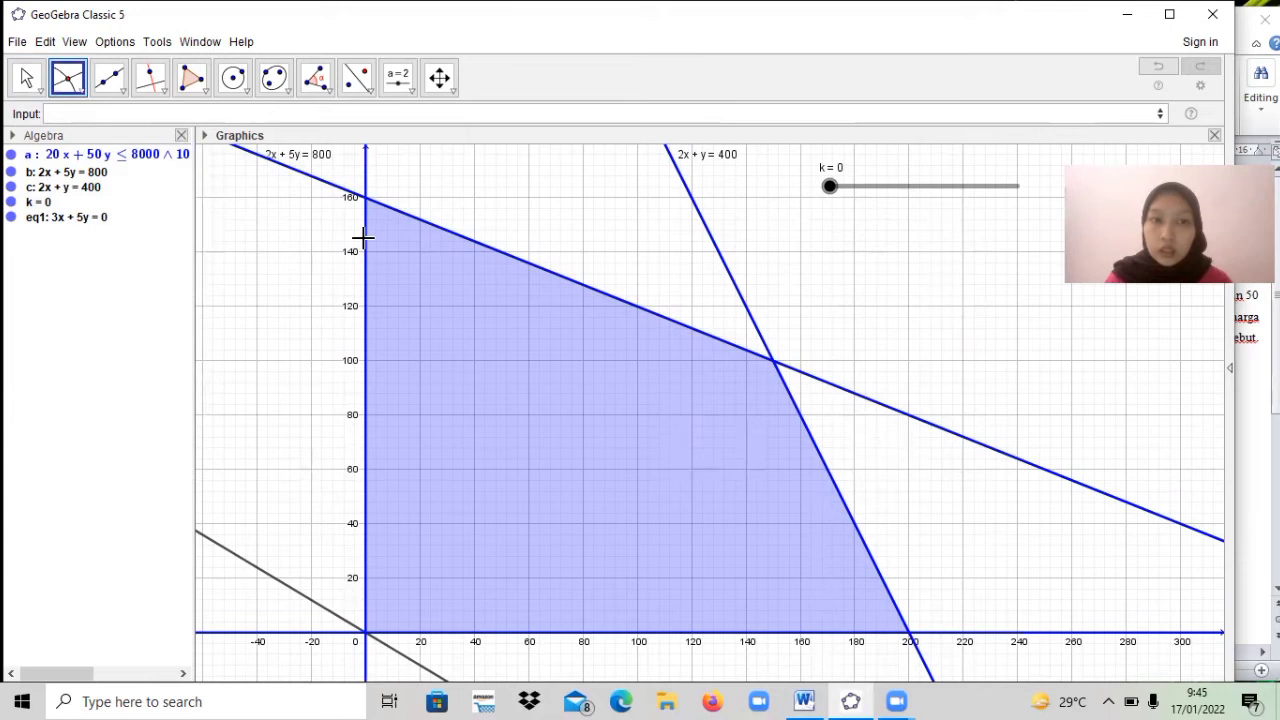
{"action": "left_click", "coordinate": [411, 217]}
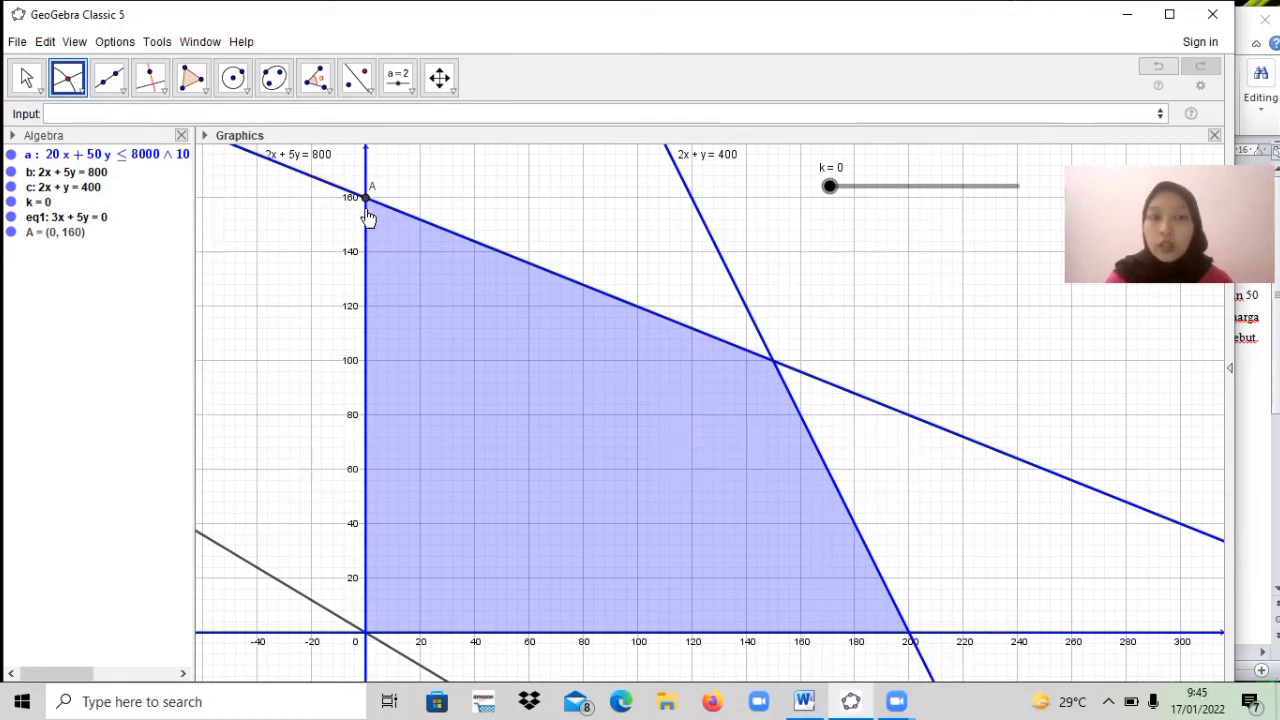
{"action": "left_click", "coordinate": [735, 292]}
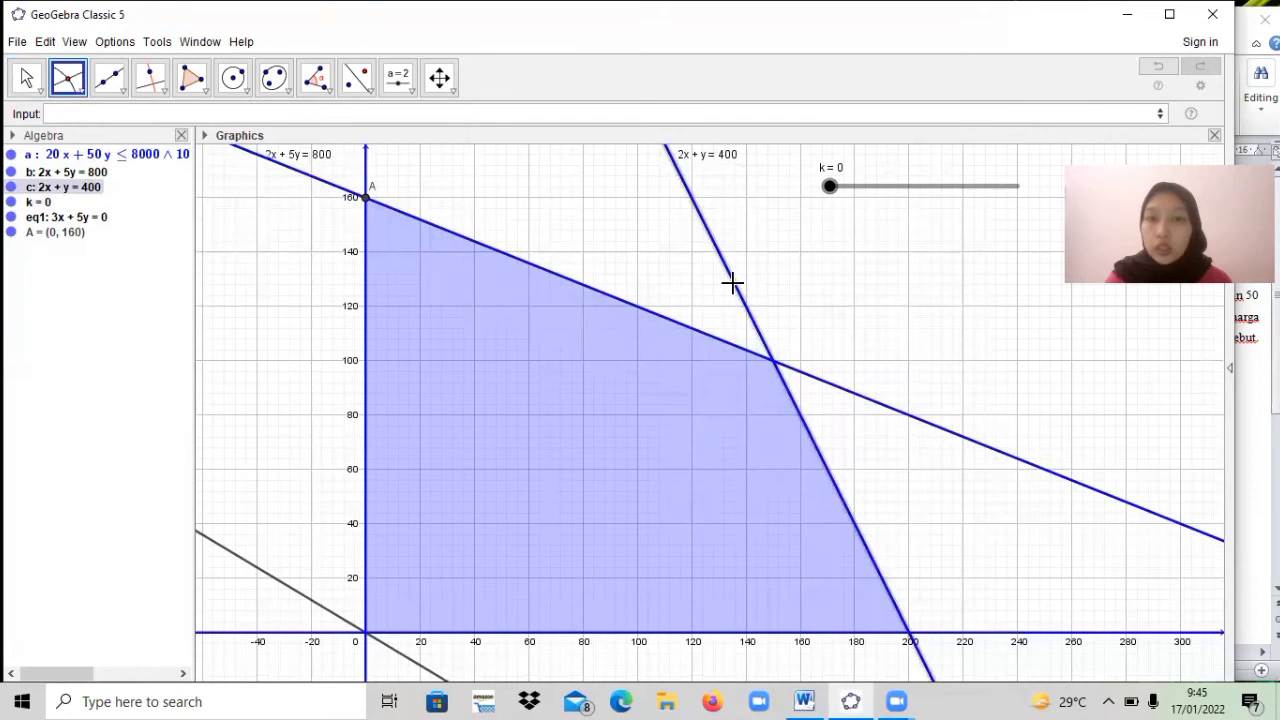
{"action": "left_click", "coordinate": [670, 319]}
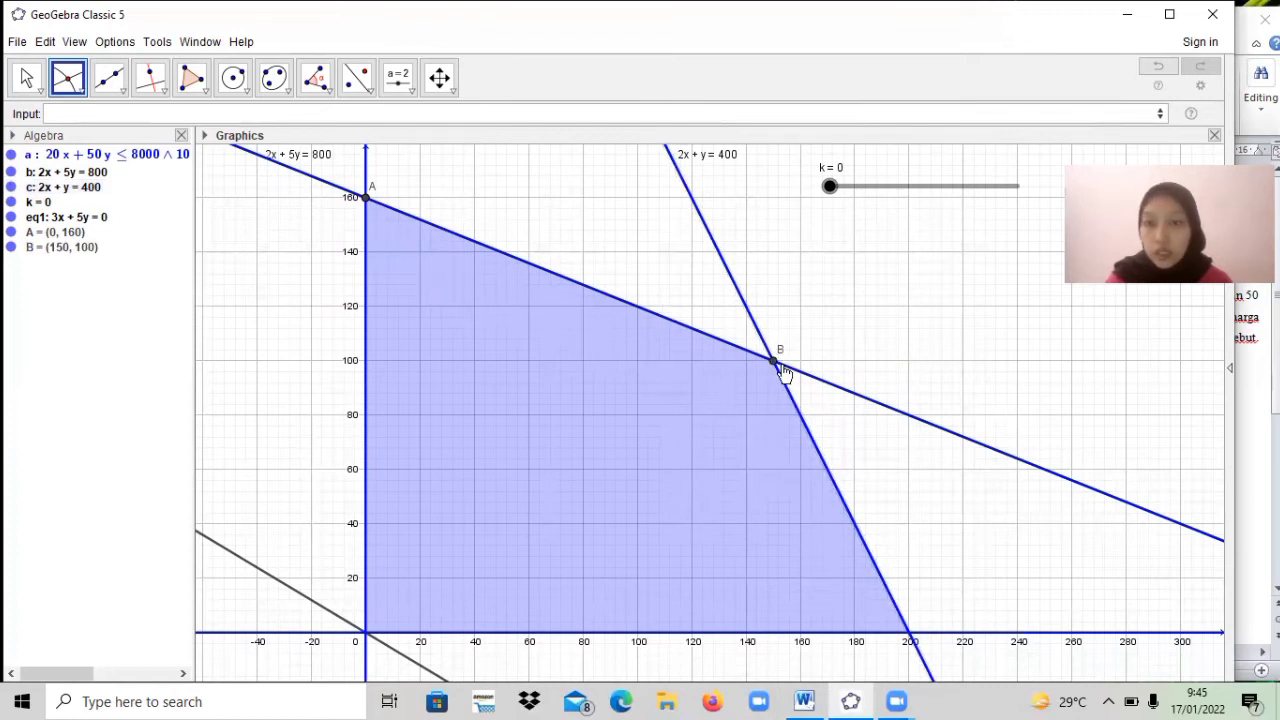
{"action": "left_click", "coordinate": [890, 594]}
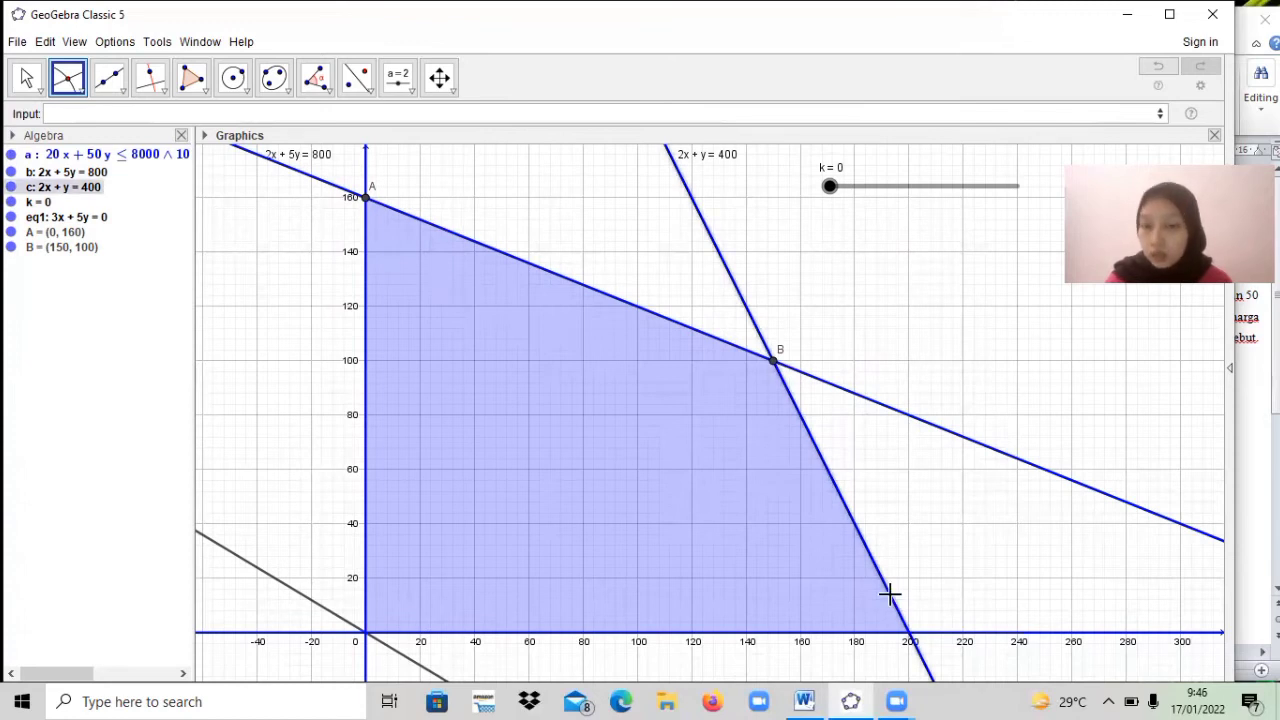
{"action": "left_click", "coordinate": [872, 641]}
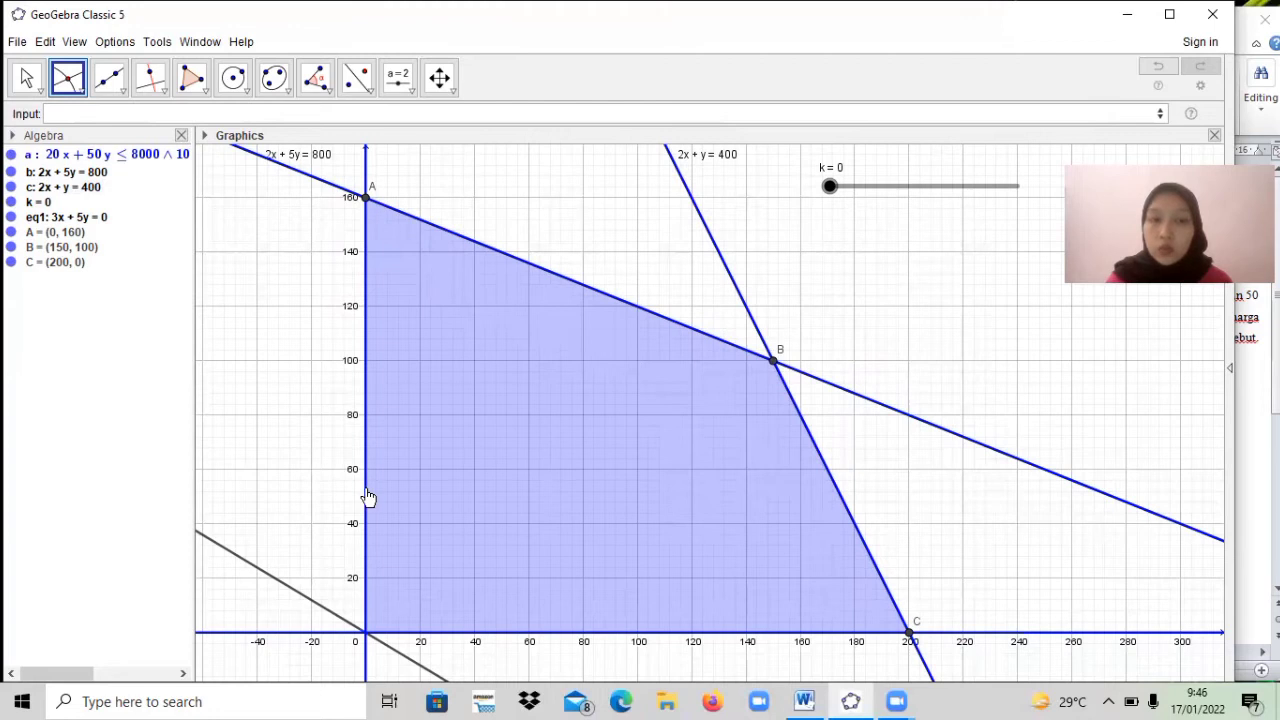
{"action": "left_click", "coordinate": [423, 634]}
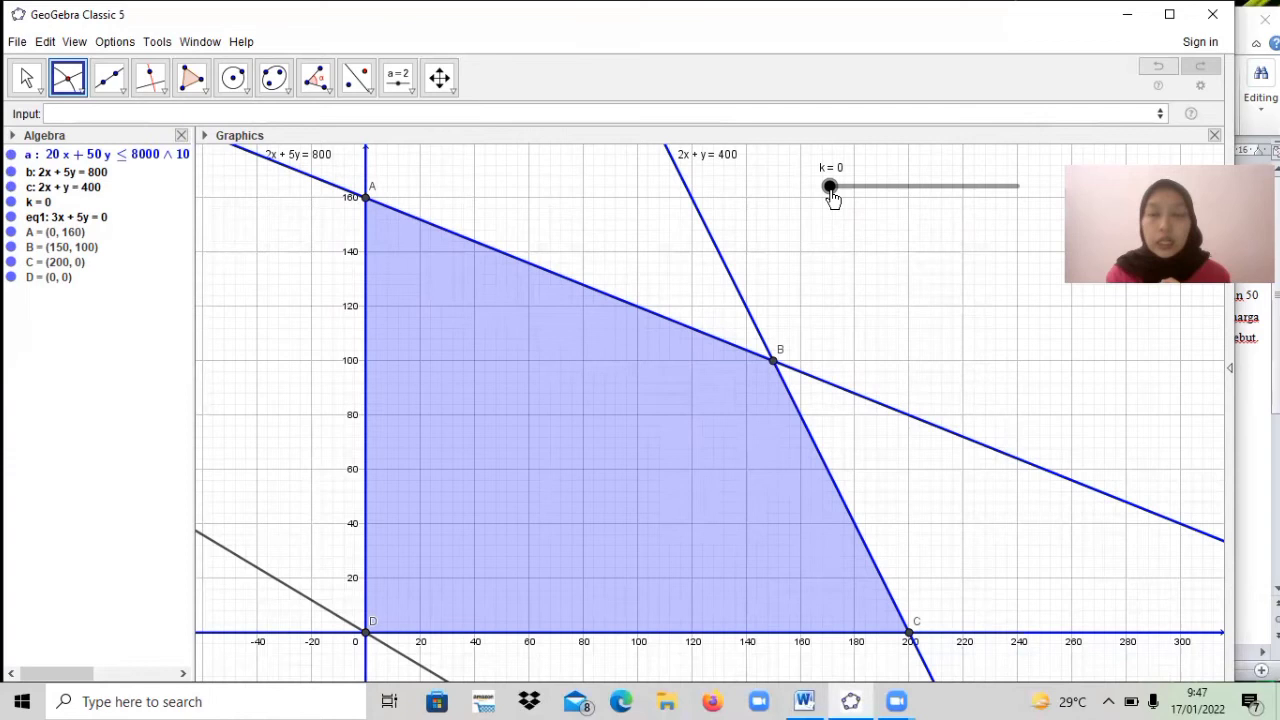
Try k at 38500, return it to 0, and sweep it to 95000 so the objective line reaches corner B.
{"action": "left_click_drag", "start_coordinate": [833, 198], "coordinate": [906, 218]}
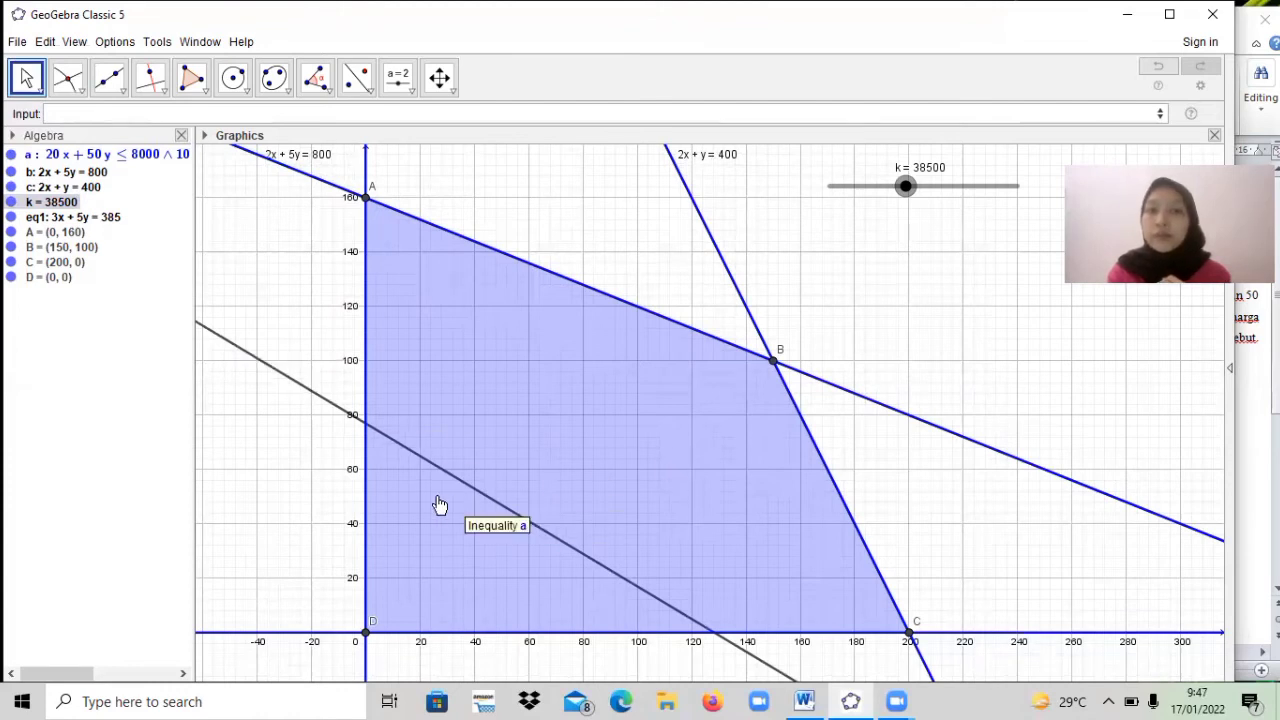
{"action": "left_click_drag", "start_coordinate": [905, 190], "coordinate": [690, 276]}
{"action": "left_click_drag", "start_coordinate": [830, 186], "coordinate": [746, 196]}
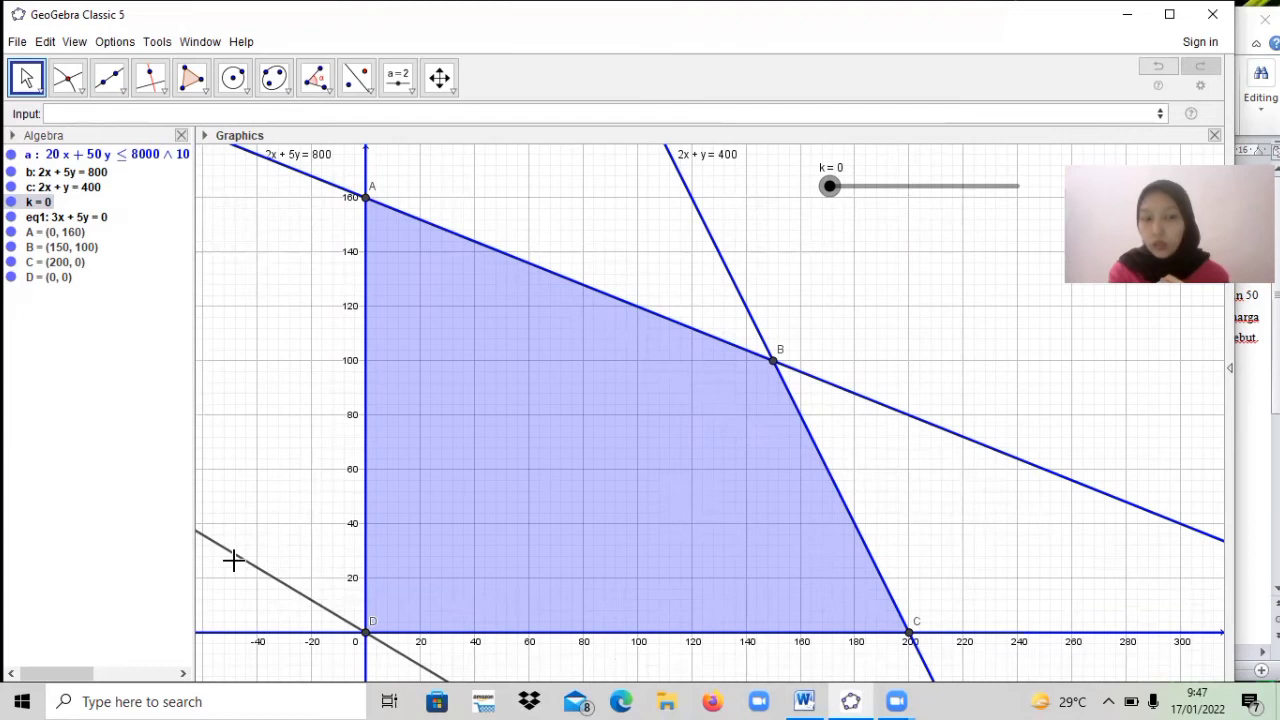
{"action": "mouse_move", "coordinate": [241, 563]}
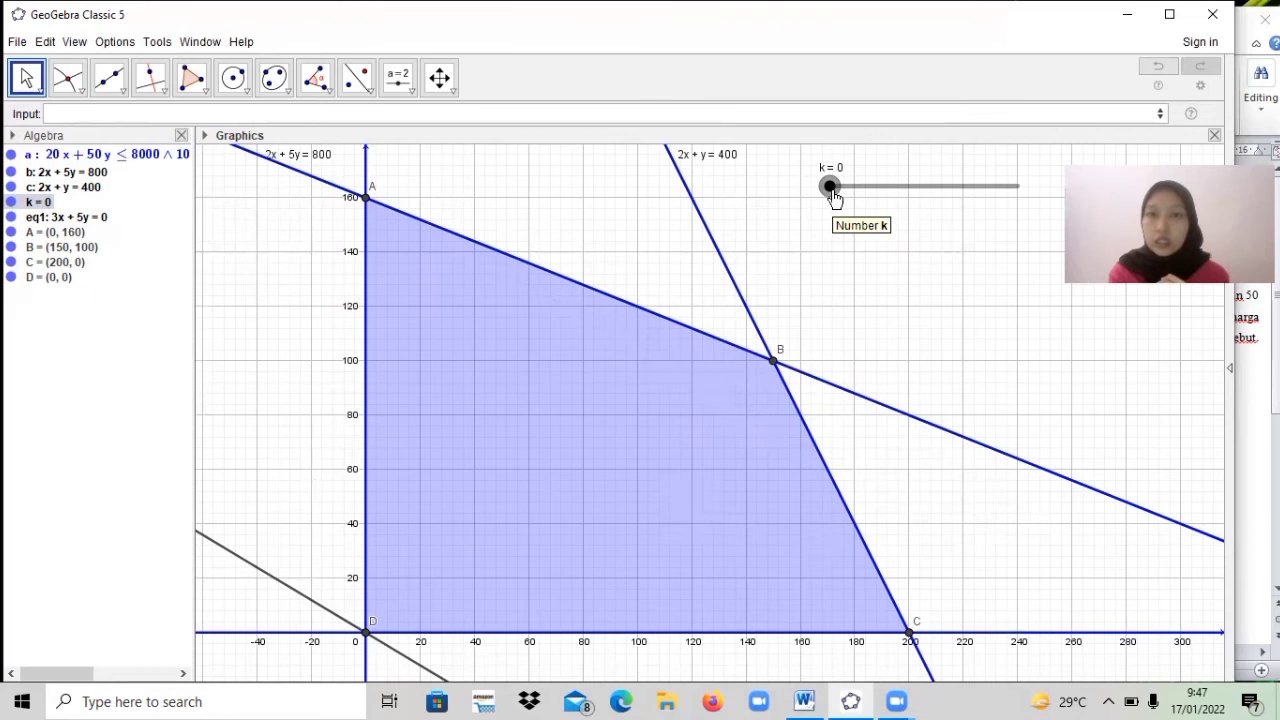
{"action": "left_click_drag", "start_coordinate": [830, 187], "coordinate": [1017, 187]}
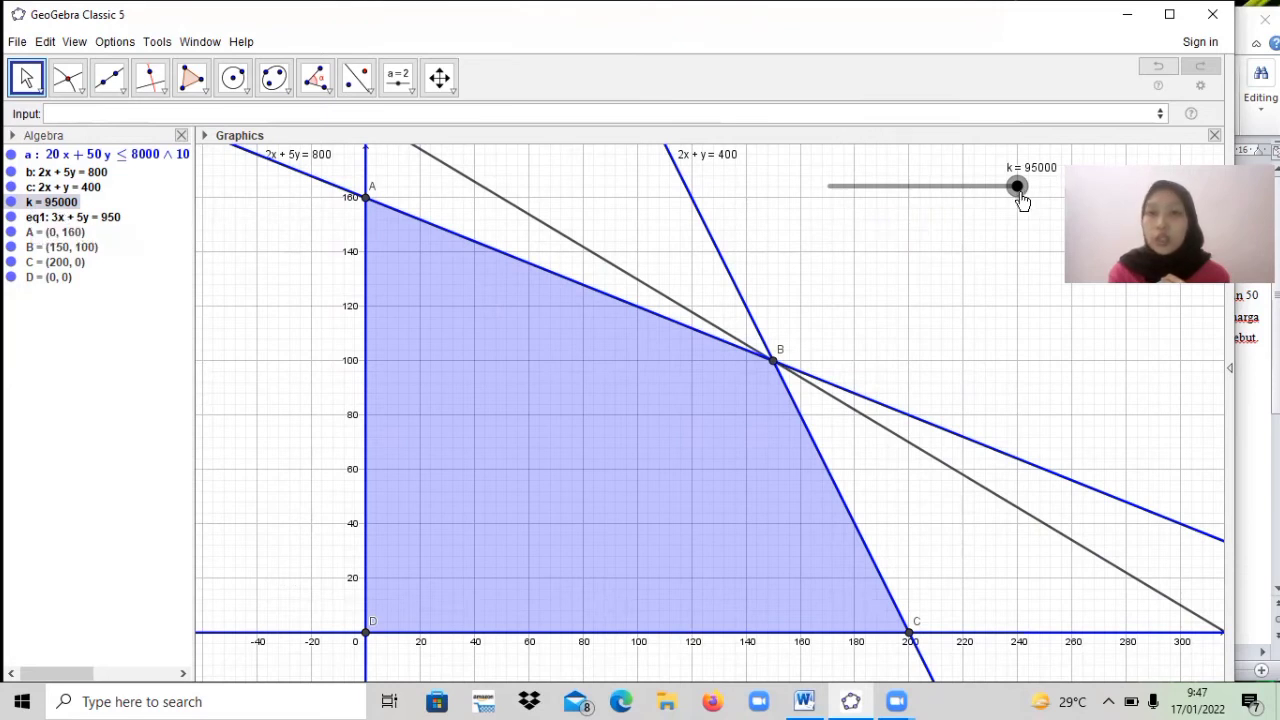
Lower k to 80300 to examine the objective value where the line passes through corner A.
{"action": "left_click_drag", "start_coordinate": [1018, 190], "coordinate": [991, 188]}
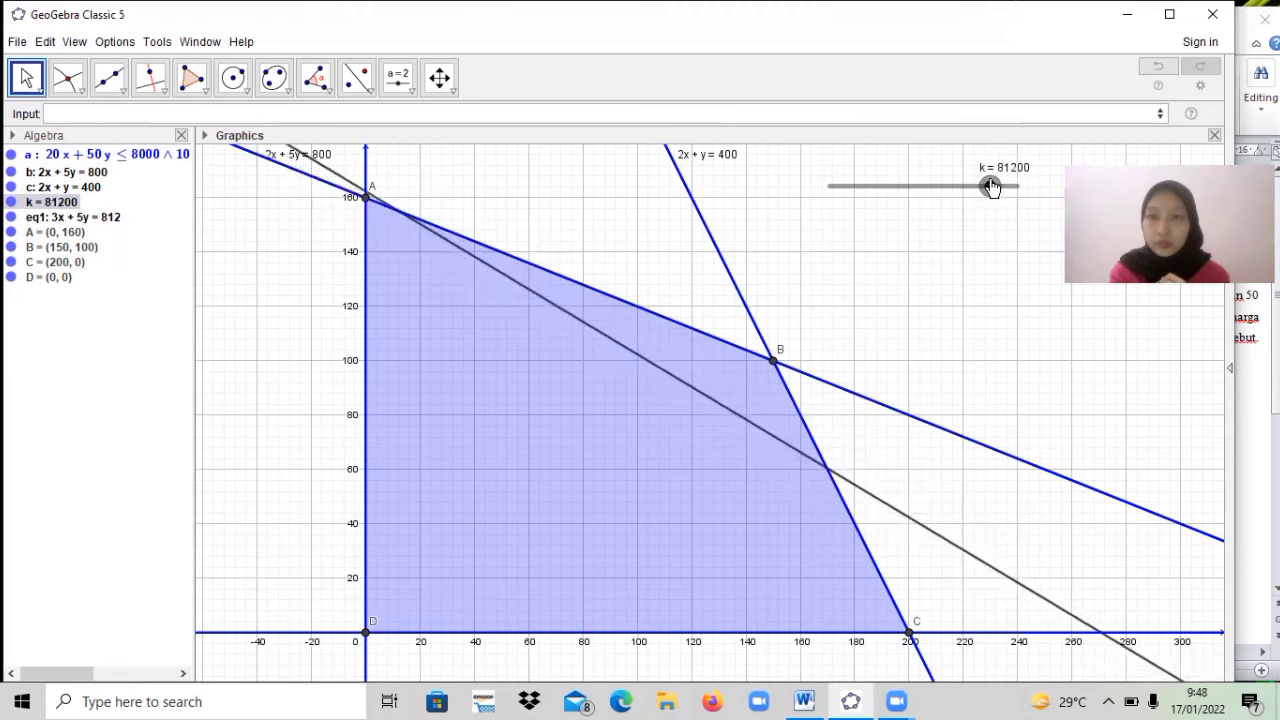
{"action": "left_click_drag", "start_coordinate": [988, 187], "coordinate": [989, 185]}
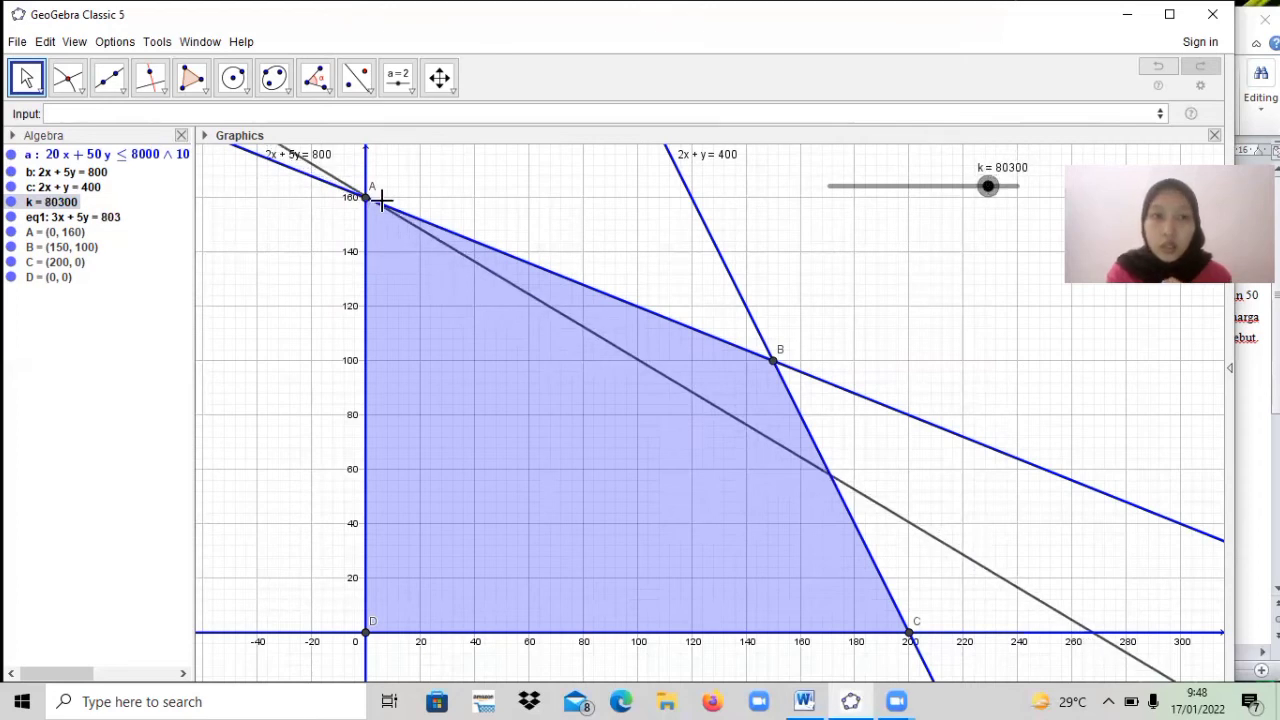
{"action": "mouse_move", "coordinate": [363, 200]}
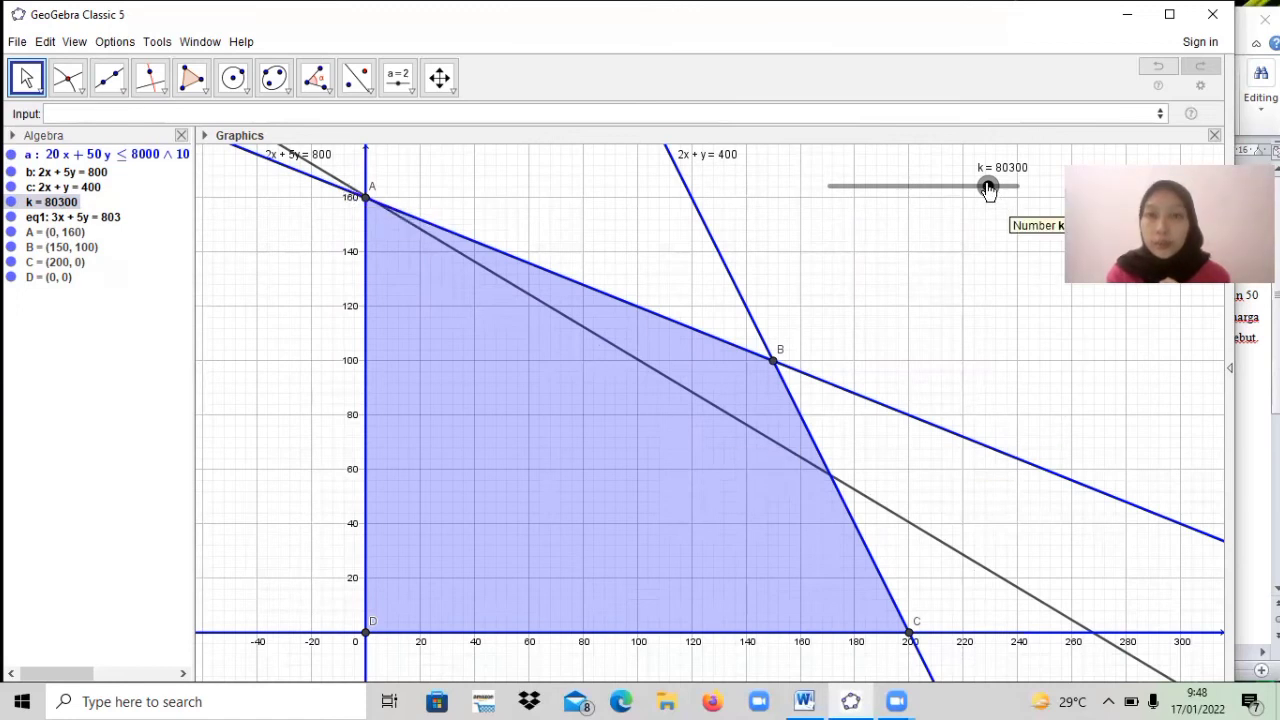
Lower k to 60300 to examine the objective value where the line passes through corner C.
{"action": "left_click", "coordinate": [988, 189]}
{"action": "left_click_drag", "start_coordinate": [988, 189], "coordinate": [950, 221]}
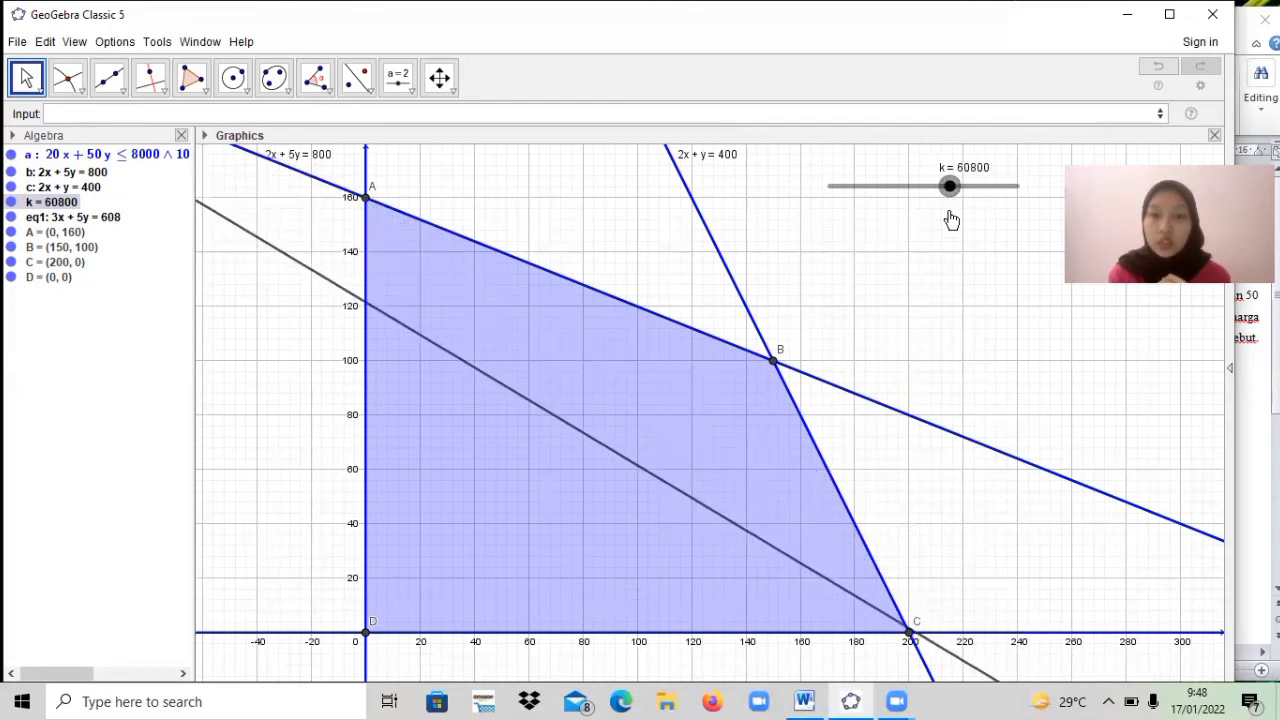
{"action": "left_click_drag", "start_coordinate": [951, 220], "coordinate": [951, 220]}
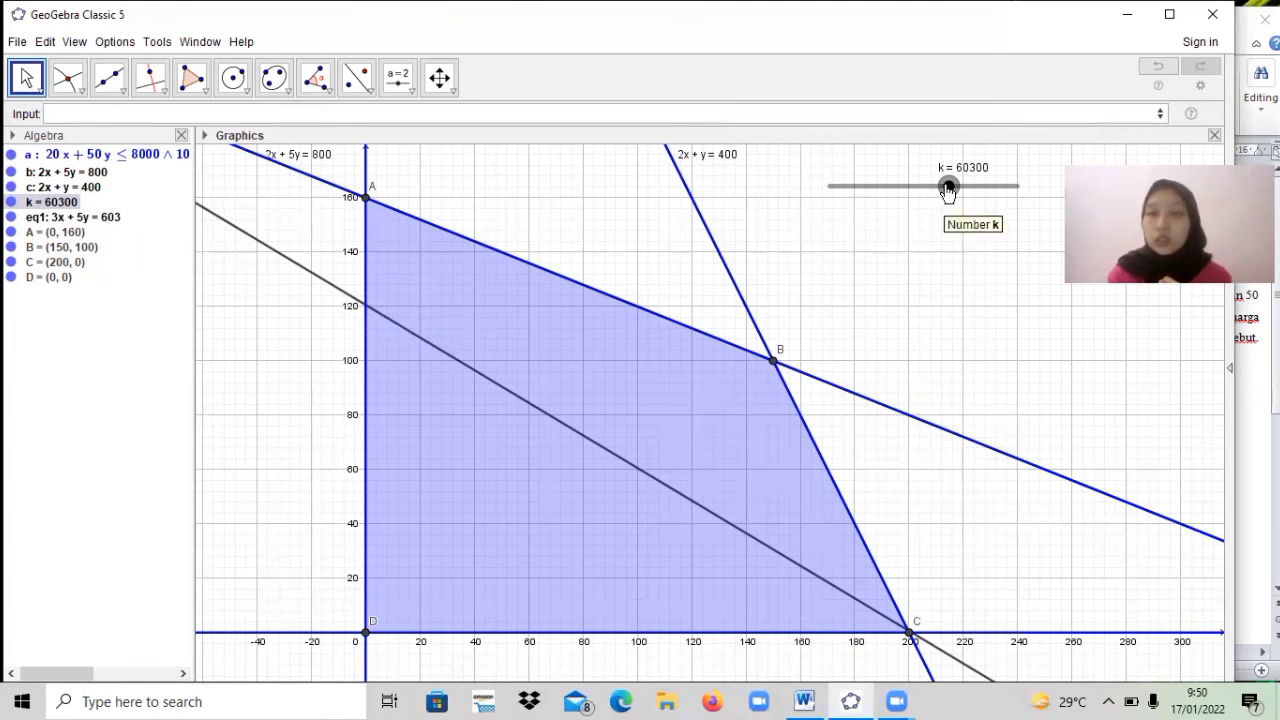
Set k to 95000 so the objective line passes through corner B.
{"action": "left_click_drag", "start_coordinate": [948, 187], "coordinate": [1017, 186]}
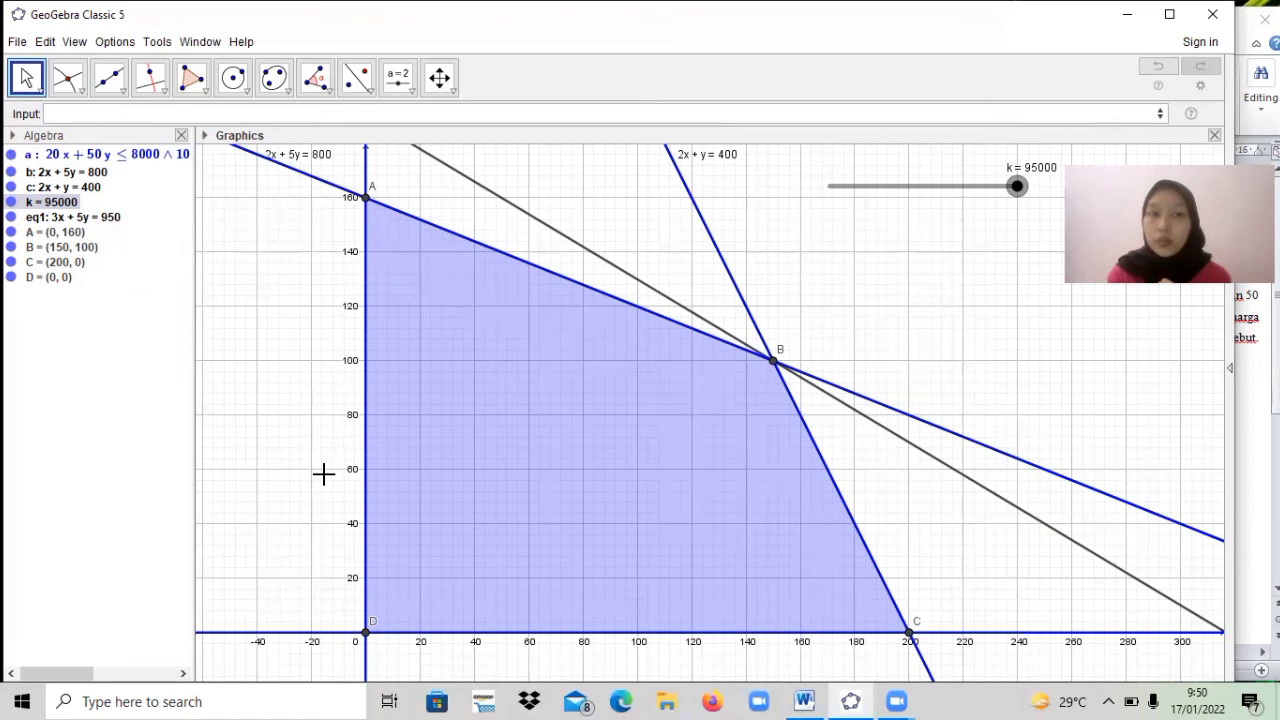
{"action": "left_click_drag", "start_coordinate": [323, 474], "coordinate": [240, 476]}
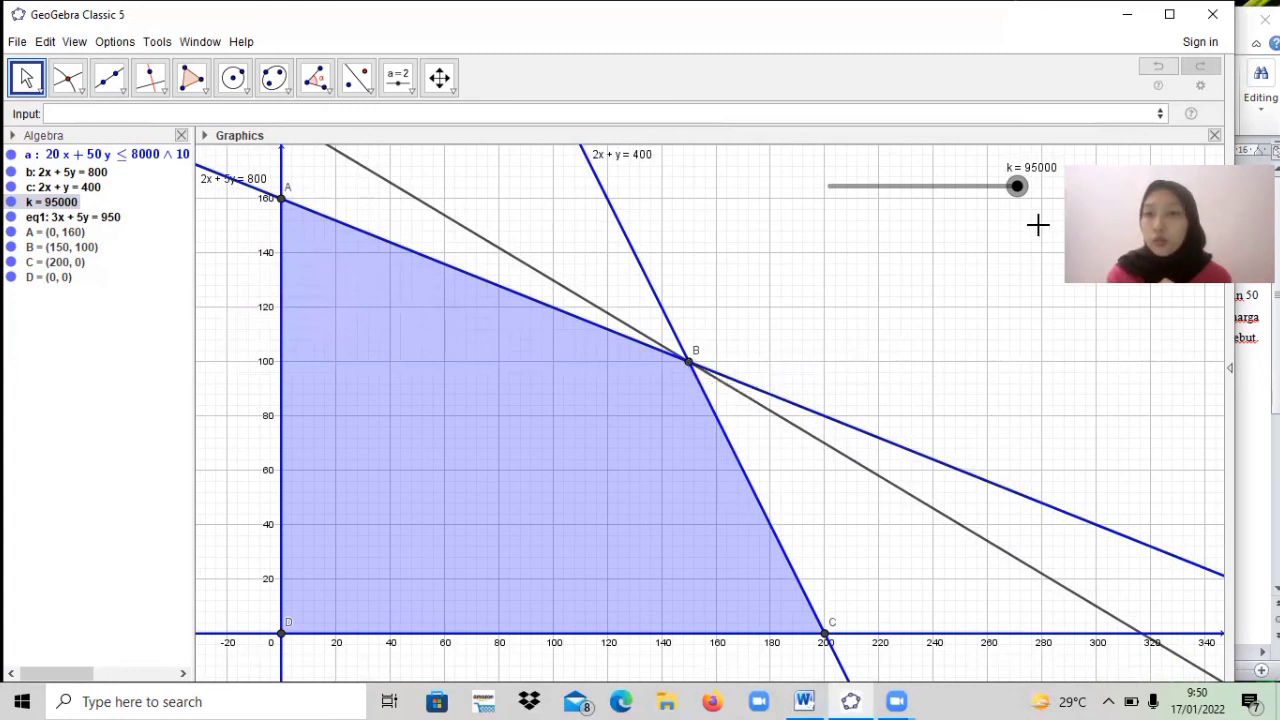
Compare the coordinates of corner B and the value of k with the cake-maker problem in the Word document.
{"action": "left_click", "coordinate": [1250, 360]}
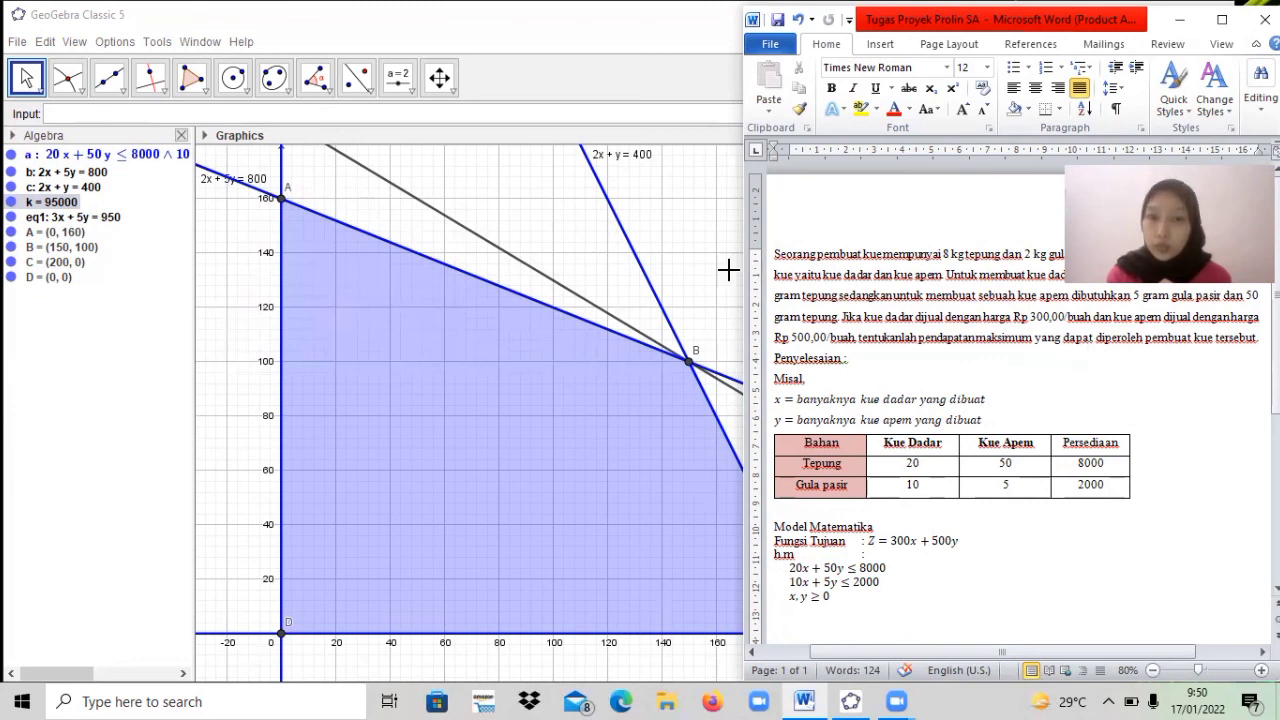
{"action": "left_click", "coordinate": [699, 285]}
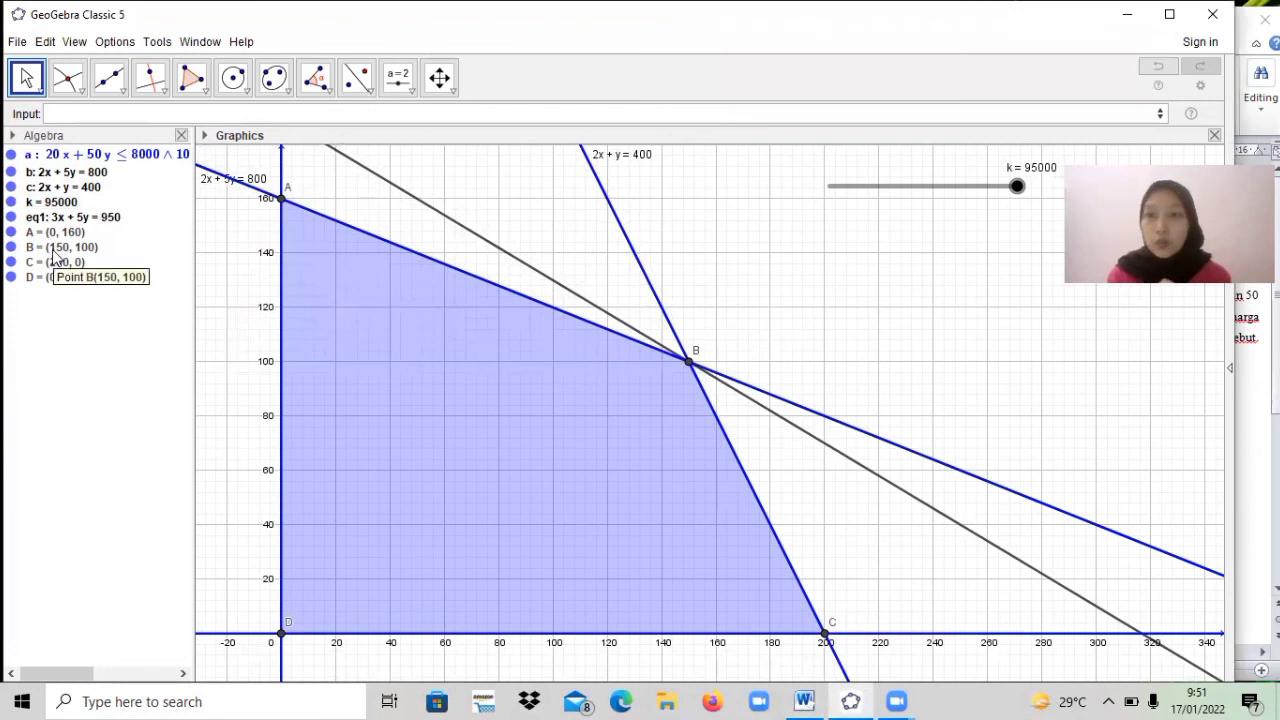
{"action": "left_click", "coordinate": [1241, 446]}
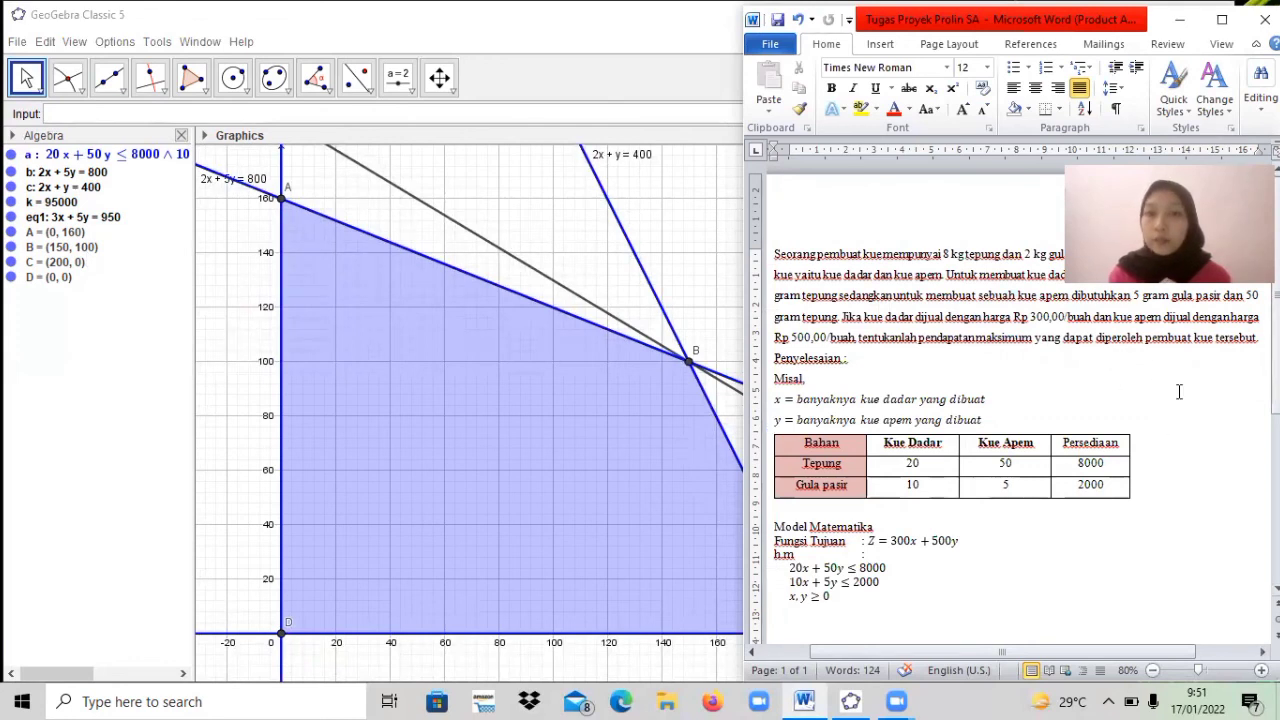
{"action": "left_click", "coordinate": [678, 210]}
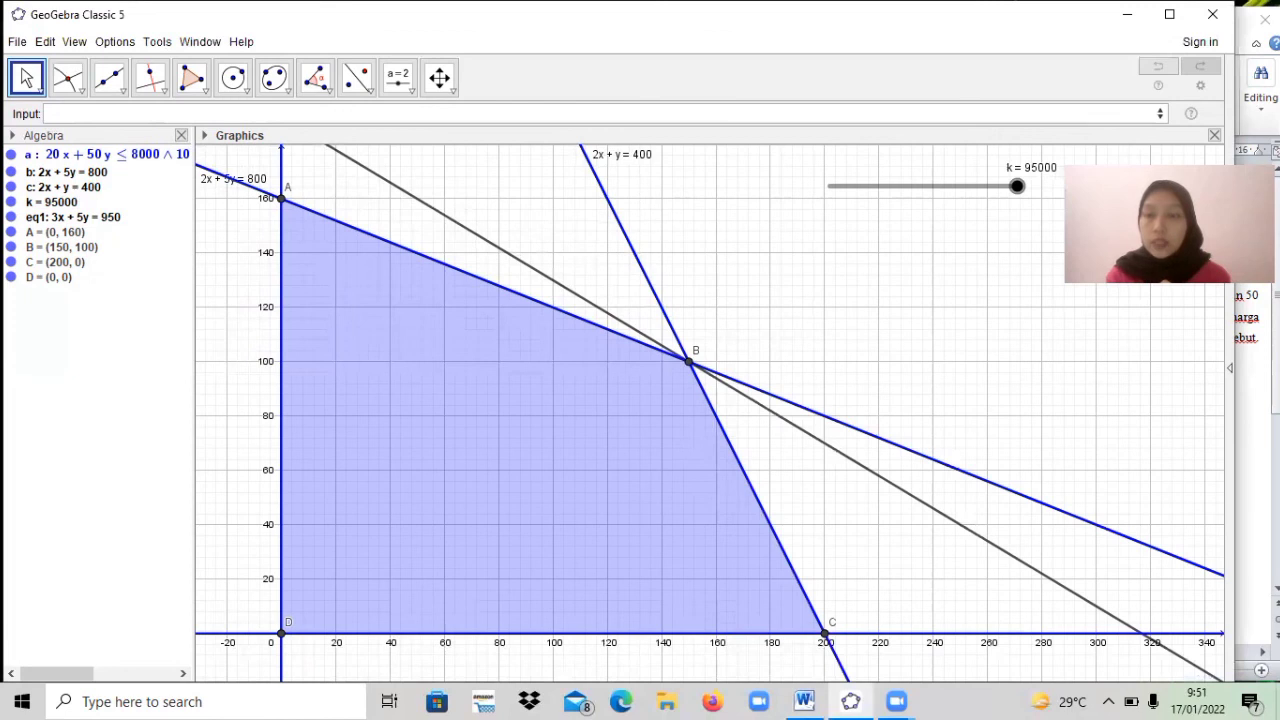